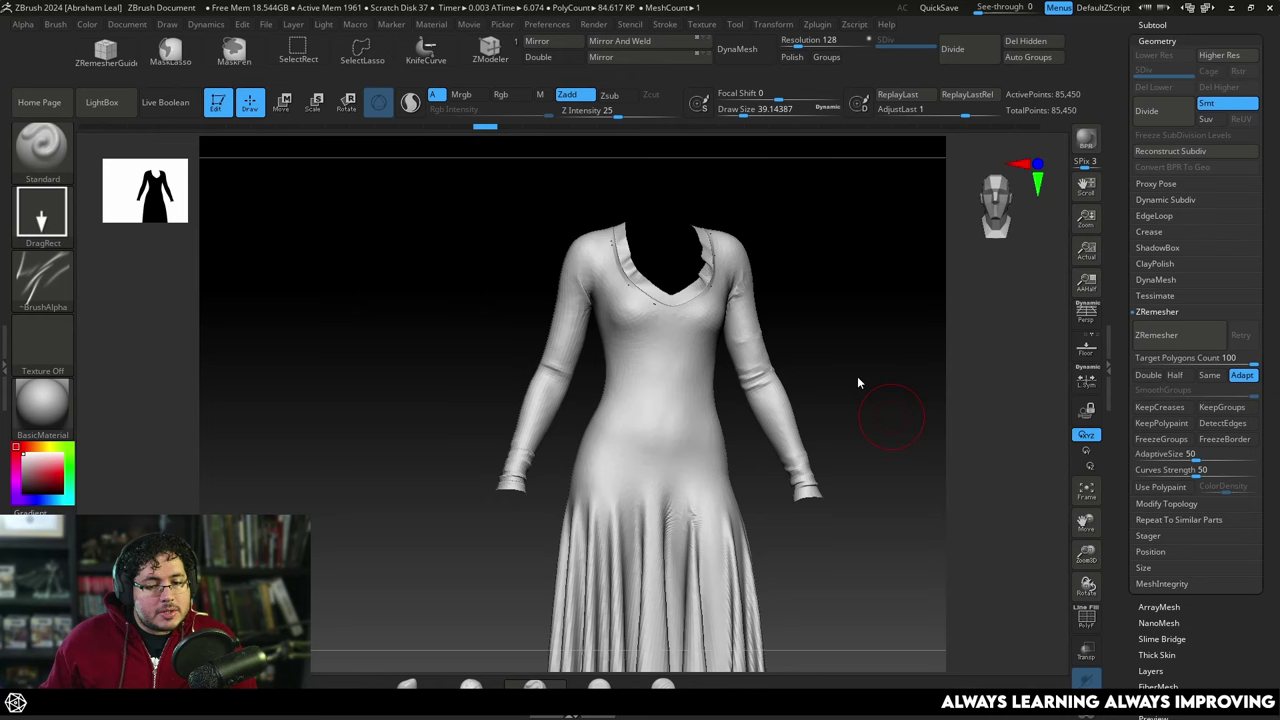
# Subdivide the dress mesh twice to bring it to subdivision level 3
pyautogui.moveTo(857, 382); pyautogui.dragTo(854, 357)
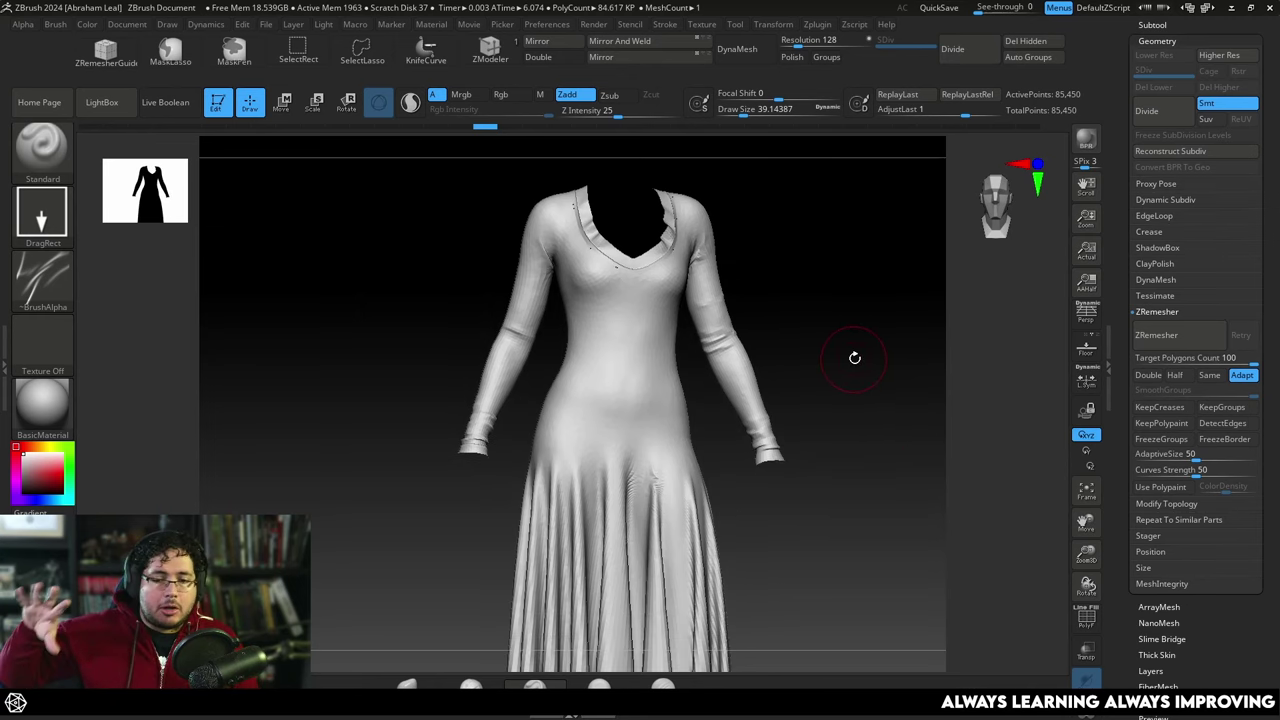
pyautogui.keyDown('alt'); pyautogui.moveTo(851, 347); pyautogui.dragTo(895, 359); pyautogui.keyUp('alt')
pyautogui.scroll(-5, 870, 340)
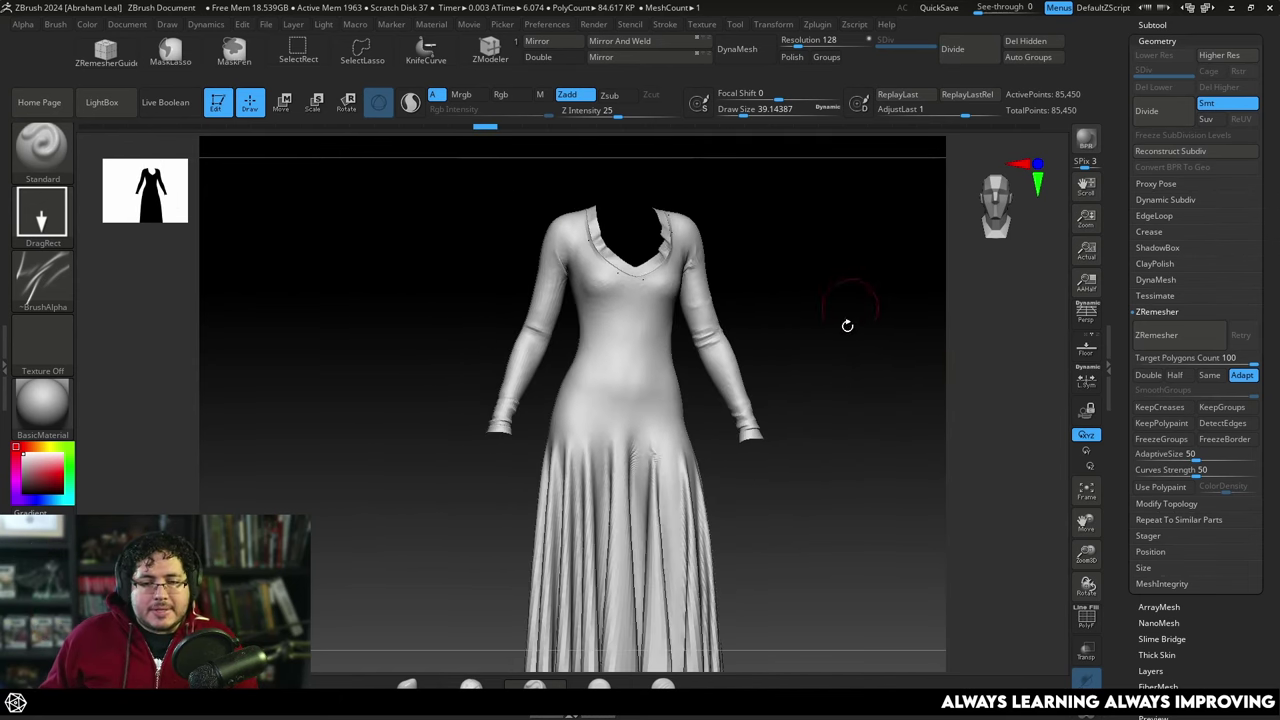
pyautogui.scroll(4, 857, 363)
pyautogui.press('ctrl')
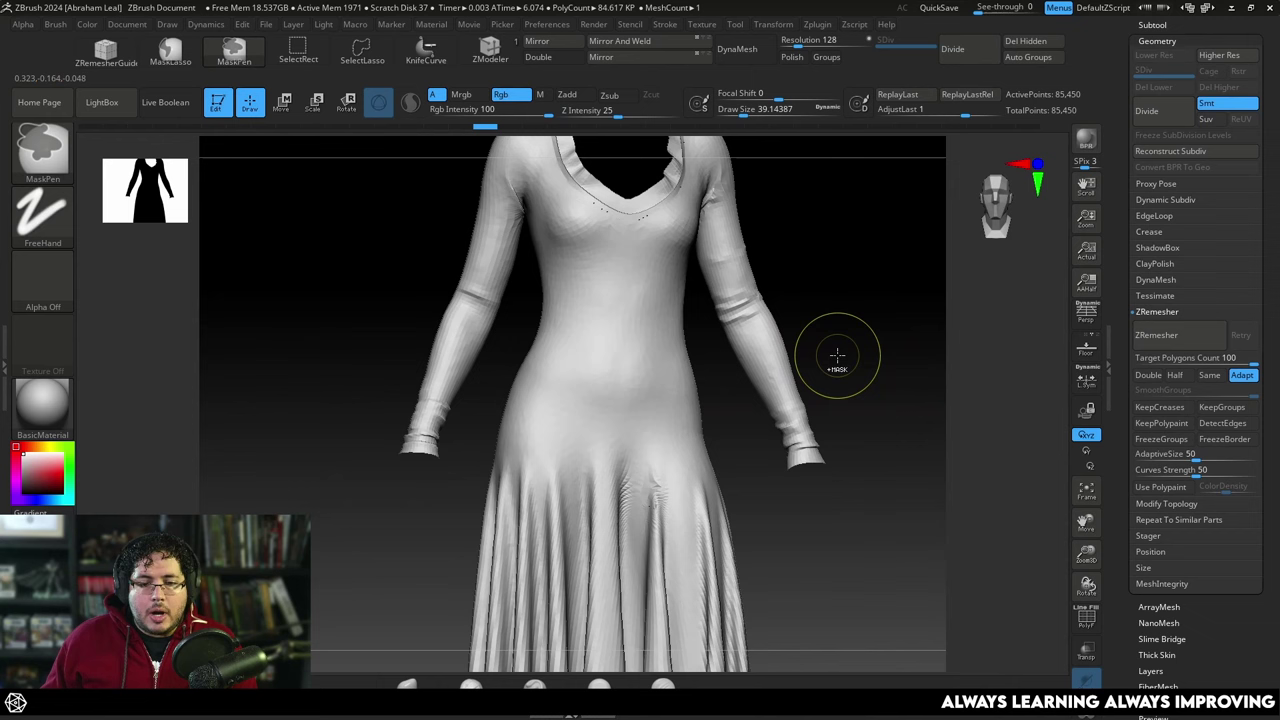
pyautogui.hotkey('ctrl', 'd')
pyautogui.hotkey('ctrl', 'd')
pyautogui.keyDown('alt'); pyautogui.moveTo(891, 314); pyautogui.dragTo(893, 357); pyautogui.keyUp('alt')
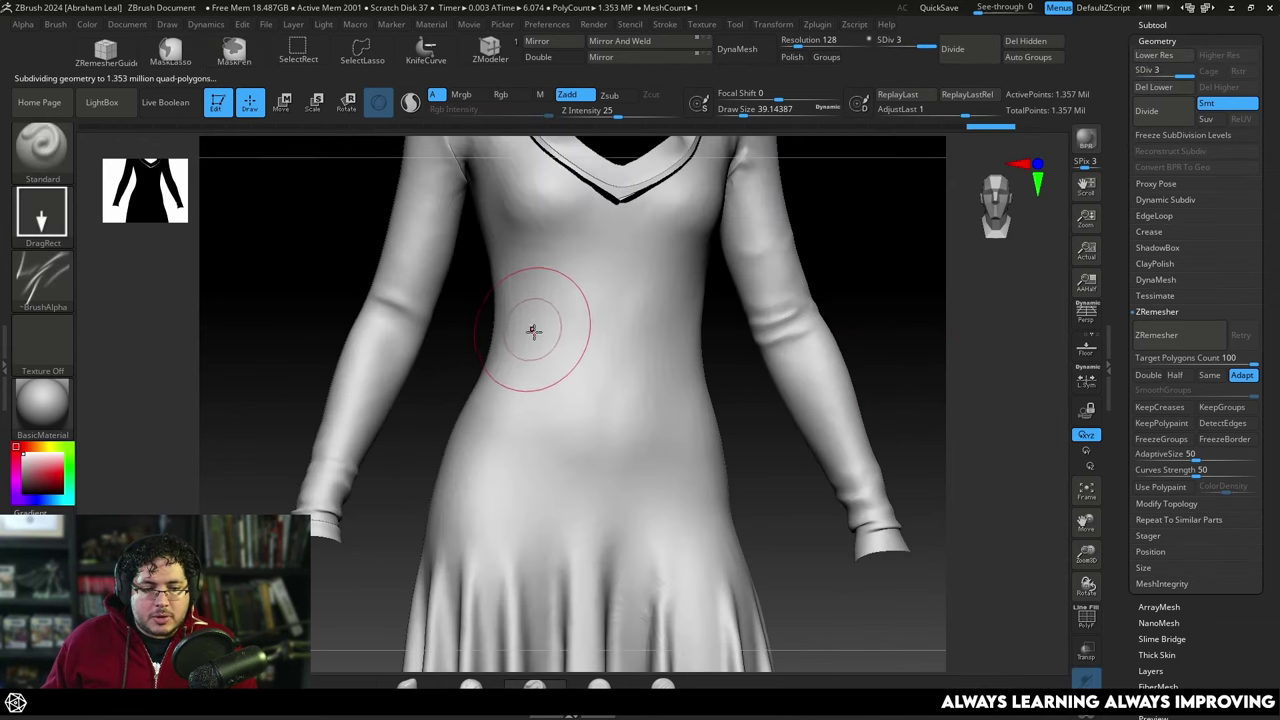
# Stamp fabric wrinkles onto both sides of the dress's waist, the hip and the sleeve elbow with the Standard brush and wrinkle alpha
pyautogui.moveTo(535, 331); pyautogui.dragTo(603, 326)
pyautogui.moveTo(882, 257); pyautogui.dragTo(834, 256)
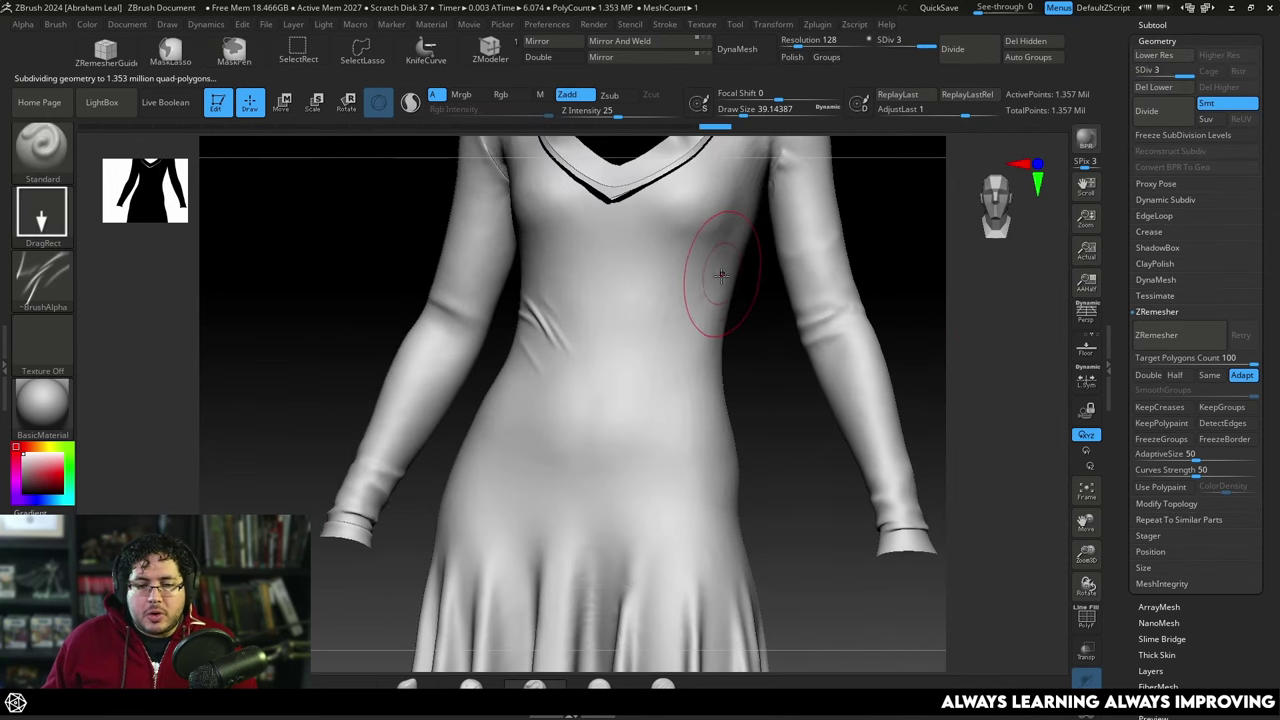
pyautogui.moveTo(677, 315); pyautogui.dragTo(676, 328)
pyautogui.moveTo(744, 404)
pyautogui.keyDown('alt'); pyautogui.mouseDown()
pyautogui.moveTo(749, 374)
pyautogui.moveTo(705, 373)
pyautogui.mouseUp(); pyautogui.keyUp('alt')
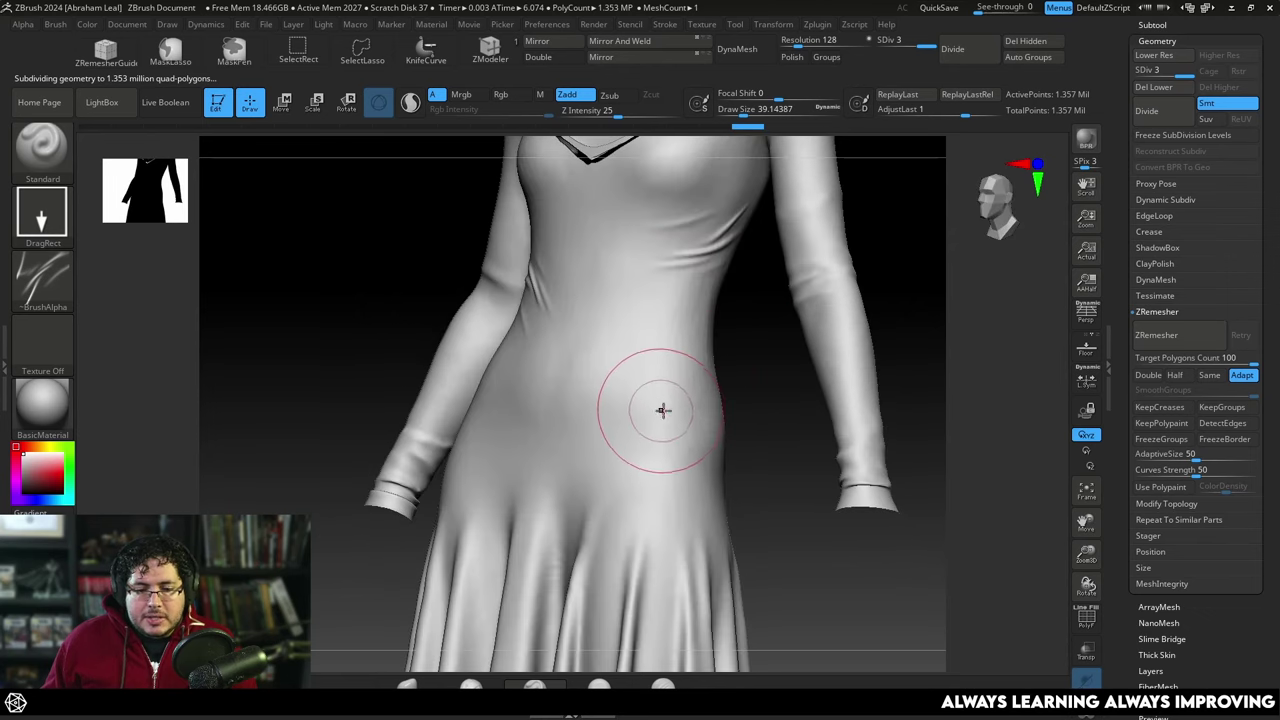
pyautogui.moveTo(656, 408); pyautogui.dragTo(738, 376)
pyautogui.scroll(4, 751, 357)
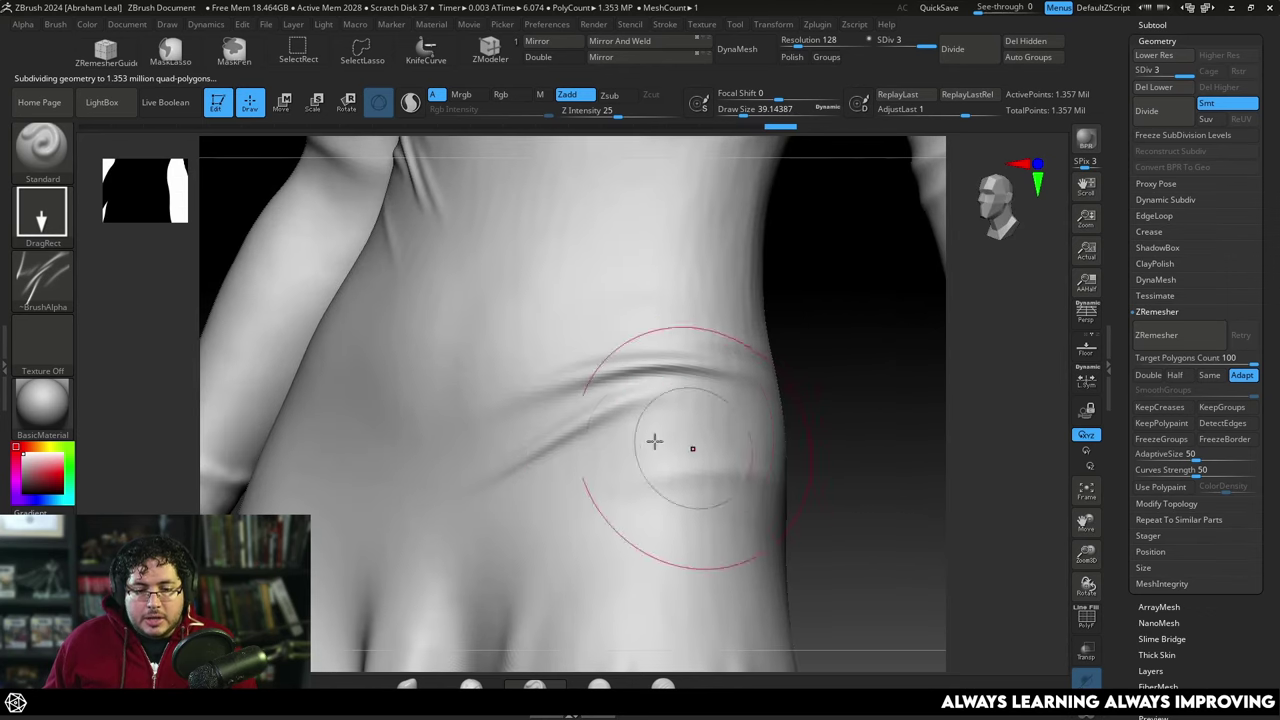
pyautogui.keyDown('alt'); pyautogui.moveTo(826, 402); pyautogui.dragTo(955, 347); pyautogui.keyUp('alt')
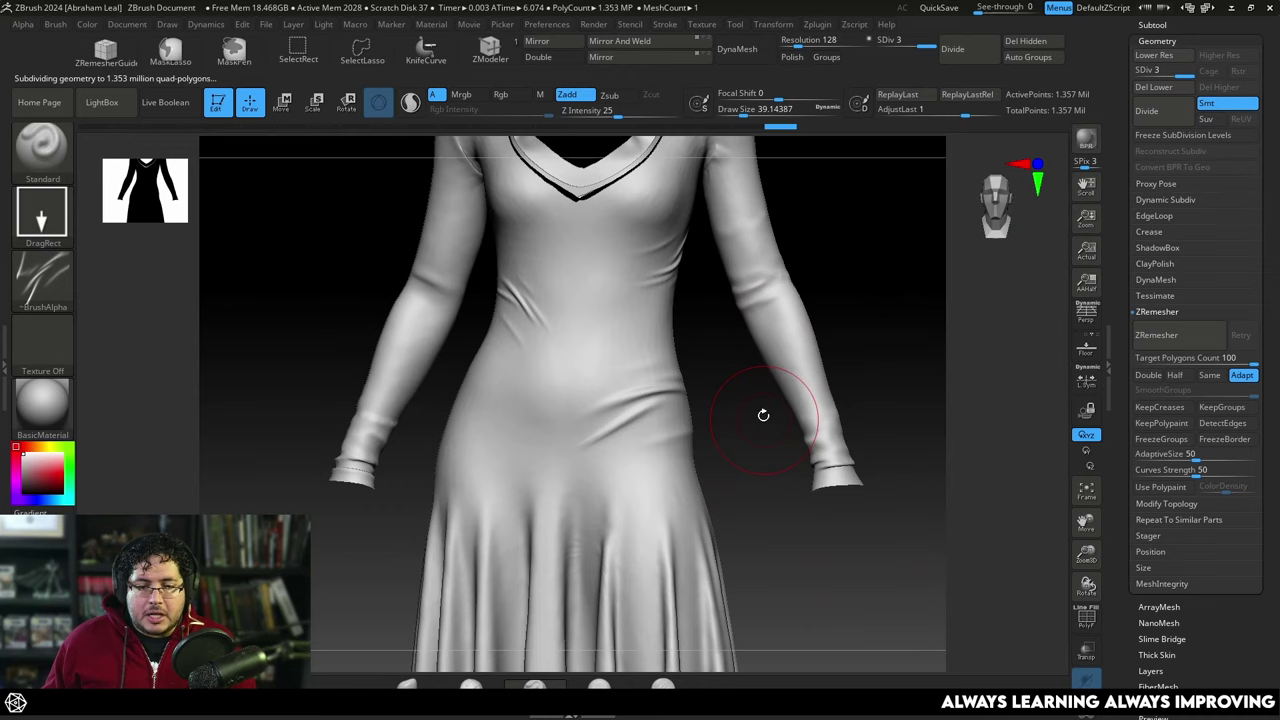
pyautogui.keyDown('alt'); pyautogui.moveTo(763, 414); pyautogui.dragTo(765, 464); pyautogui.keyUp('alt')
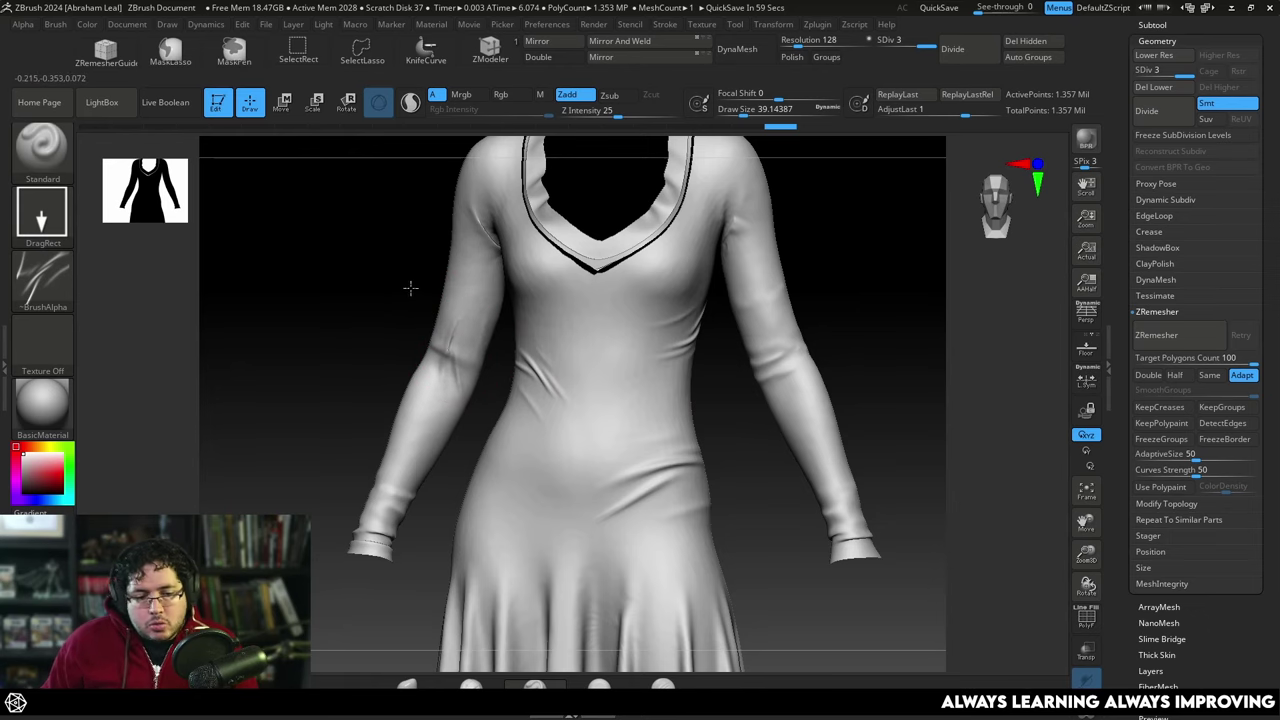
pyautogui.moveTo(410, 288); pyautogui.dragTo(371, 382)
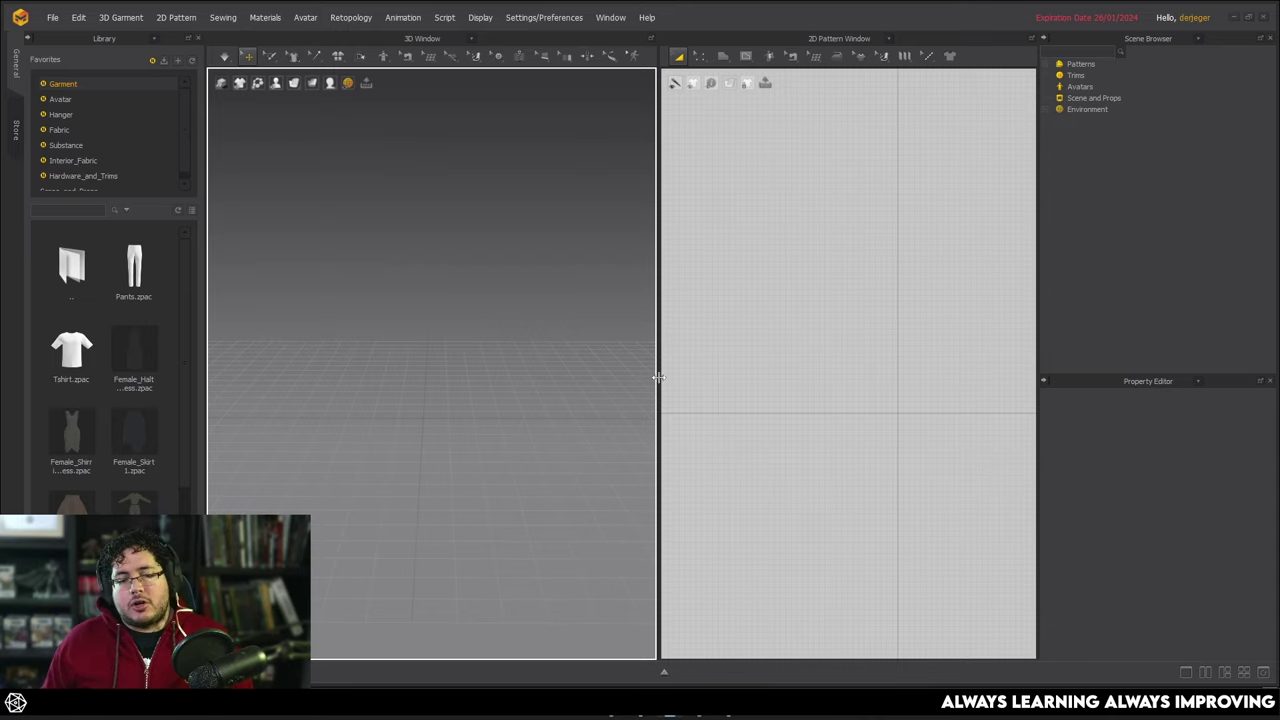
# Switch to Marvelous Designer, enlarge the 2D pattern area and activate the Rectangle tool
pyautogui.moveTo(656, 367); pyautogui.dragTo(617, 360)
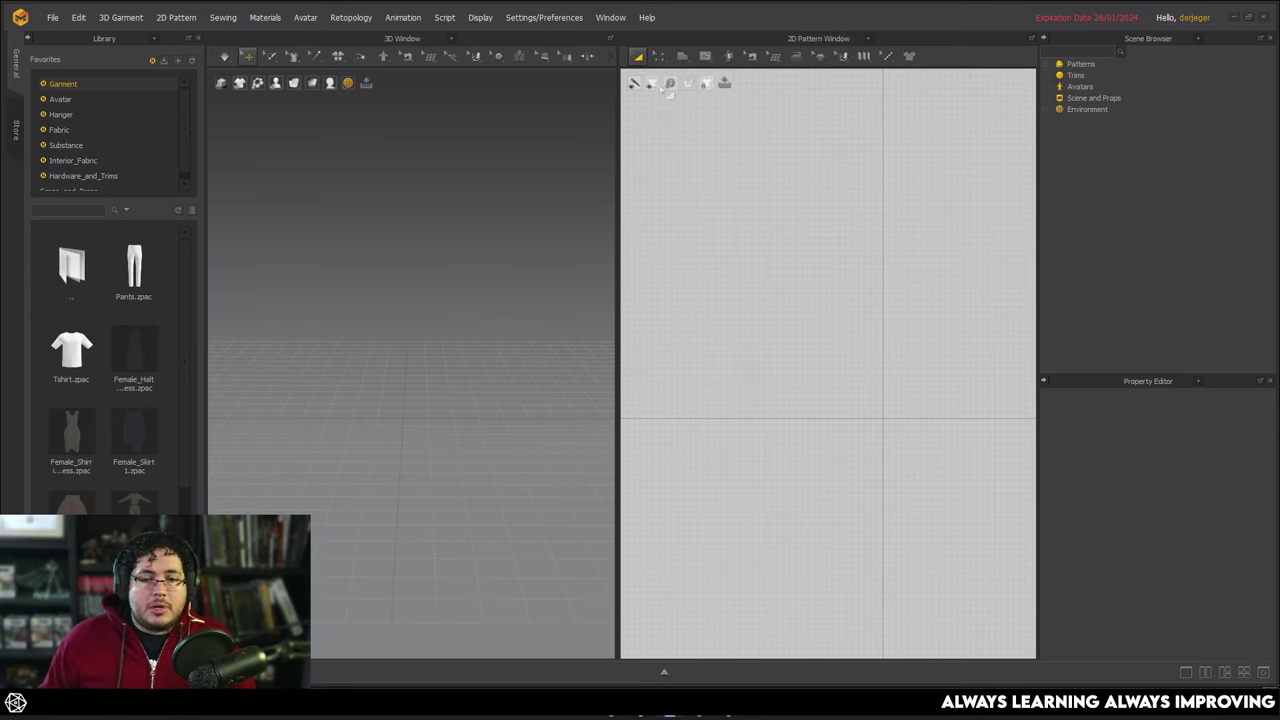
pyautogui.click(687, 56)
pyautogui.click(704, 100)
# Draw a large rectangular pattern above the horizontal axis and run the simulation to drop it onto the ground
pyautogui.moveTo(770, 269); pyautogui.dragTo(940, 414)
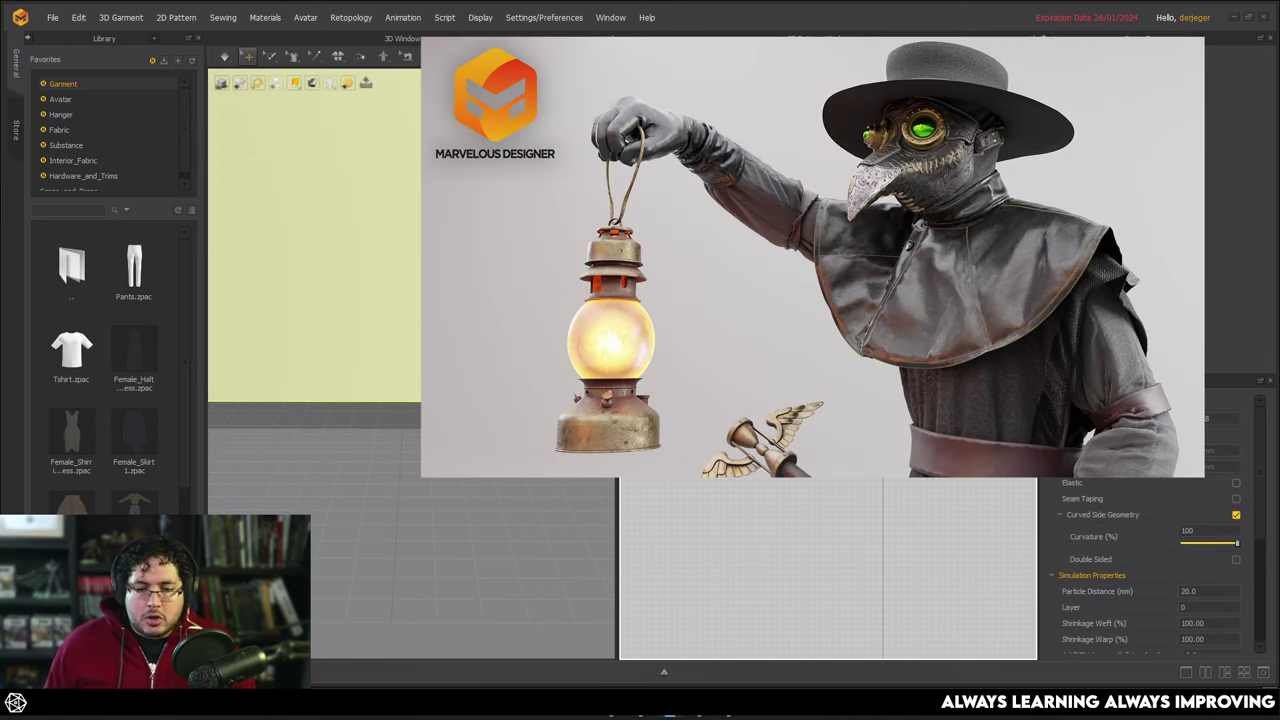
pyautogui.scroll(-1, 345, 285)
pyautogui.moveTo(325, 285); pyautogui.dragTo(350, 280, button='right')
pyautogui.scroll(-5, 350, 278)
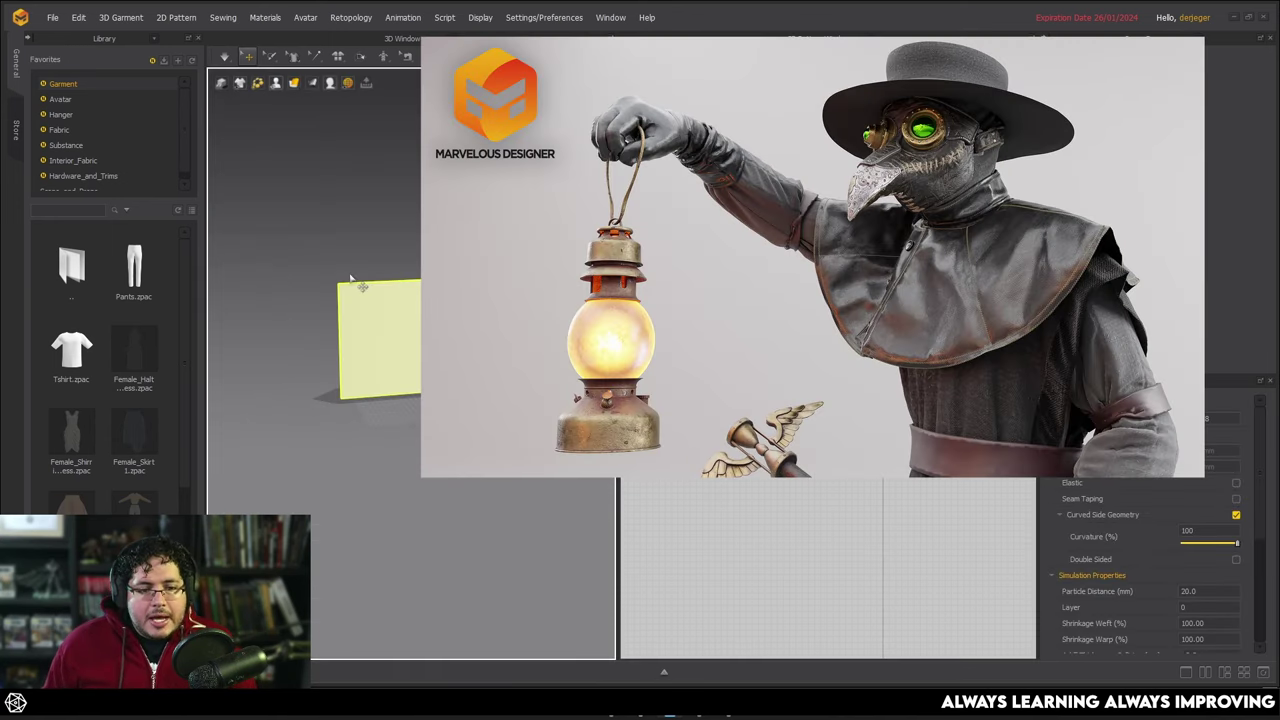
pyautogui.click(226, 56)
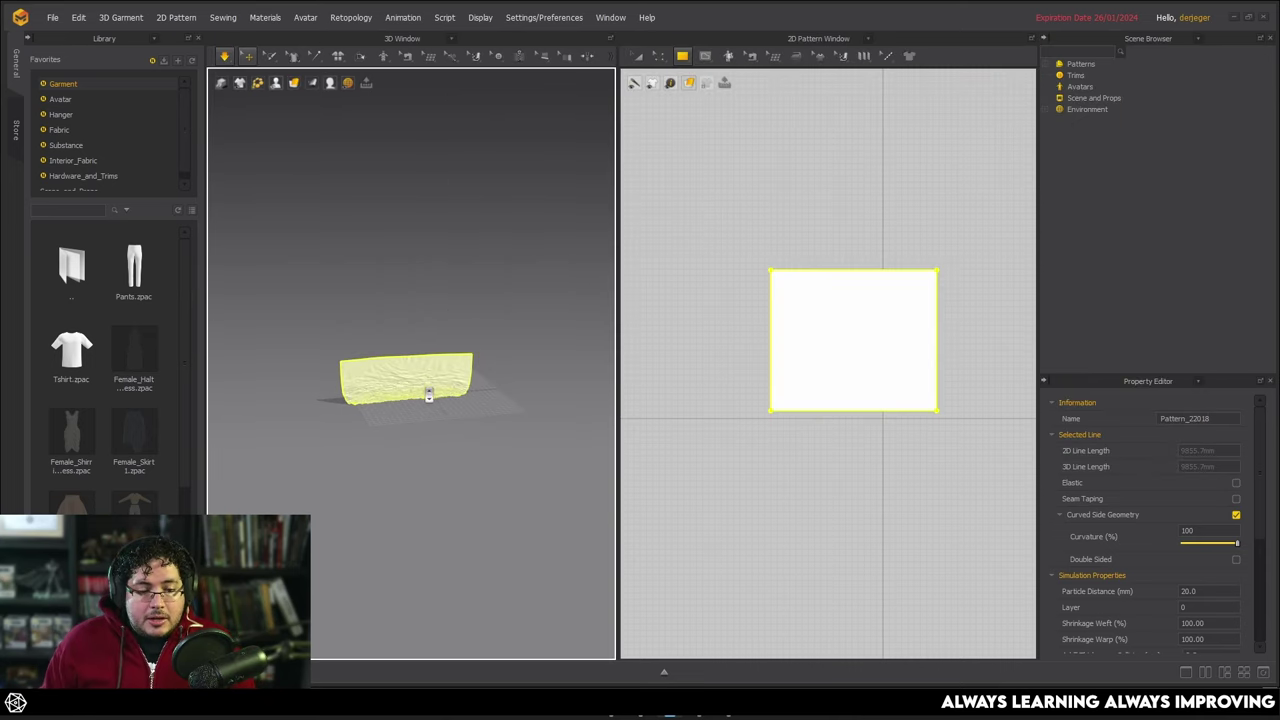
pyautogui.click(224, 56)
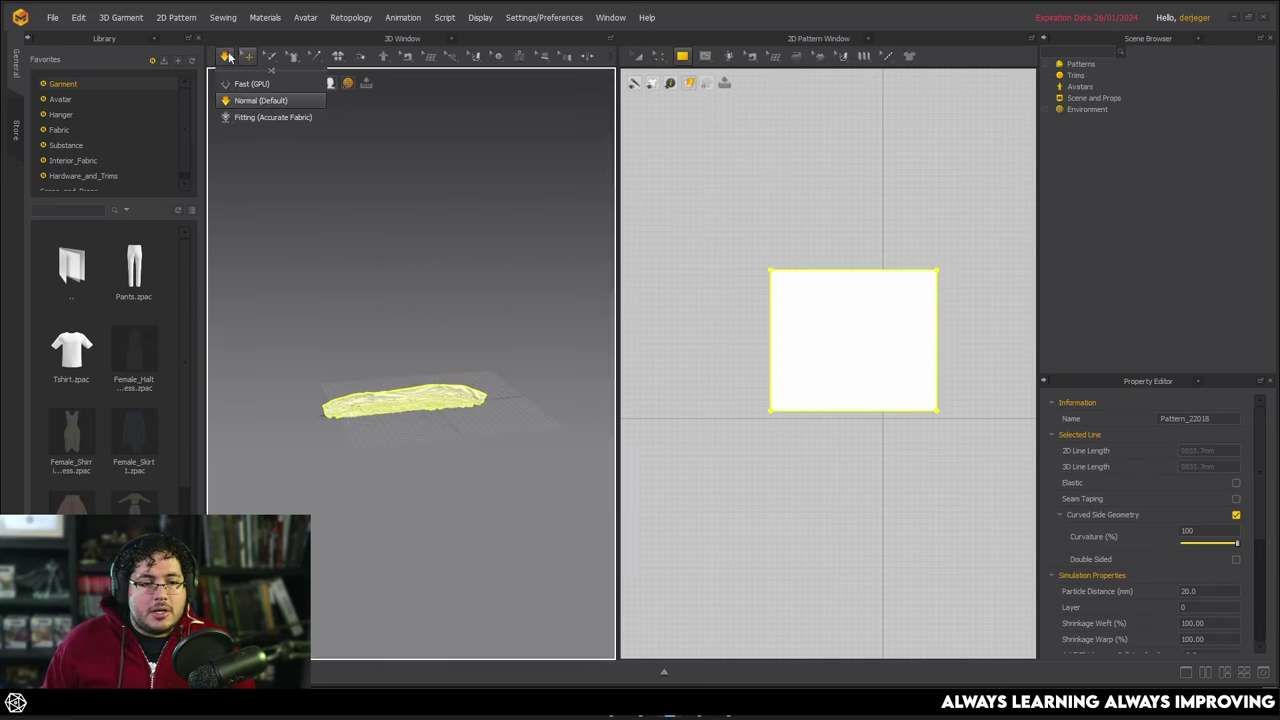
# Delete the collapsed rectangular pattern
pyautogui.click(788, 333)
pyautogui.click(659, 414)
pyautogui.press('Delete')
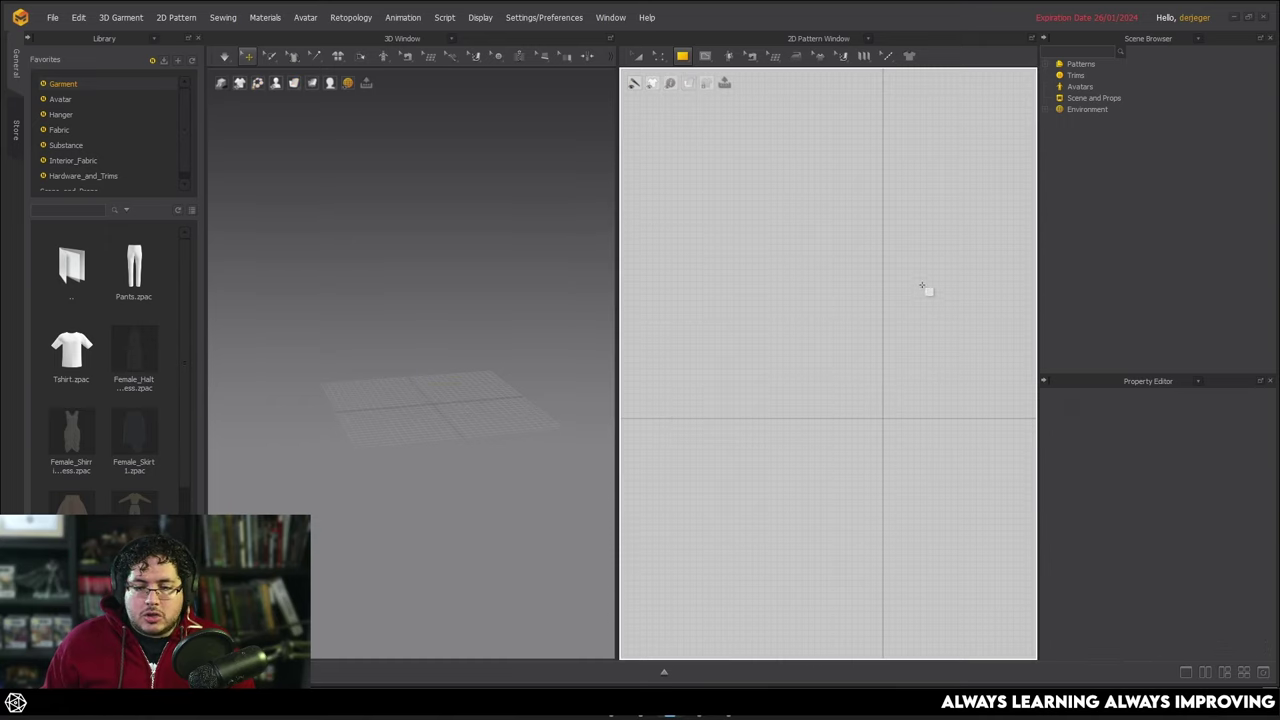
# Draw a rectangular pattern across the vertical axis and rotate its 3D piece to lie horizontally above the ground grid
pyautogui.moveTo(863, 368); pyautogui.dragTo(941, 413)
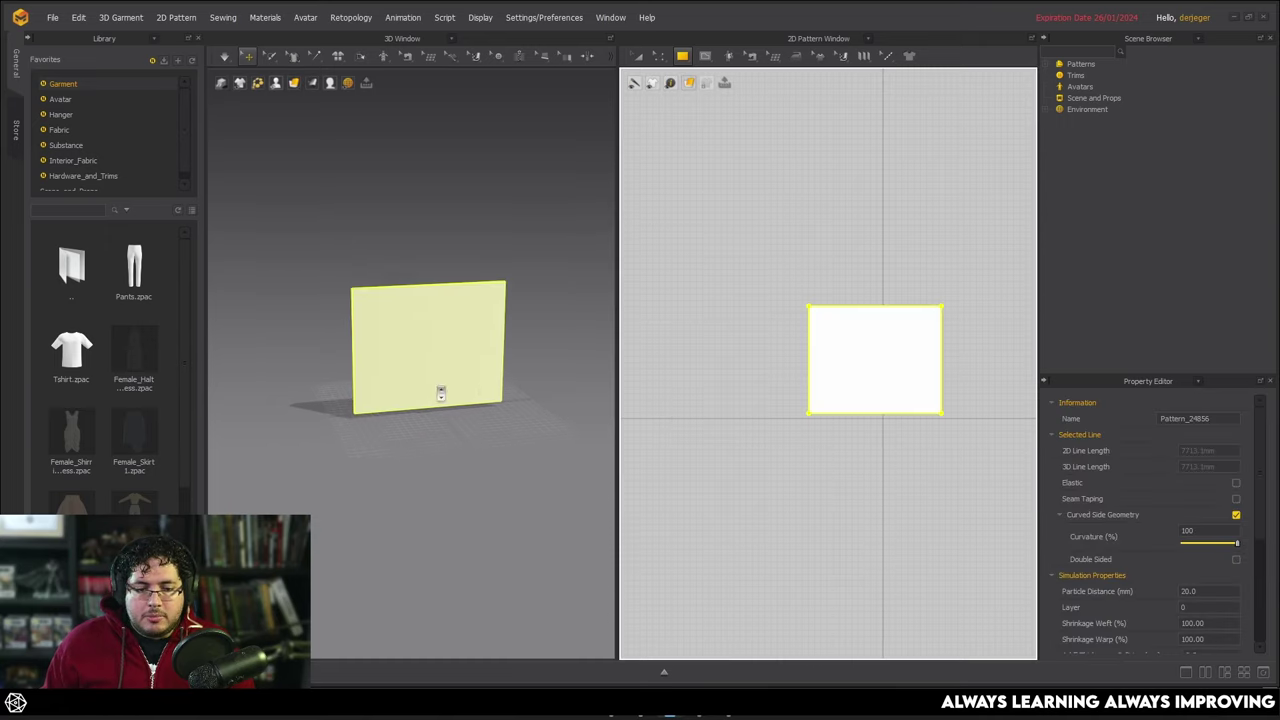
pyautogui.click(383, 350)
pyautogui.moveTo(371, 289); pyautogui.dragTo(359, 257)
# Start the Normal simulation and pull the settled cloth's corners and side edges inward to form folds
pyautogui.click(224, 57)
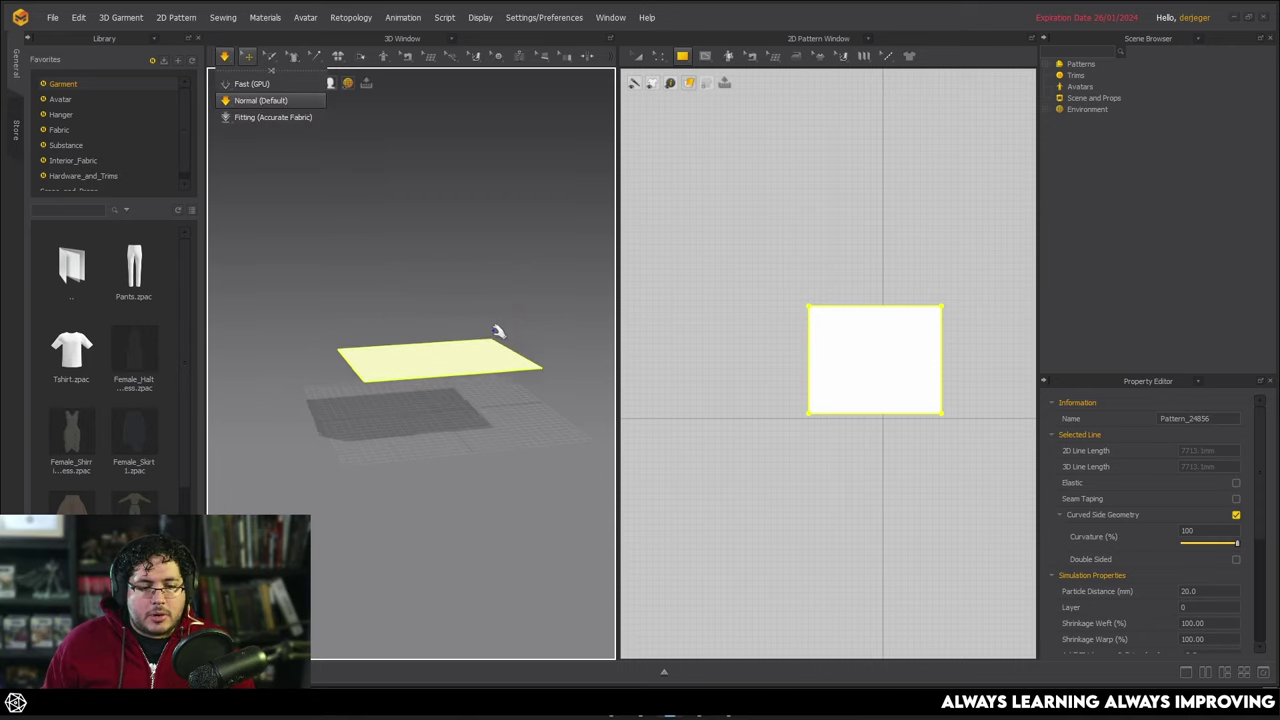
pyautogui.scroll(8, 510, 385)
pyautogui.moveTo(430, 405); pyautogui.dragTo(391, 300, button='middle')
pyautogui.moveTo(391, 300); pyautogui.dragTo(360, 426, button='right')
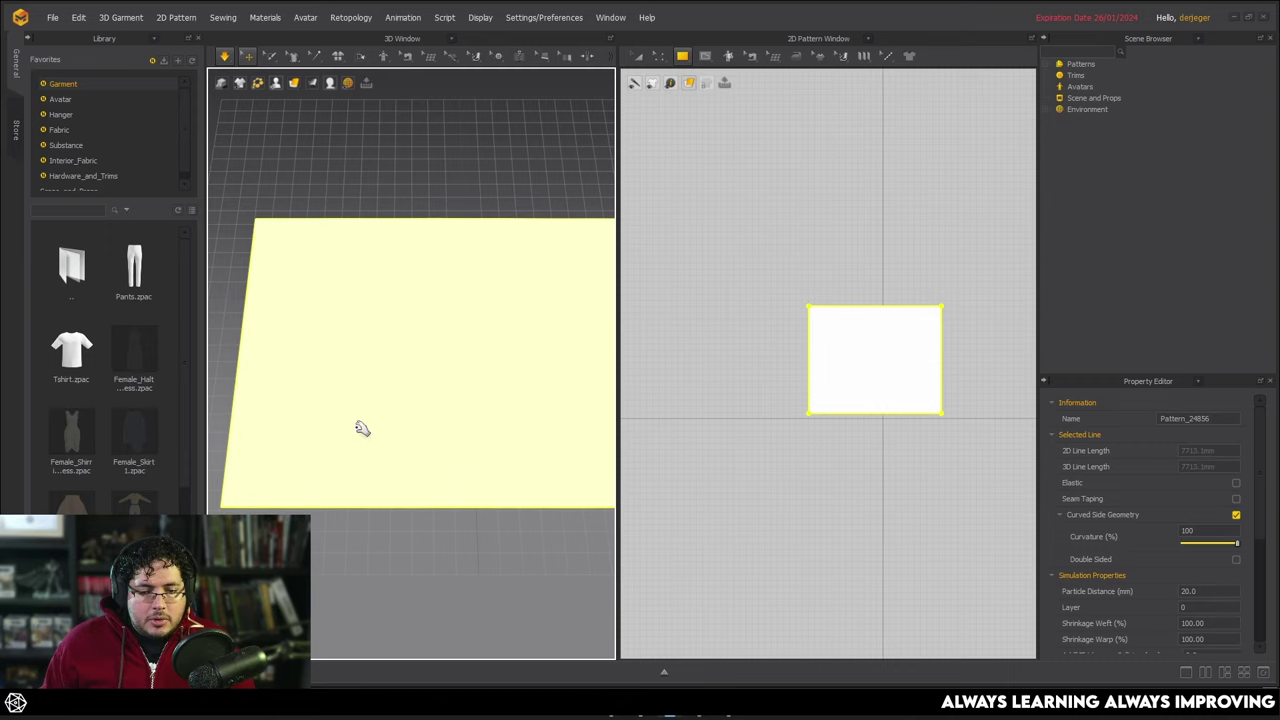
pyautogui.moveTo(355, 380); pyautogui.dragTo(345, 328, button='middle')
pyautogui.scroll(-3, 344, 328)
pyautogui.moveTo(316, 408); pyautogui.dragTo(330, 397)
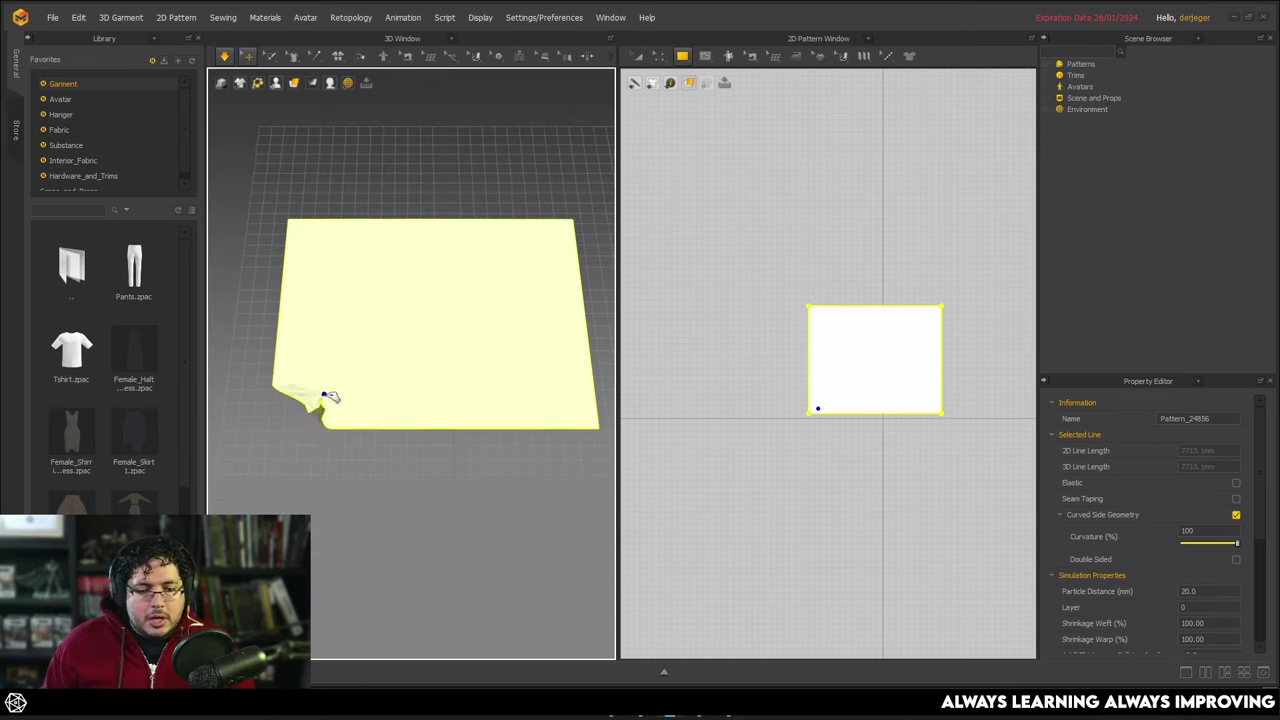
pyautogui.moveTo(431, 378); pyautogui.dragTo(403, 274)
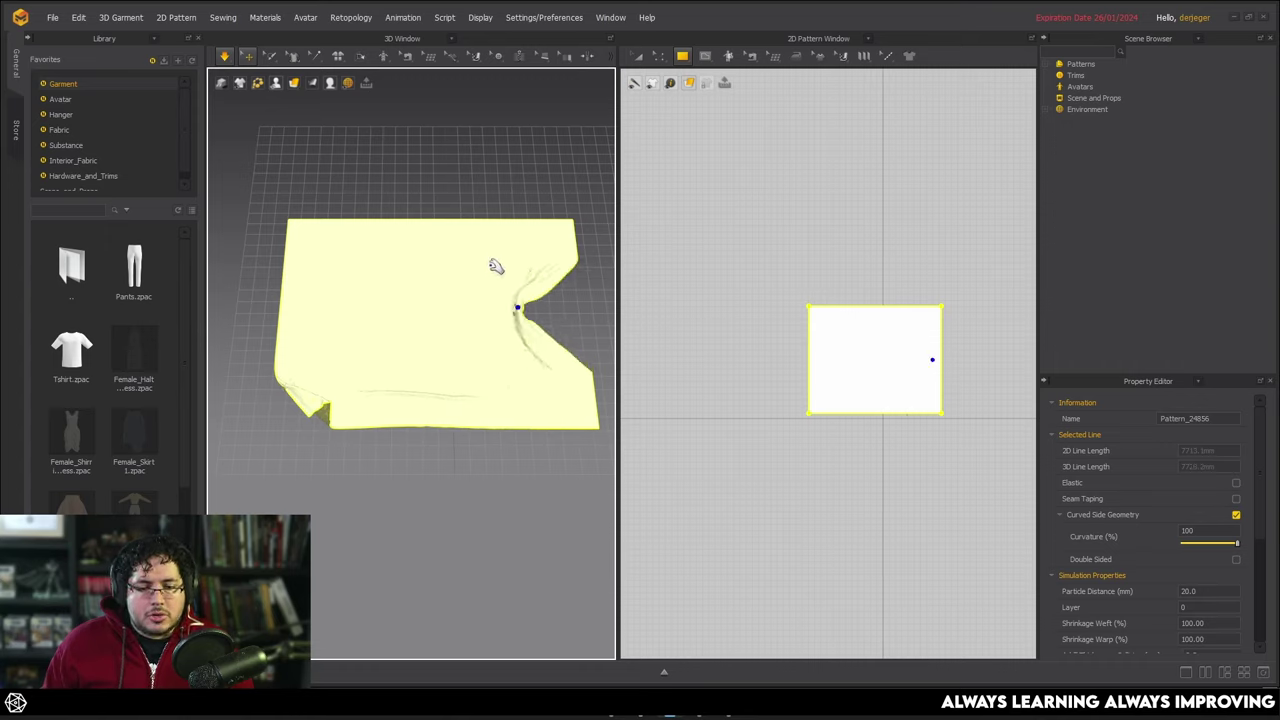
pyautogui.moveTo(560, 232); pyautogui.dragTo(451, 283)
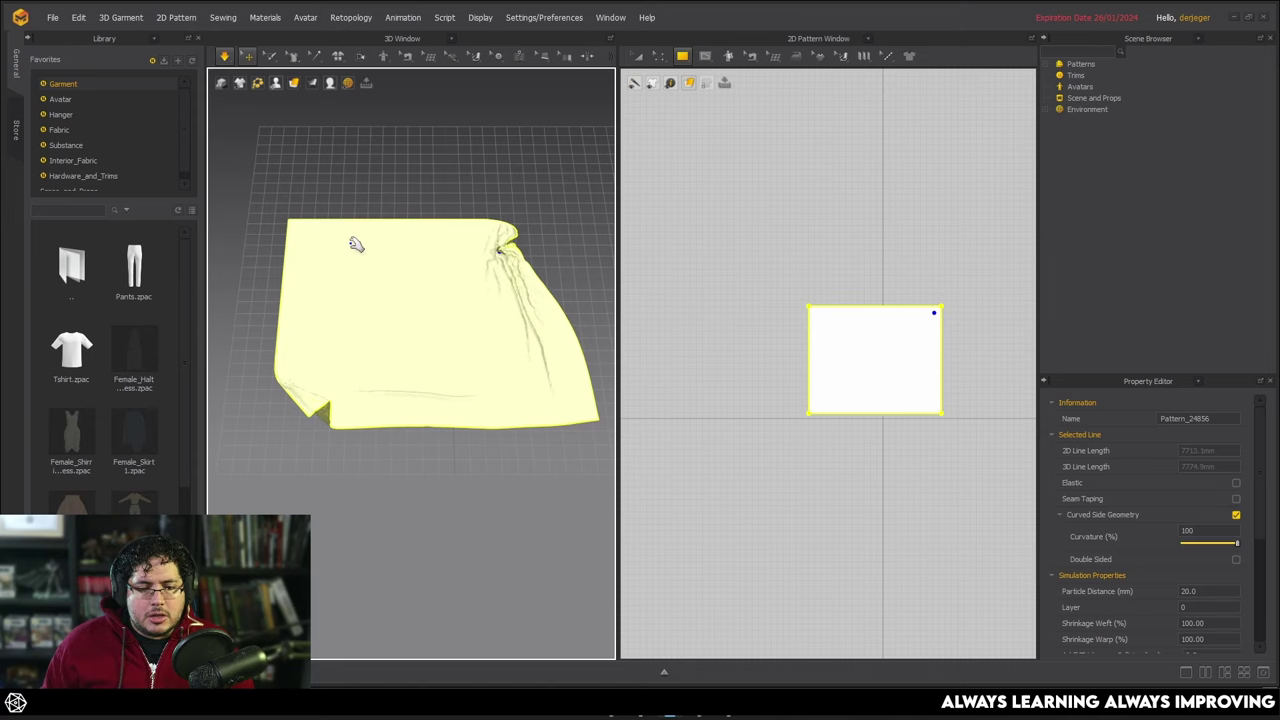
pyautogui.moveTo(360, 250); pyautogui.dragTo(411, 300)
pyautogui.moveTo(489, 351); pyautogui.dragTo(486, 323)
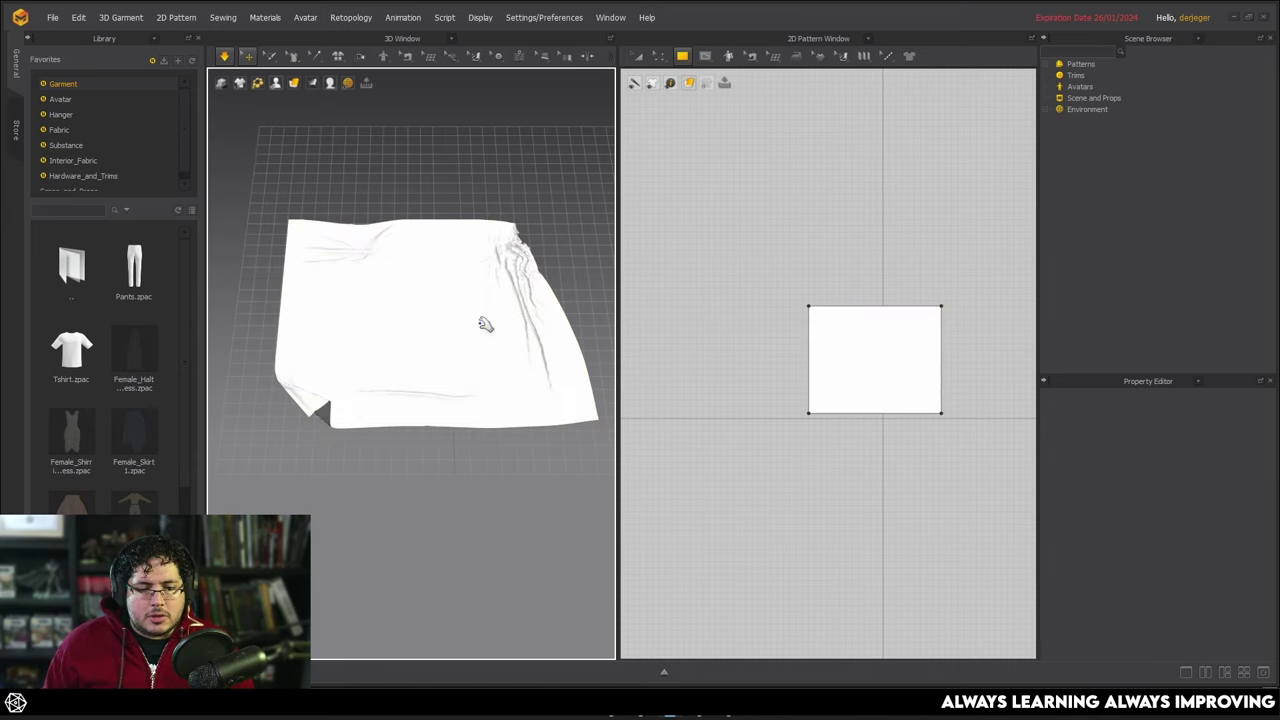
# Crumple the cloth's front corner and pull its neighbouring side toward the middle
pyautogui.scroll(2, 411, 383)
pyautogui.moveTo(411, 383); pyautogui.dragTo(485, 390, button='right')
pyautogui.moveTo(303, 456); pyautogui.dragTo(376, 514)
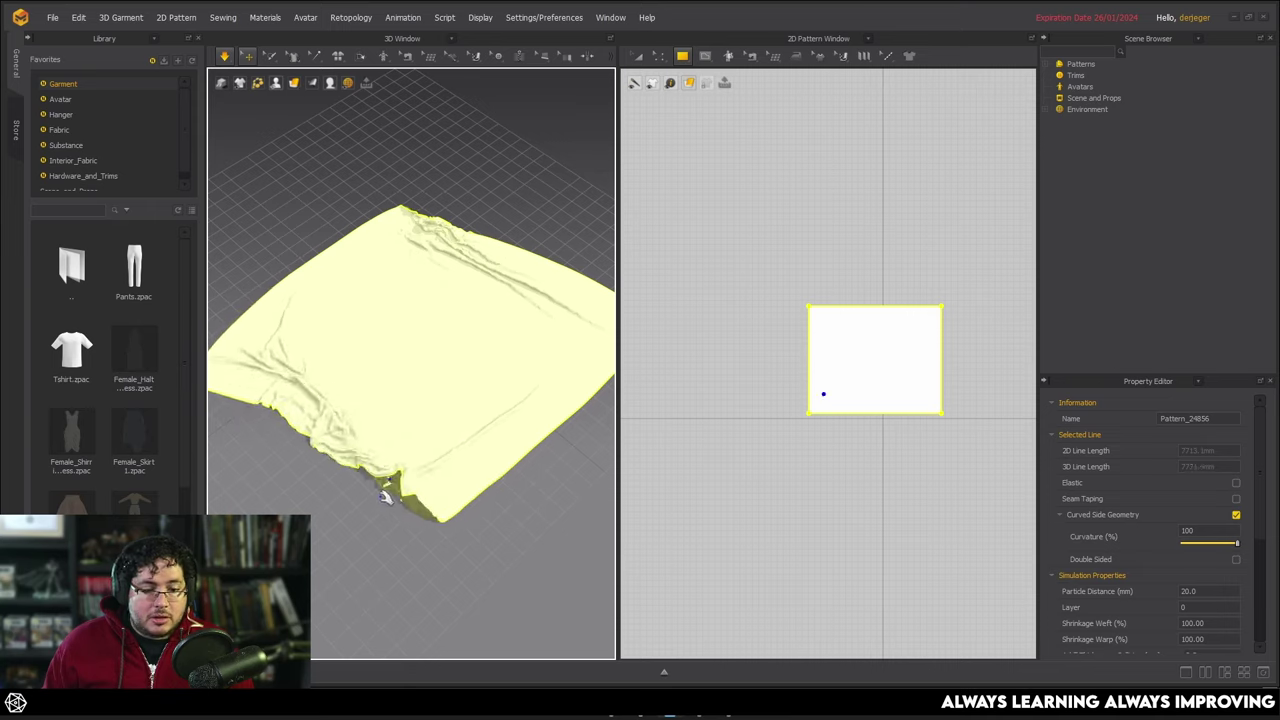
pyautogui.moveTo(487, 430); pyautogui.dragTo(426, 322)
# Drag points in the cloth's middle and on its long edge sideways to create more folds
pyautogui.scroll(6, 480, 390)
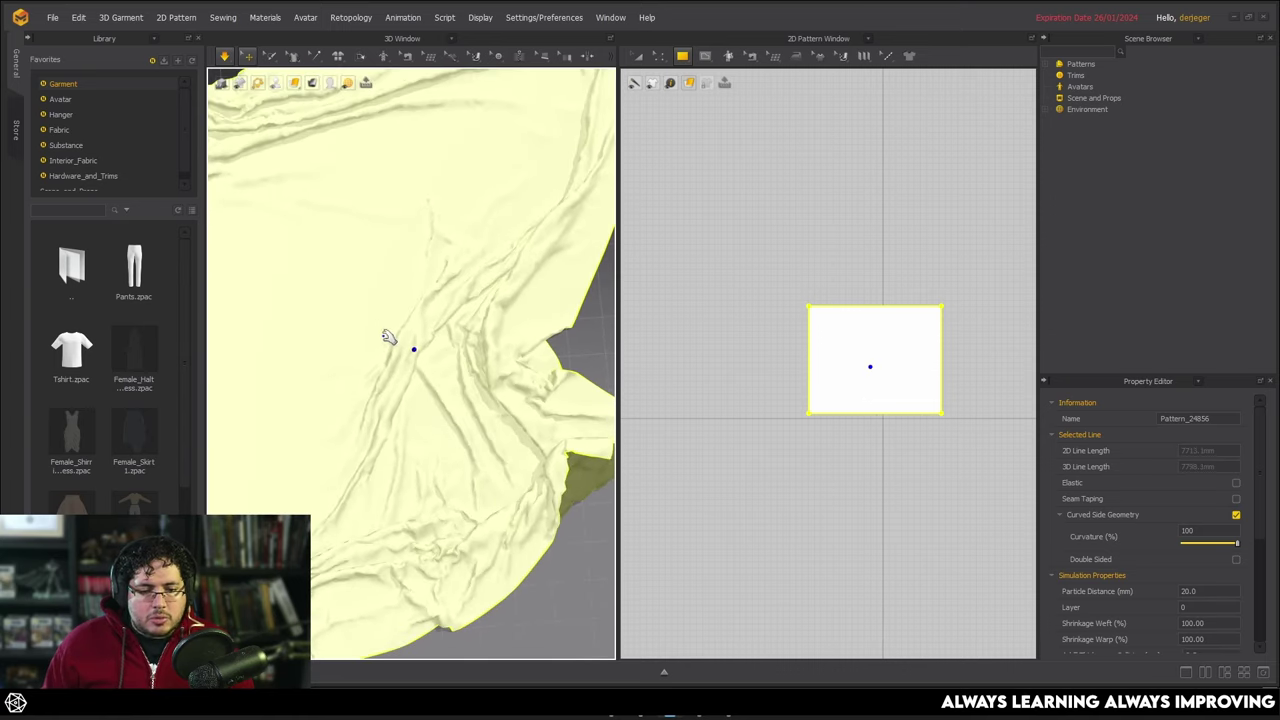
pyautogui.moveTo(380, 342); pyautogui.dragTo(476, 364, button='middle')
pyautogui.moveTo(411, 345); pyautogui.dragTo(485, 324)
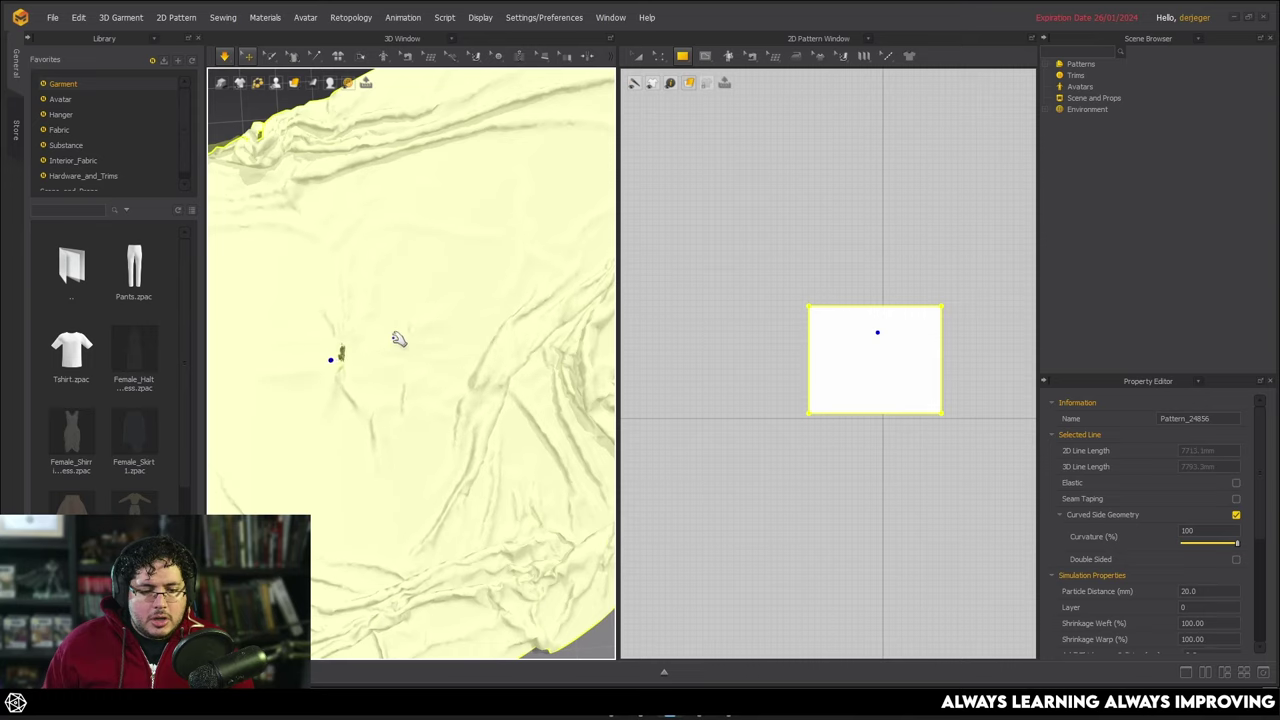
pyautogui.moveTo(326, 358); pyautogui.dragTo(516, 376, button='middle')
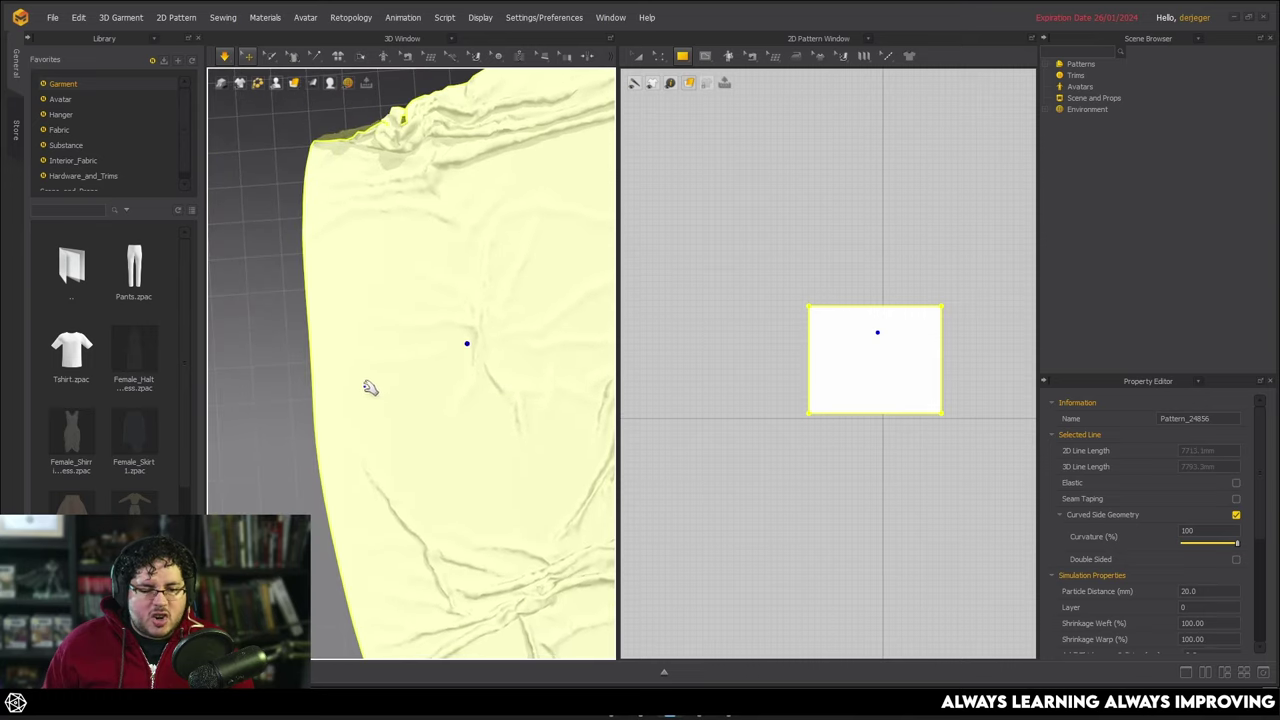
pyautogui.moveTo(491, 363); pyautogui.dragTo(357, 369)
pyautogui.moveTo(494, 374); pyautogui.dragTo(392, 367, button='right')
pyautogui.scroll(-4, 389, 366)
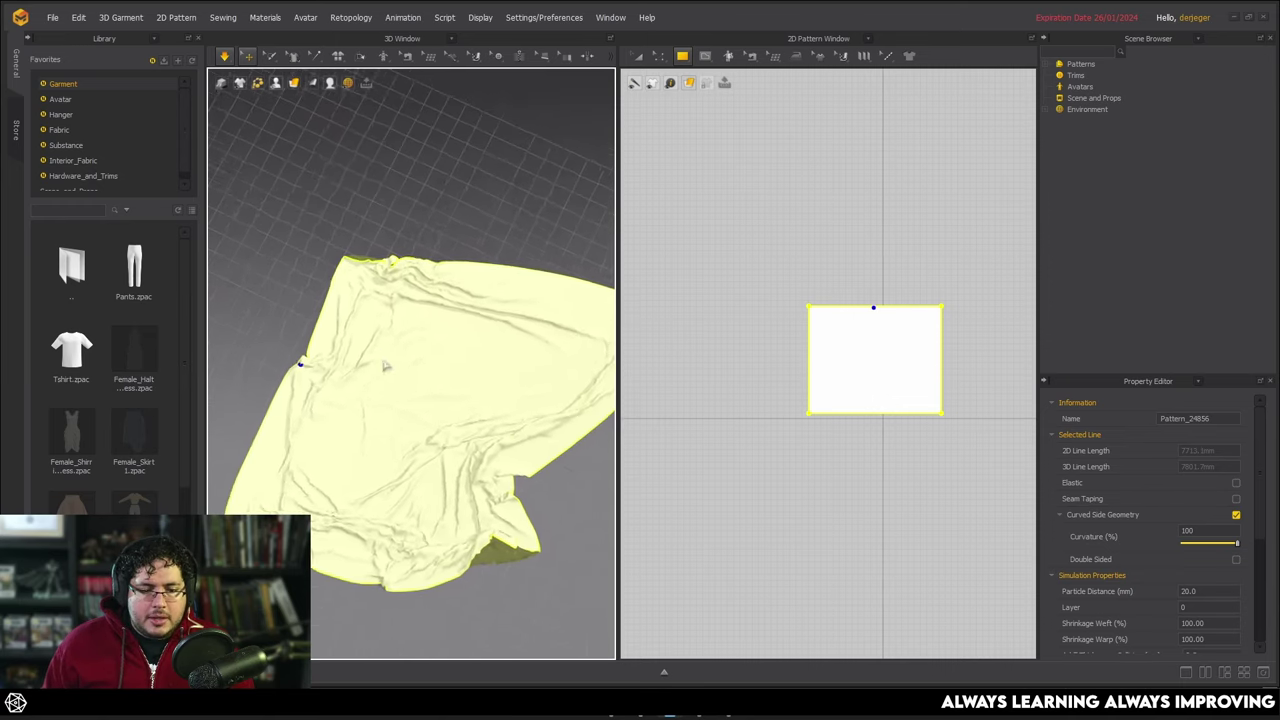
# Pull further points around the cloth's interior to deepen and spread the wrinkles
pyautogui.scroll(3, 470, 378)
pyautogui.moveTo(475, 380); pyautogui.dragTo(455, 336, button='middle')
pyautogui.scroll(-4, 403, 386)
pyautogui.scroll(4, 403, 386)
pyautogui.moveTo(510, 380); pyautogui.dragTo(471, 374, button='right')
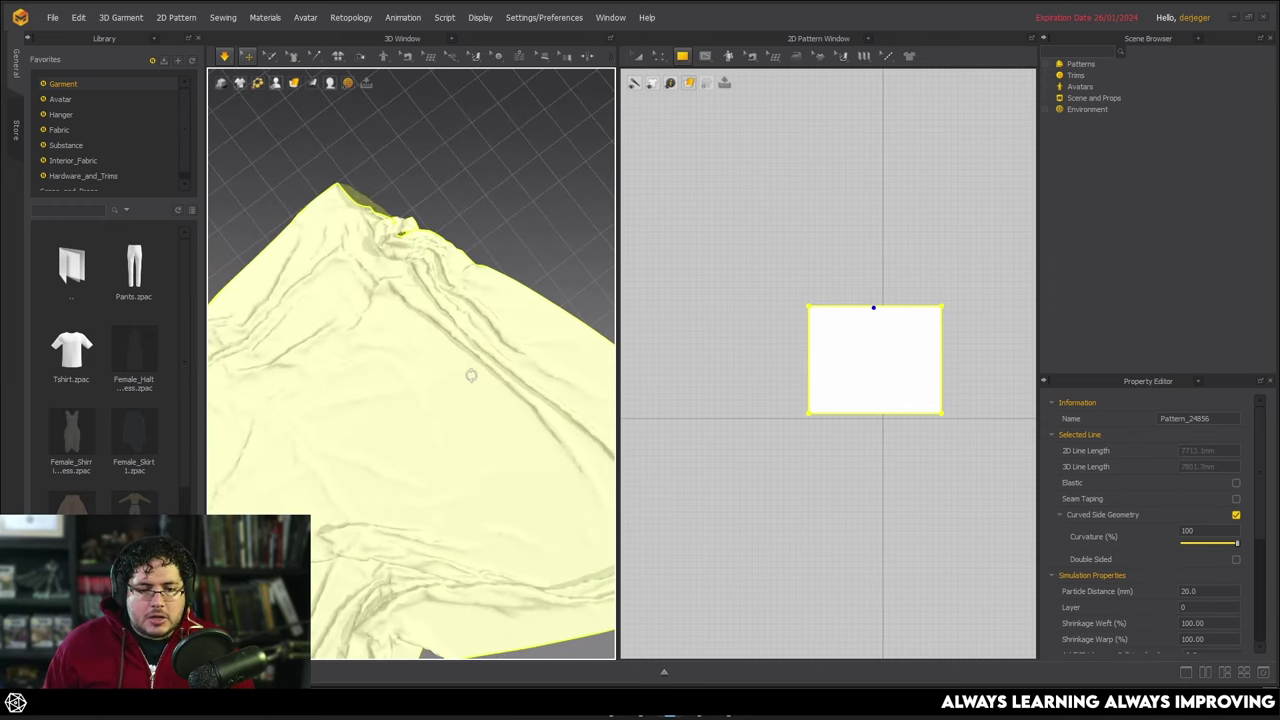
pyautogui.moveTo(514, 388); pyautogui.dragTo(475, 331, button='middle')
pyautogui.moveTo(387, 391); pyautogui.dragTo(337, 411)
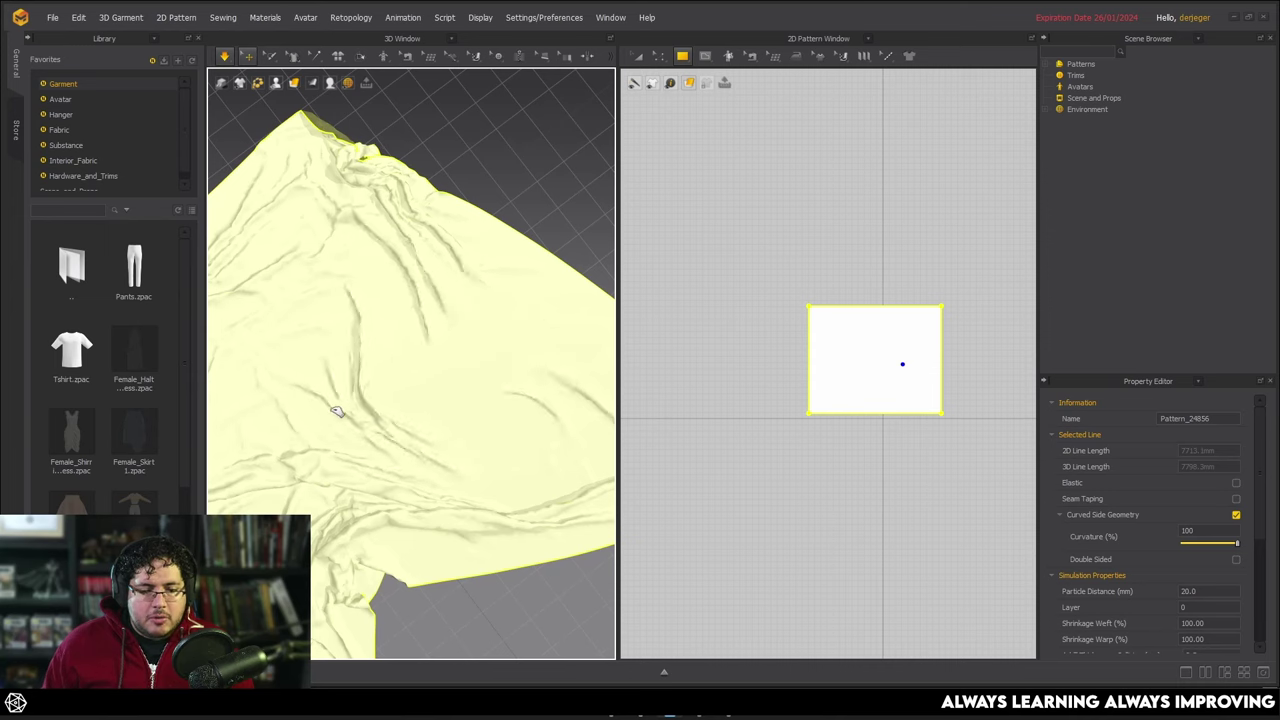
pyautogui.click(573, 266)
pyautogui.scroll(-4, 508, 287)
pyautogui.moveTo(508, 287); pyautogui.dragTo(430, 300, button='right')
pyautogui.scroll(3, 424, 380)
pyautogui.moveTo(424, 390); pyautogui.dragTo(444, 338, button='middle')
pyautogui.click(421, 269)
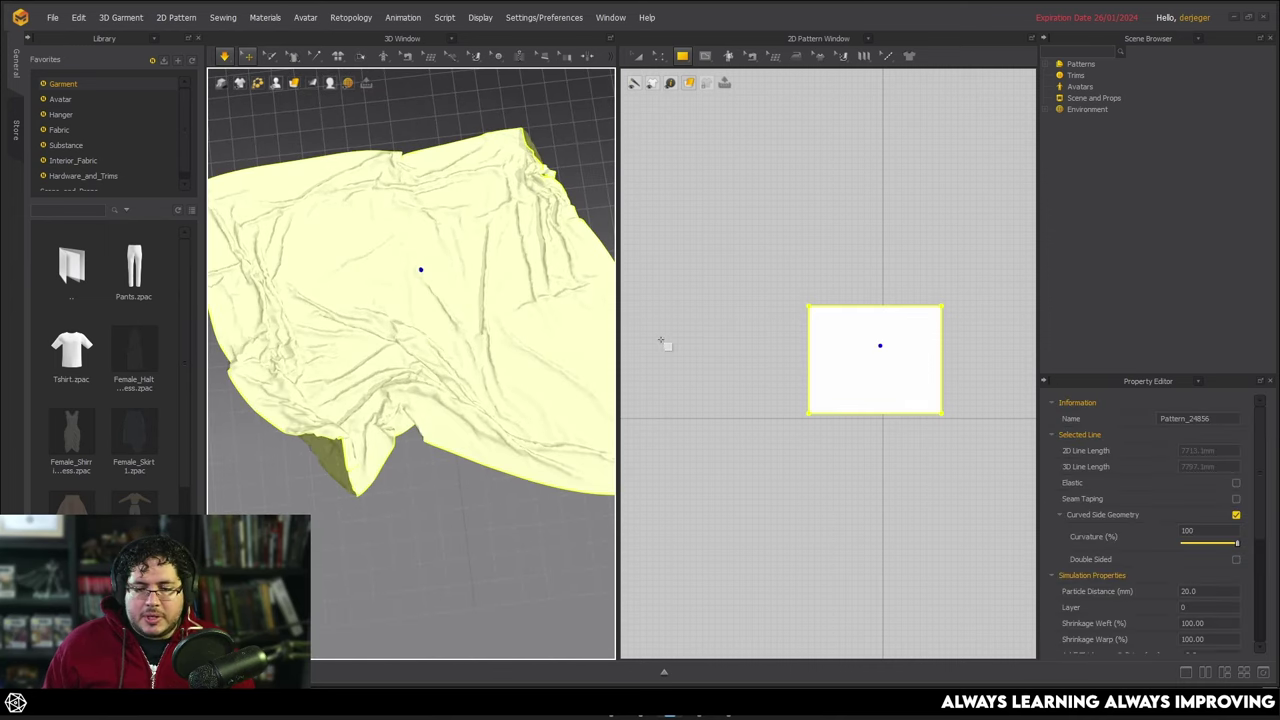
# Set the cloth's particle distance to 10 mm and restart the Normal simulation for finer wrinkles
pyautogui.click(1203, 592)
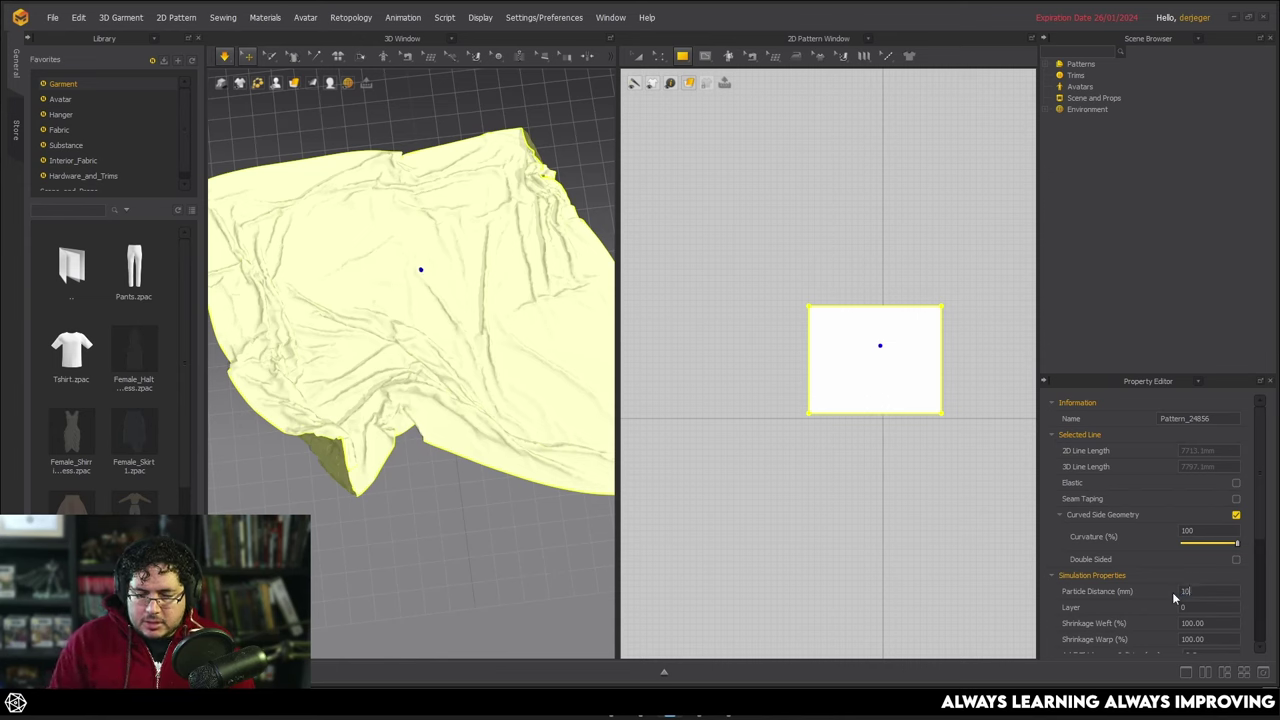
pyautogui.press('Return')
pyautogui.click(416, 492)
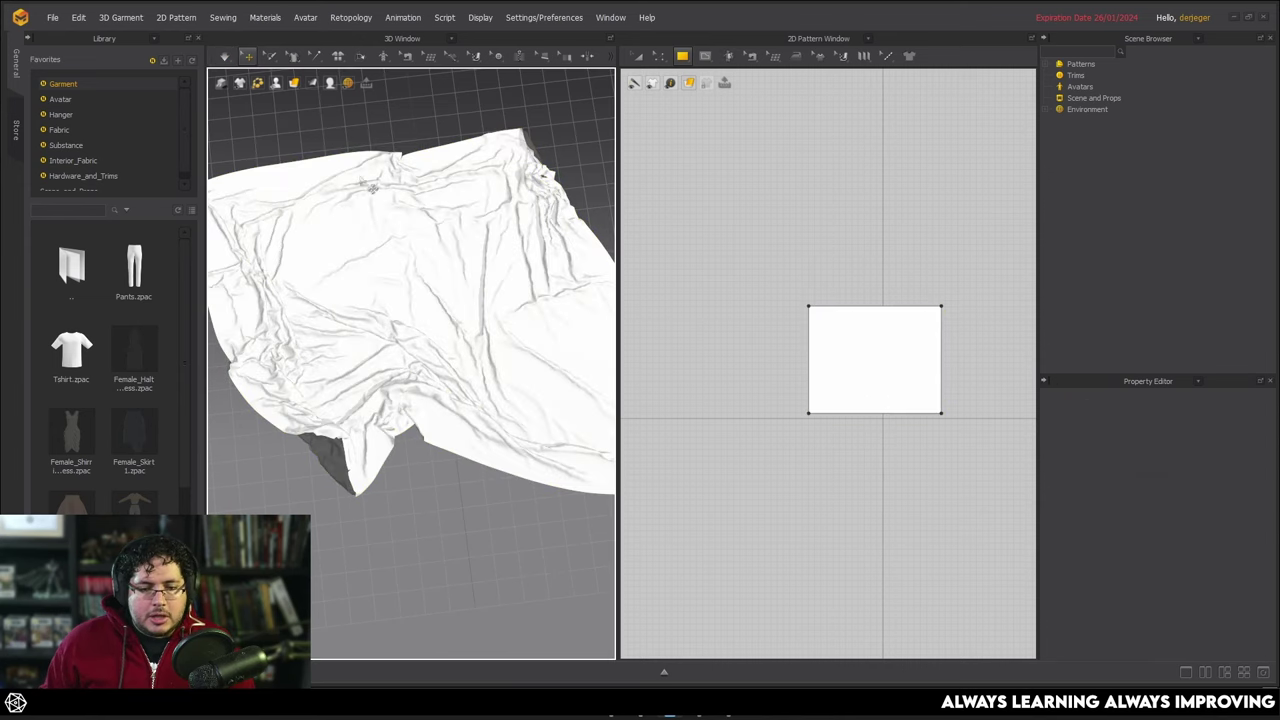
pyautogui.click(229, 60)
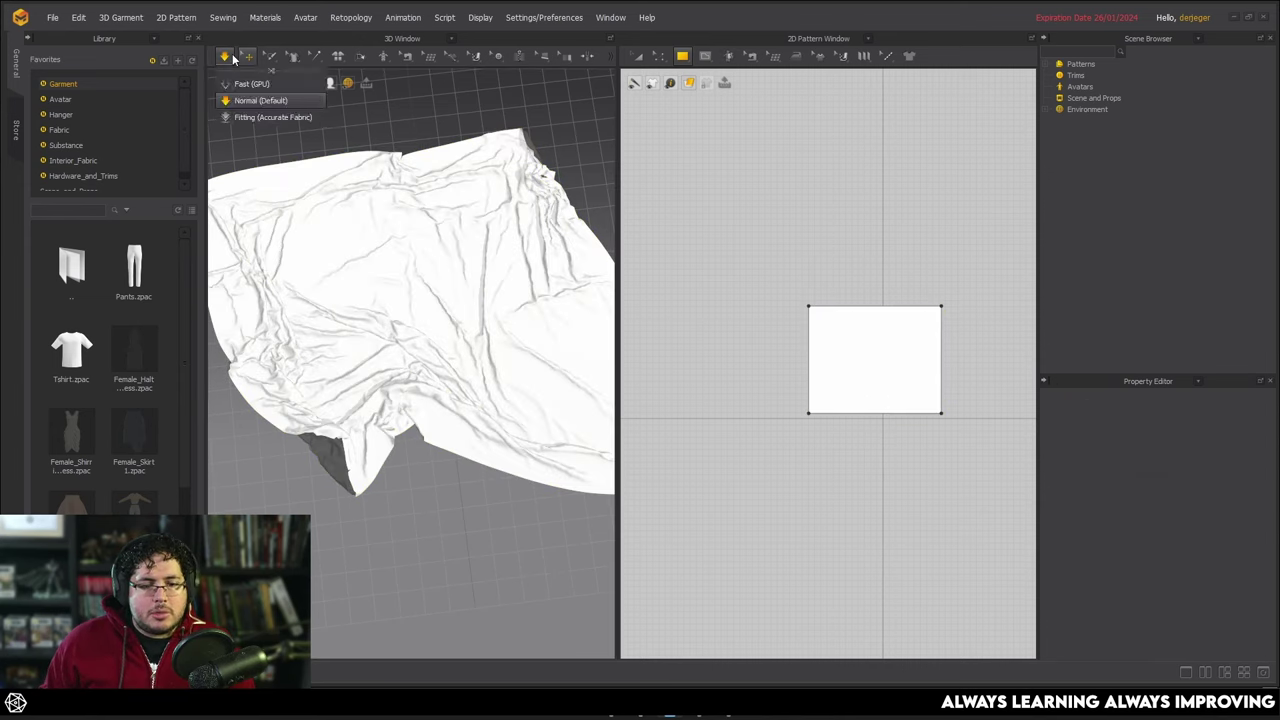
pyautogui.click(258, 100)
pyautogui.scroll(4, 460, 377)
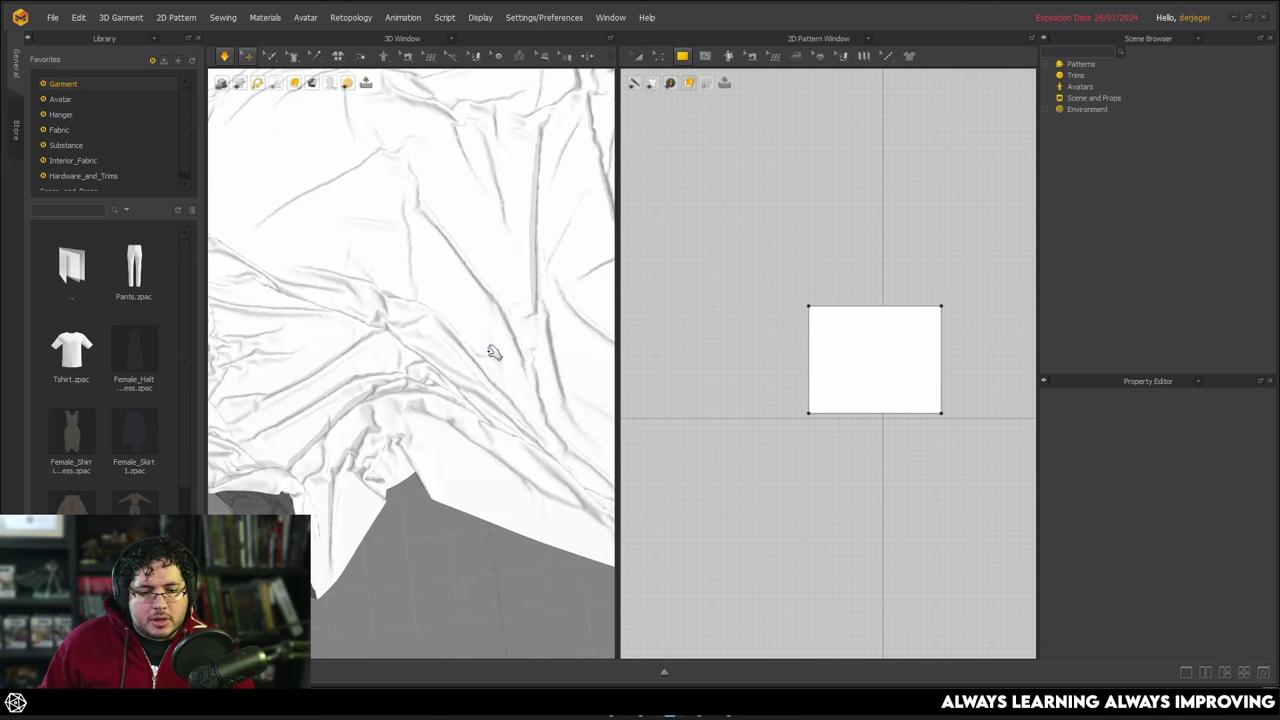
# Stop the simulation and export the cloth as an OBJ over the desktop's Mantle file, with Unified UV Coordinates turned off
pyautogui.click(225, 58)
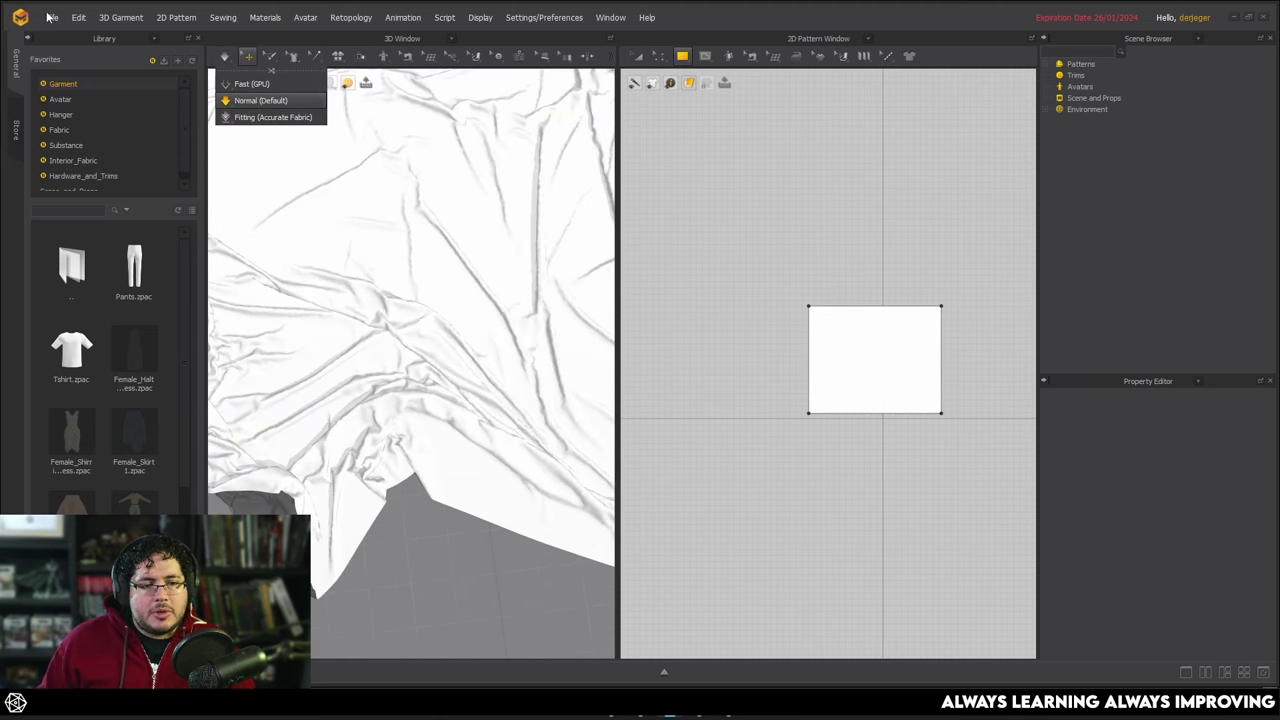
pyautogui.click(460, 201)
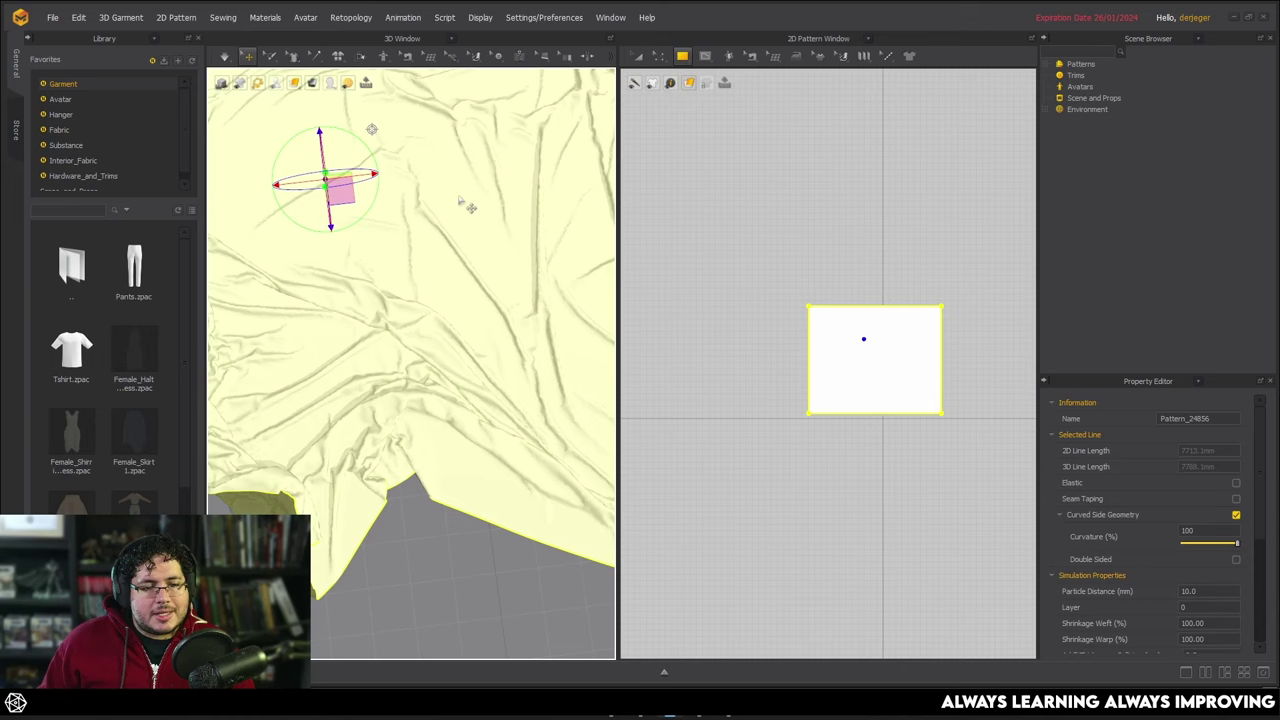
pyautogui.click(53, 17)
pyautogui.moveTo(91, 175)
pyautogui.click(230, 201)
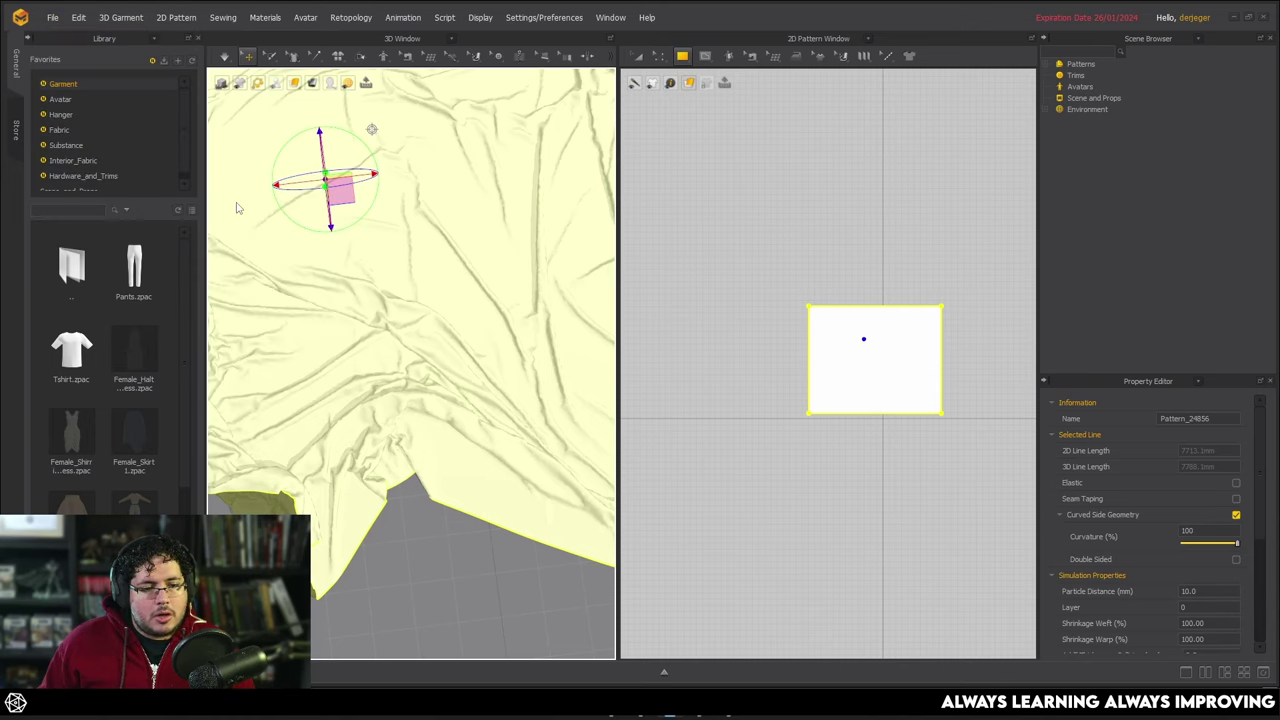
pyautogui.click(78, 134)
pyautogui.scroll(-1, 354, 222)
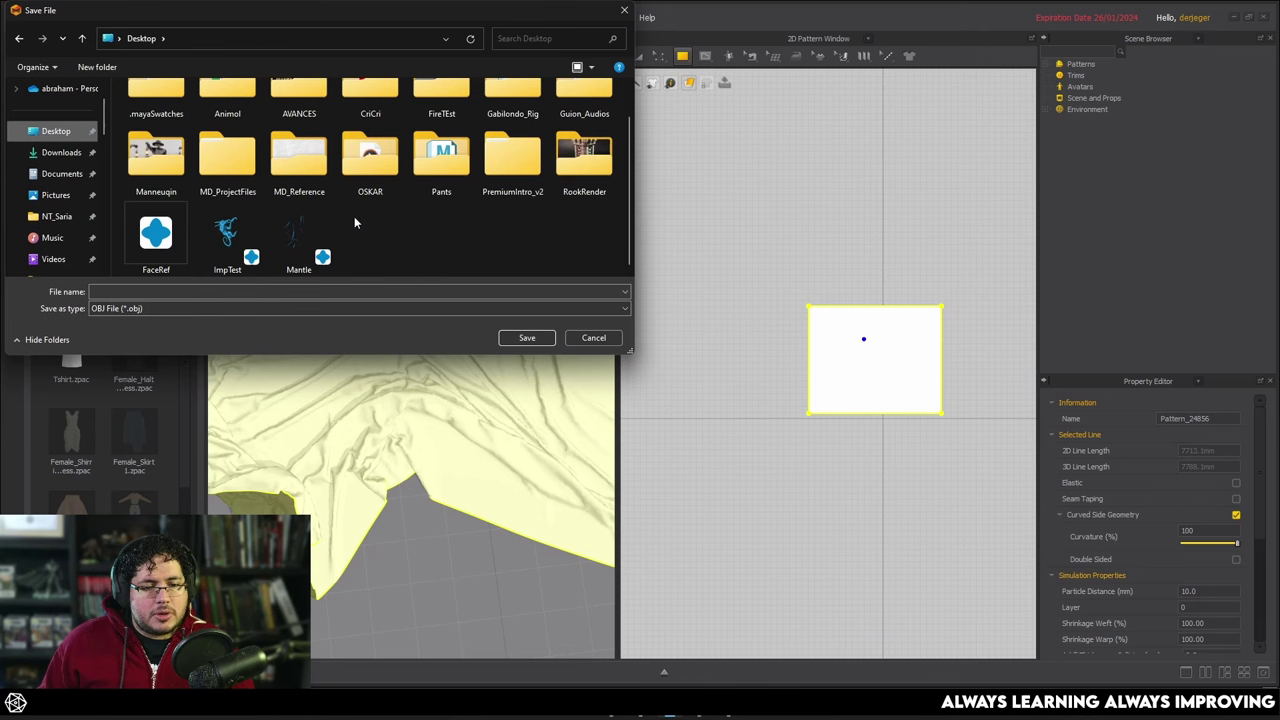
pyautogui.doubleClick(285, 235)
pyautogui.click(662, 350)
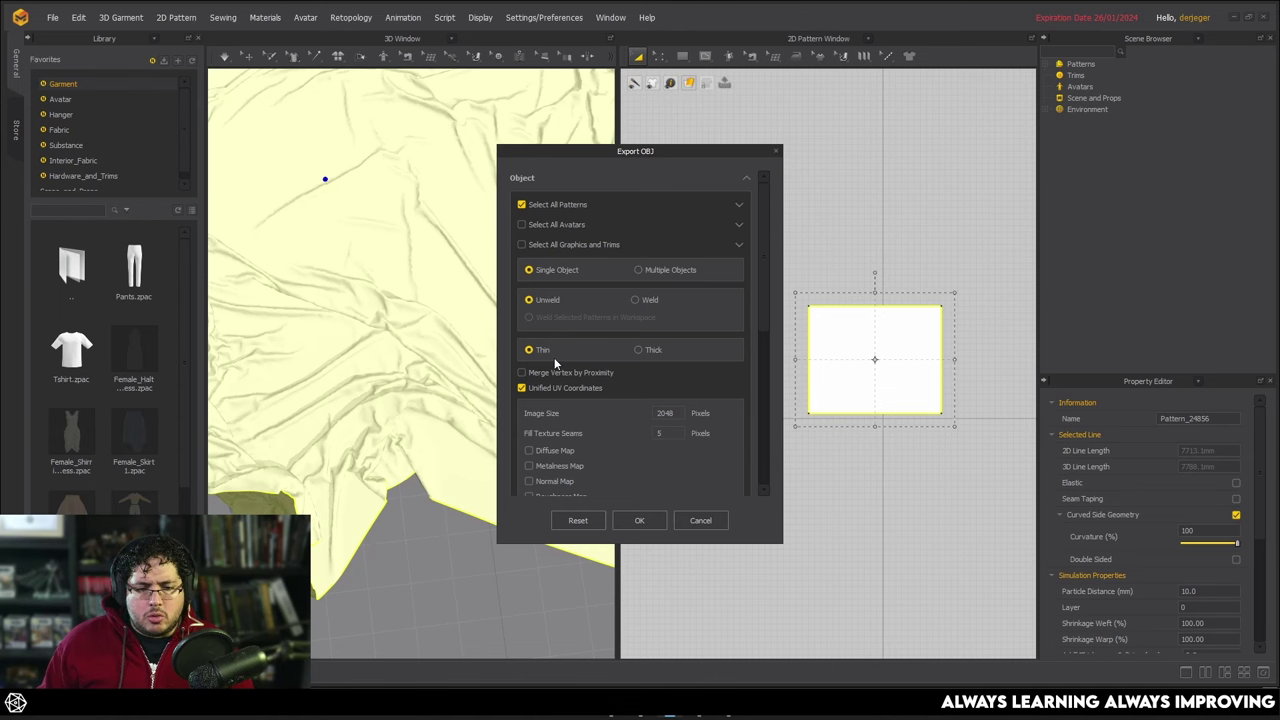
pyautogui.click(521, 388)
pyautogui.click(645, 524)
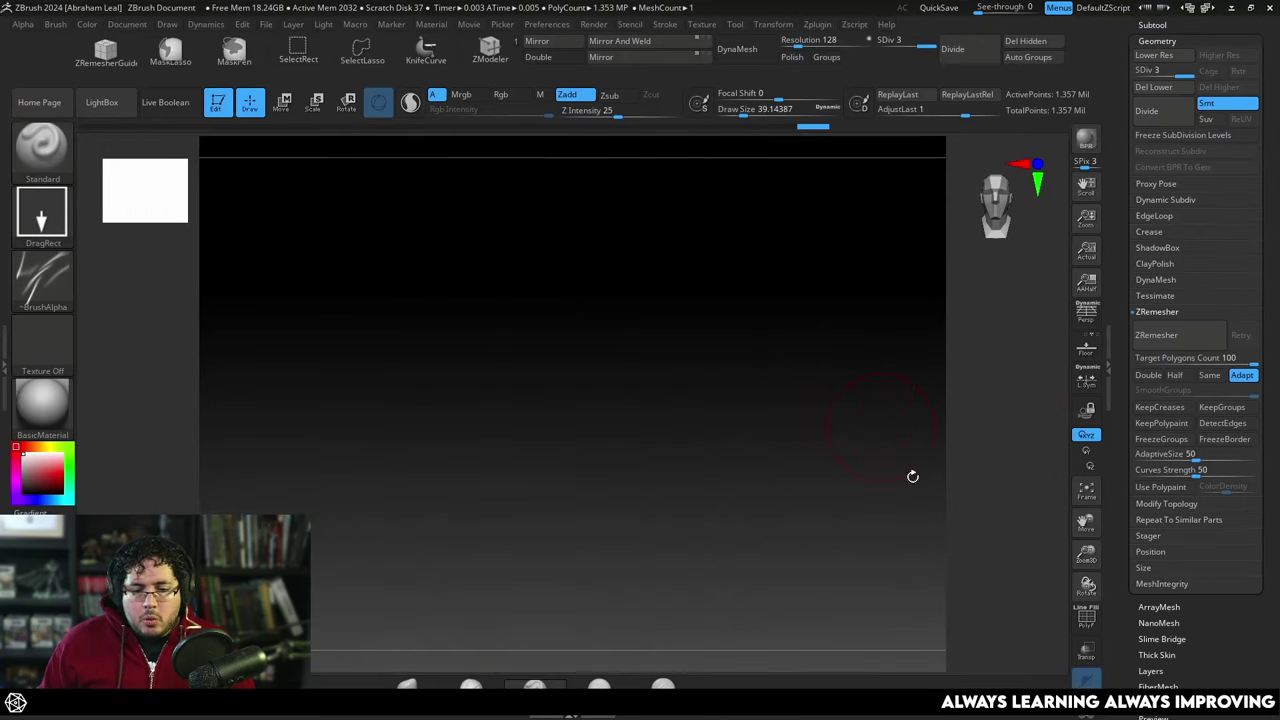
# Switch to ZBrush and import the Mantle mesh from the desktop into a PolyMesh3D tool
pyautogui.moveTo(1271, 247); pyautogui.dragTo(1262, 385)
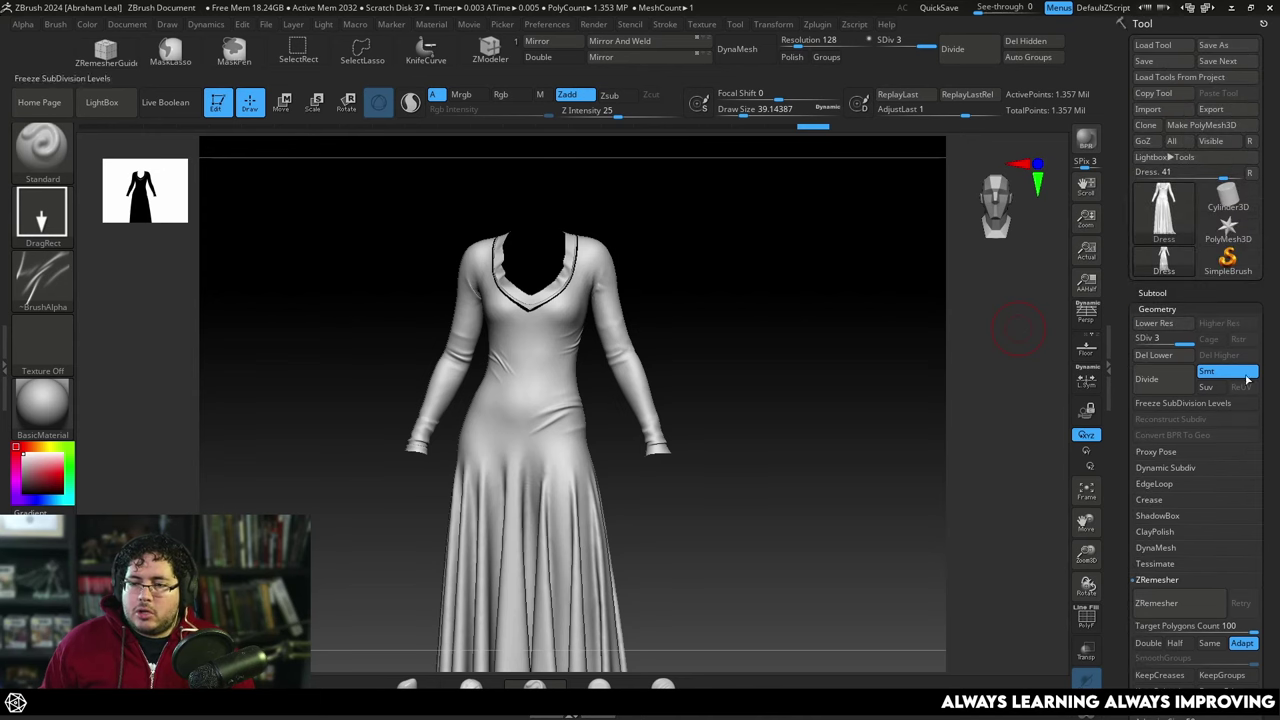
pyautogui.click(1229, 196)
pyautogui.keyDown('alt'); pyautogui.moveTo(969, 362); pyautogui.dragTo(828, 325); pyautogui.keyUp('alt')
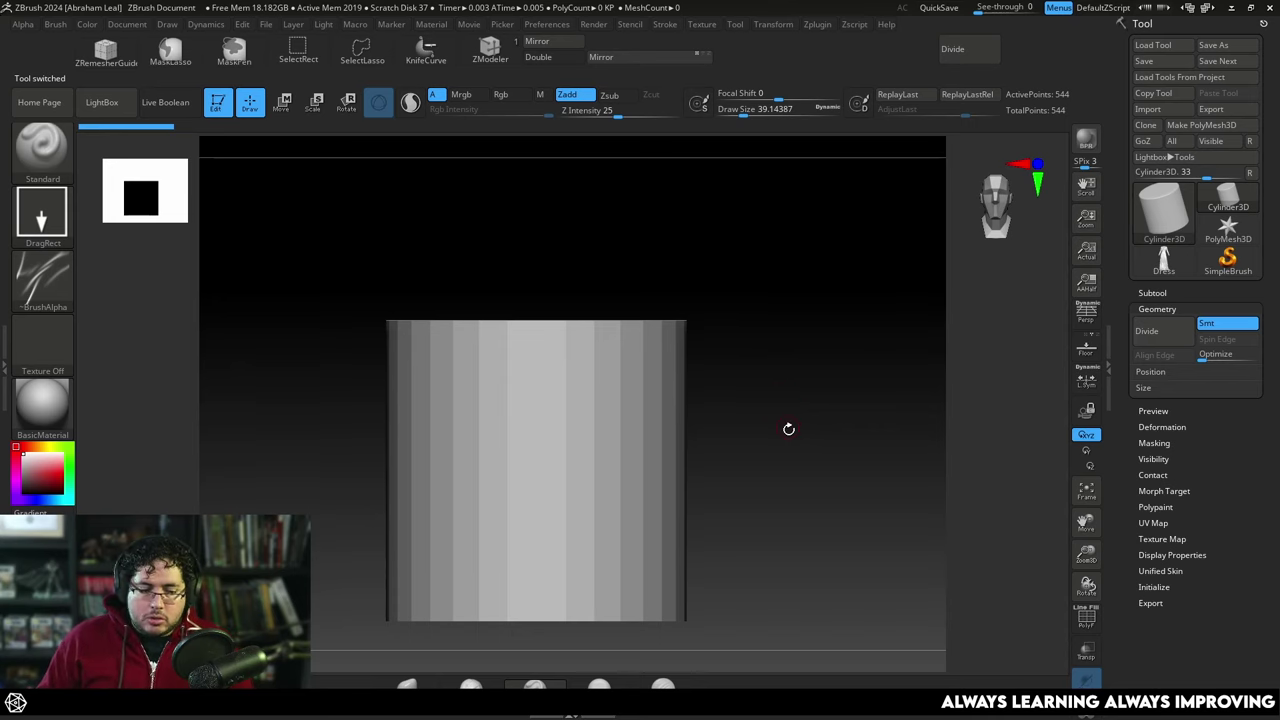
pyautogui.keyDown('alt'); pyautogui.moveTo(789, 429); pyautogui.dragTo(823, 409); pyautogui.keyUp('alt')
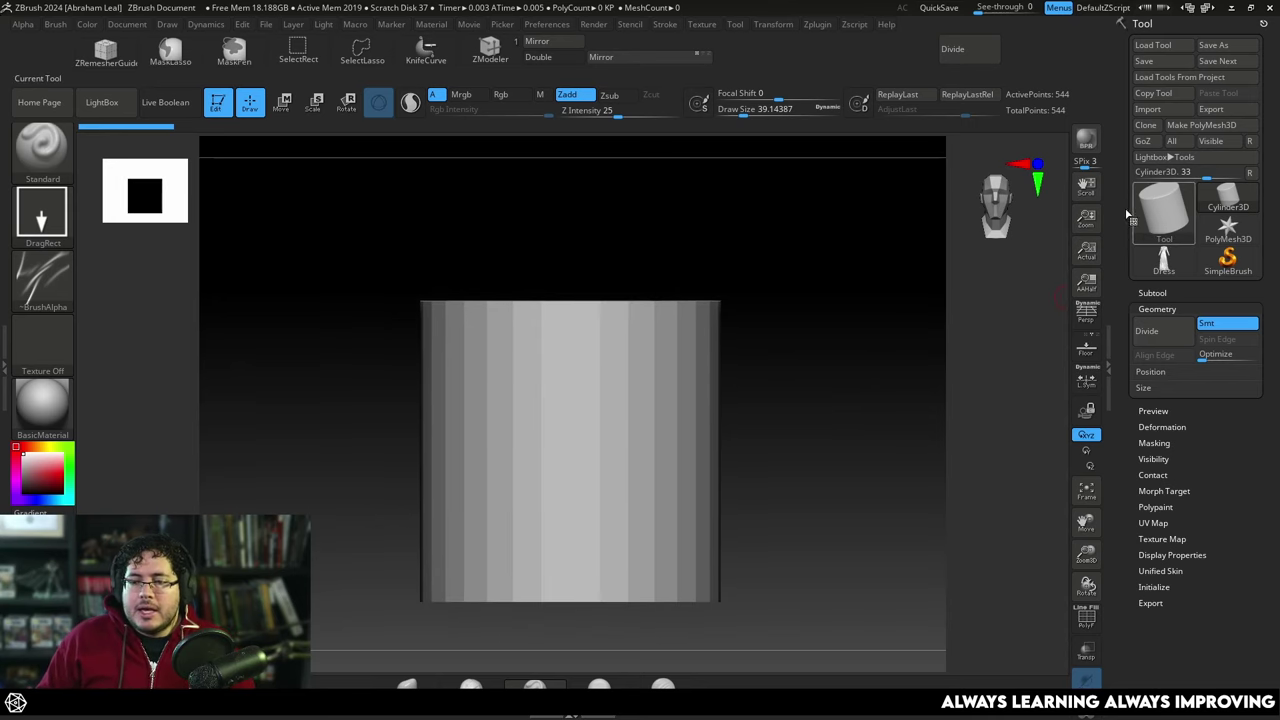
pyautogui.click(1148, 108)
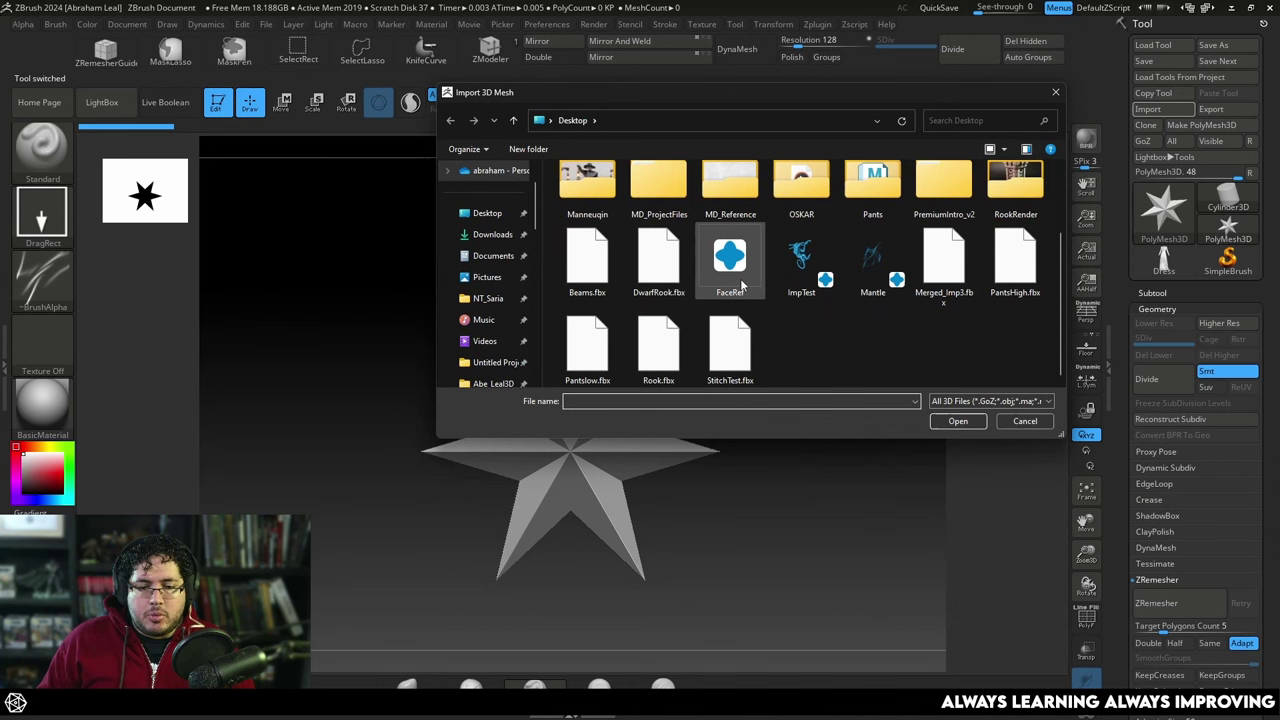
pyautogui.doubleClick(872, 262)
pyautogui.moveTo(826, 352); pyautogui.dragTo(872, 636)
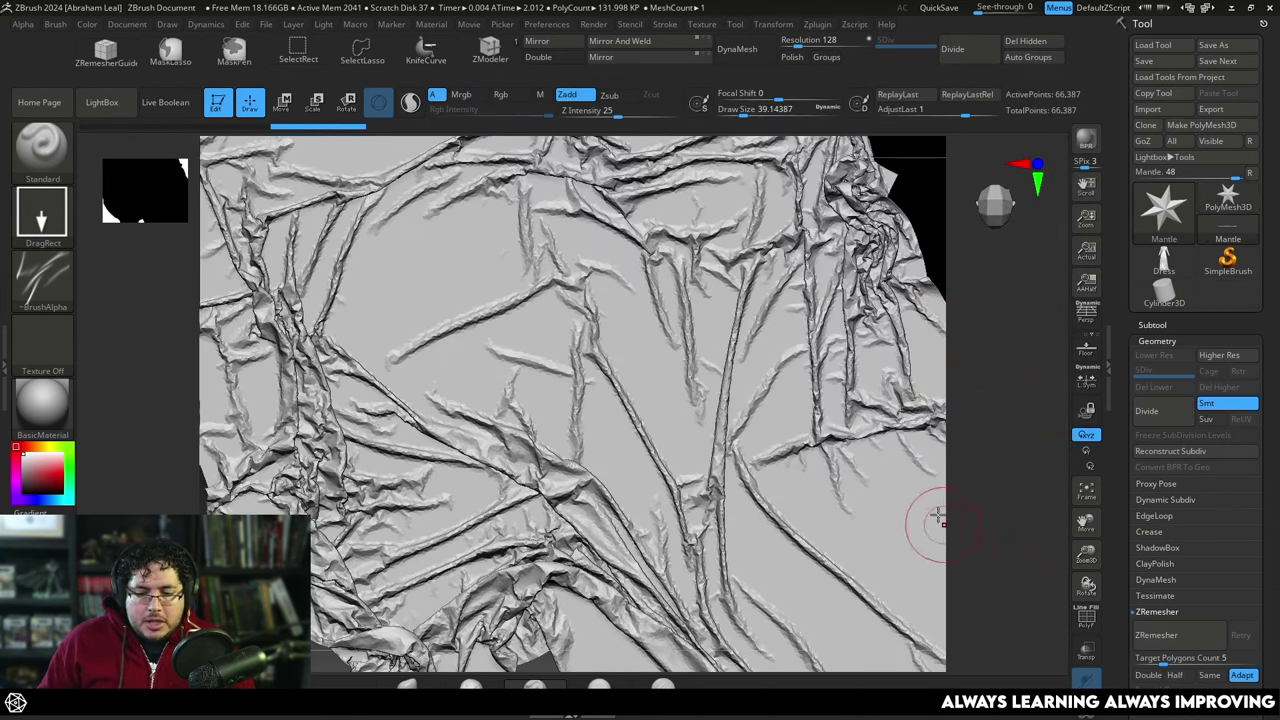
# Check the imported cloth's wireframe and faceting up close and subdivide it to level 3
pyautogui.click(1085, 617)
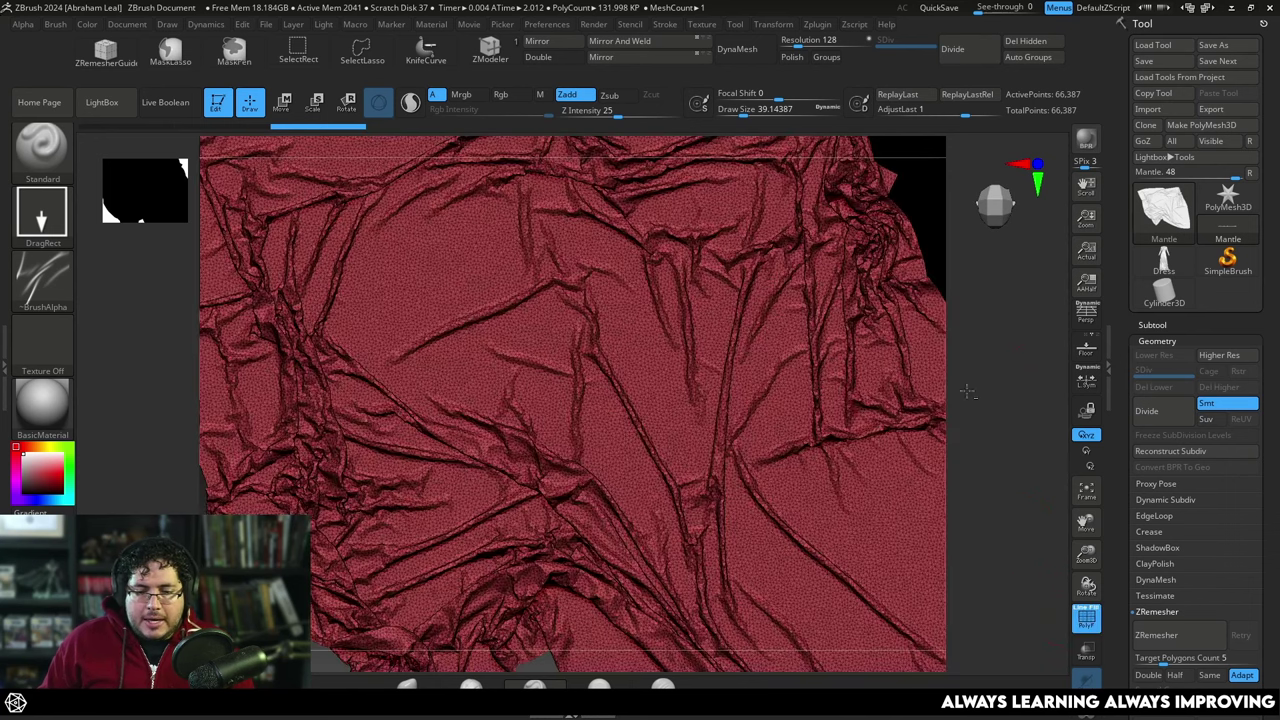
pyautogui.keyDown('alt'); pyautogui.moveTo(1026, 380); pyautogui.dragTo(1101, 677); pyautogui.keyUp('alt')
pyautogui.click(1086, 619)
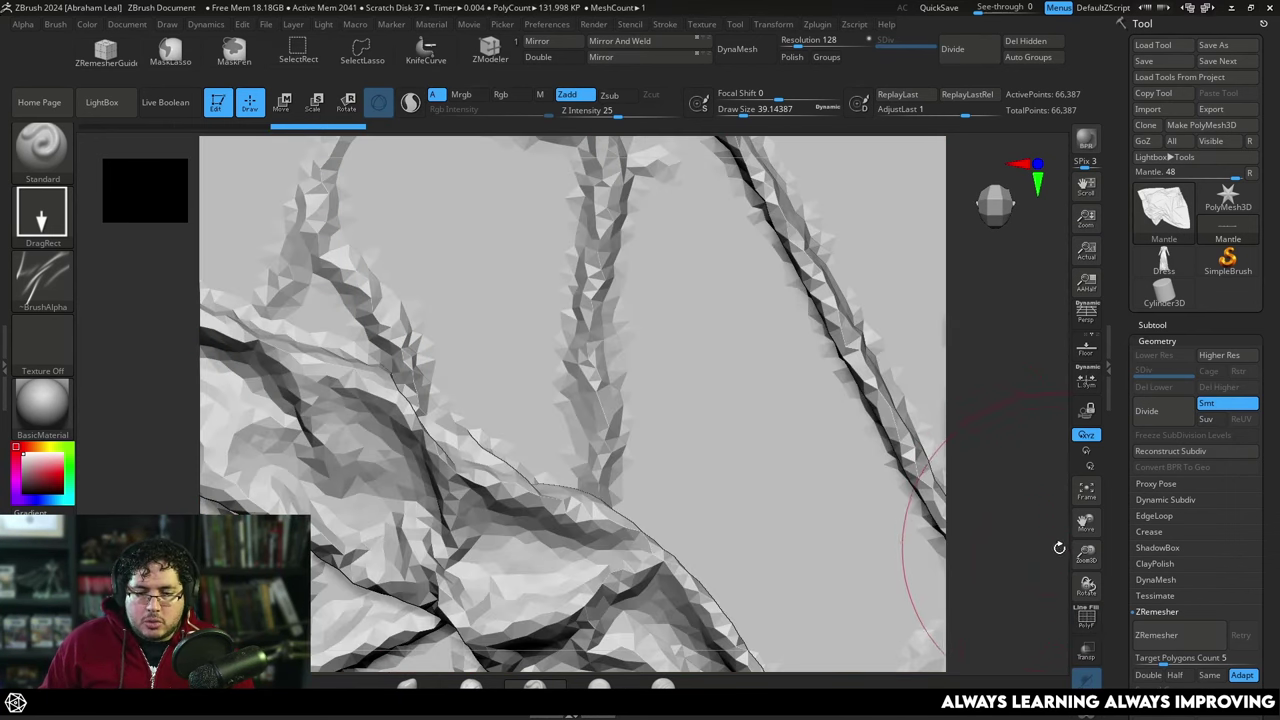
pyautogui.keyDown('alt'); pyautogui.moveTo(914, 550); pyautogui.dragTo(838, 450); pyautogui.keyUp('alt')
pyautogui.hotkey('ctrl', 'd')
# Remesh the cloth with ZRemesher at a Target Polygons Count of 5
pyautogui.click(1158, 338)
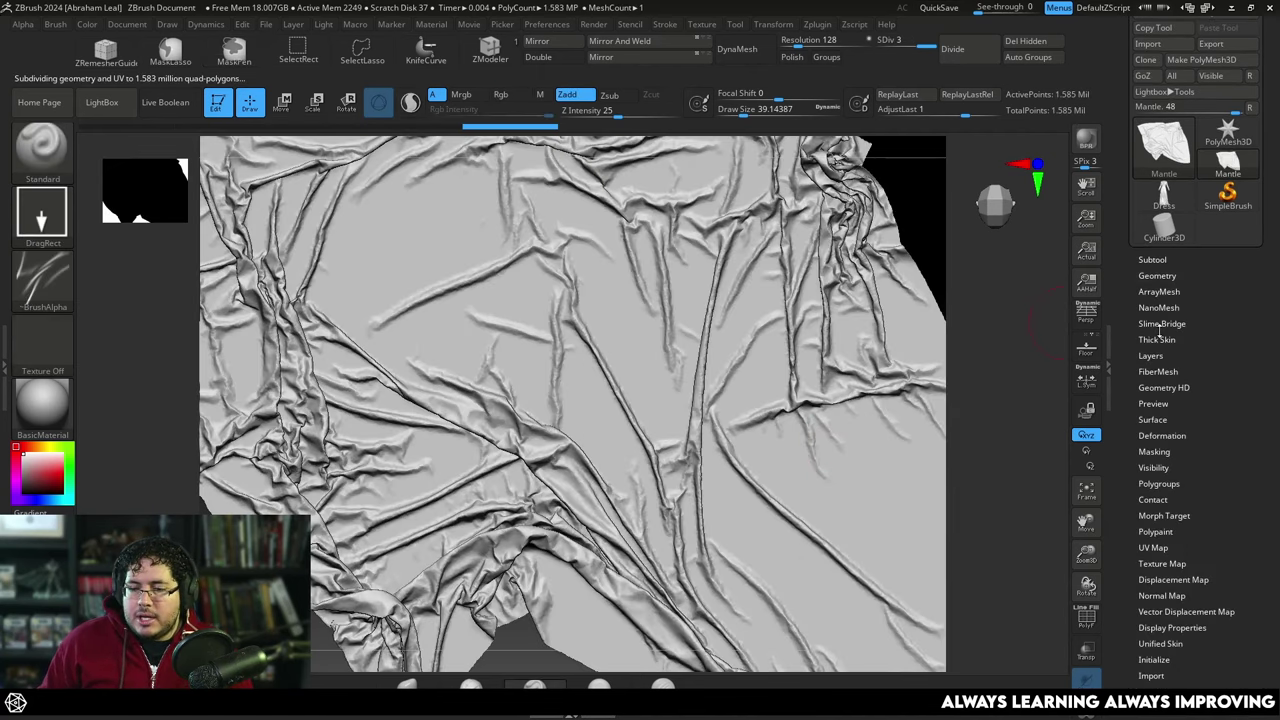
pyautogui.click(1157, 278)
pyautogui.click(1160, 457)
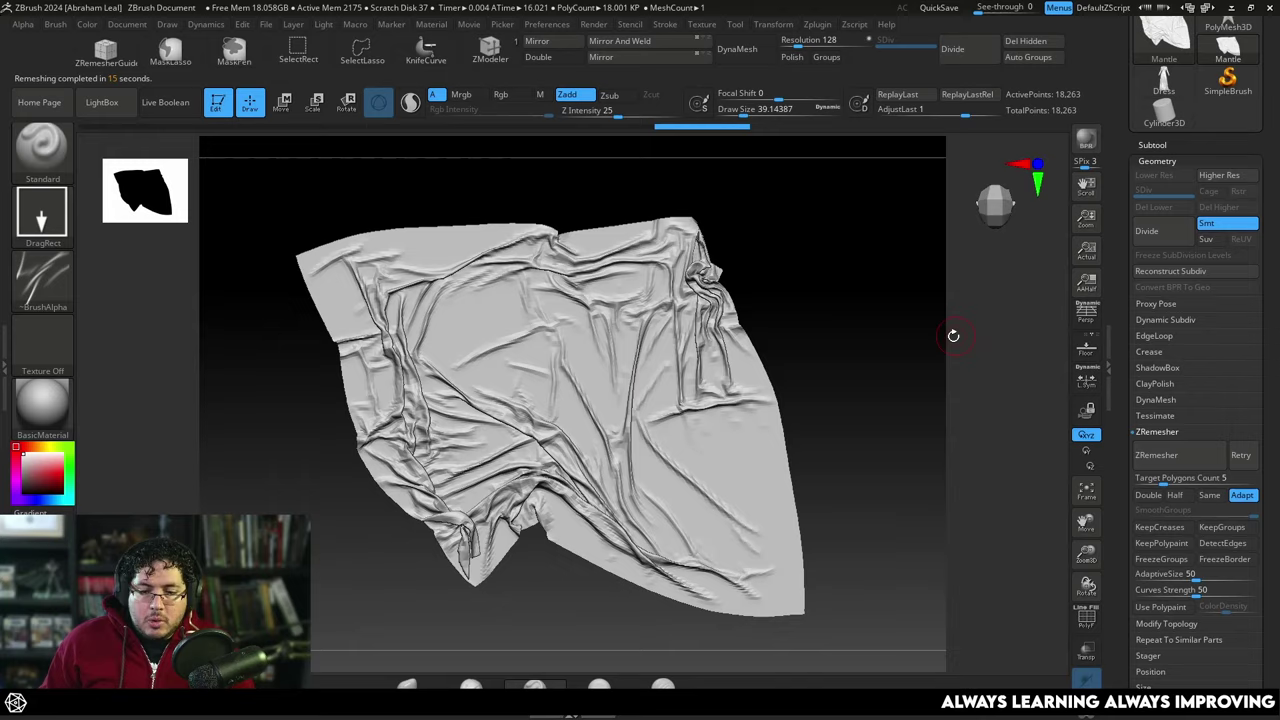
# Subdivide the remeshed cloth to level 3 and frame it from above
pyautogui.press('ctrl')
pyautogui.hotkey('ctrl', 'd')
pyautogui.hotkey('ctrl', 'd')
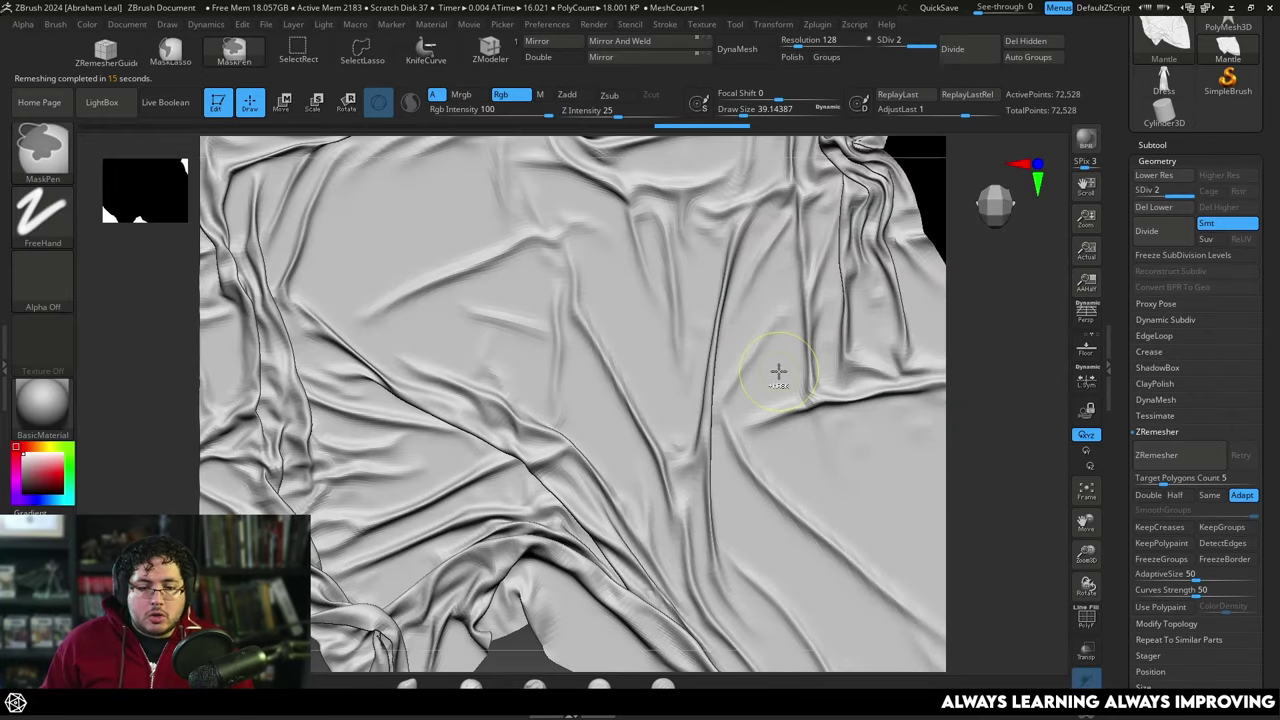
pyautogui.press('f')
pyautogui.moveTo(989, 354)
pyautogui.keyDown('alt'); pyautogui.mouseDown()
pyautogui.moveTo(1003, 464)
pyautogui.moveTo(952, 391)
pyautogui.mouseUp(); pyautogui.keyUp('alt')
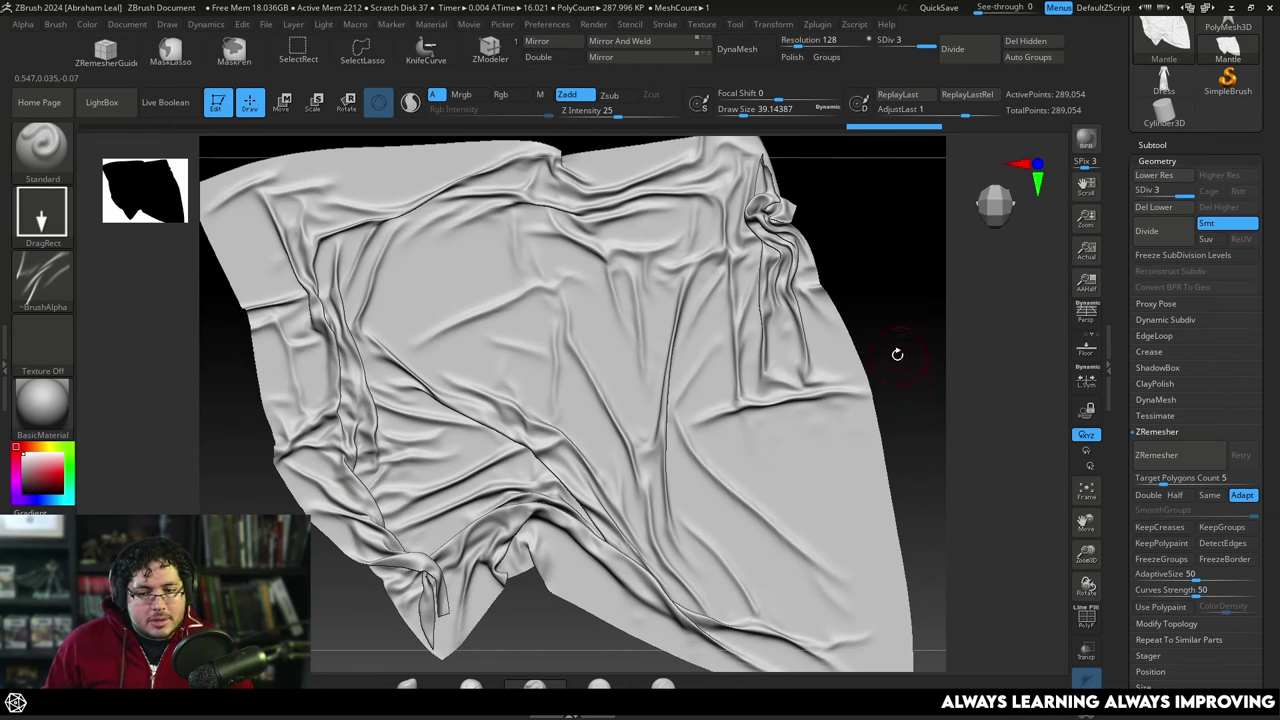
# Resize the document to 2048 by 2048 pixels
pyautogui.click(125, 25)
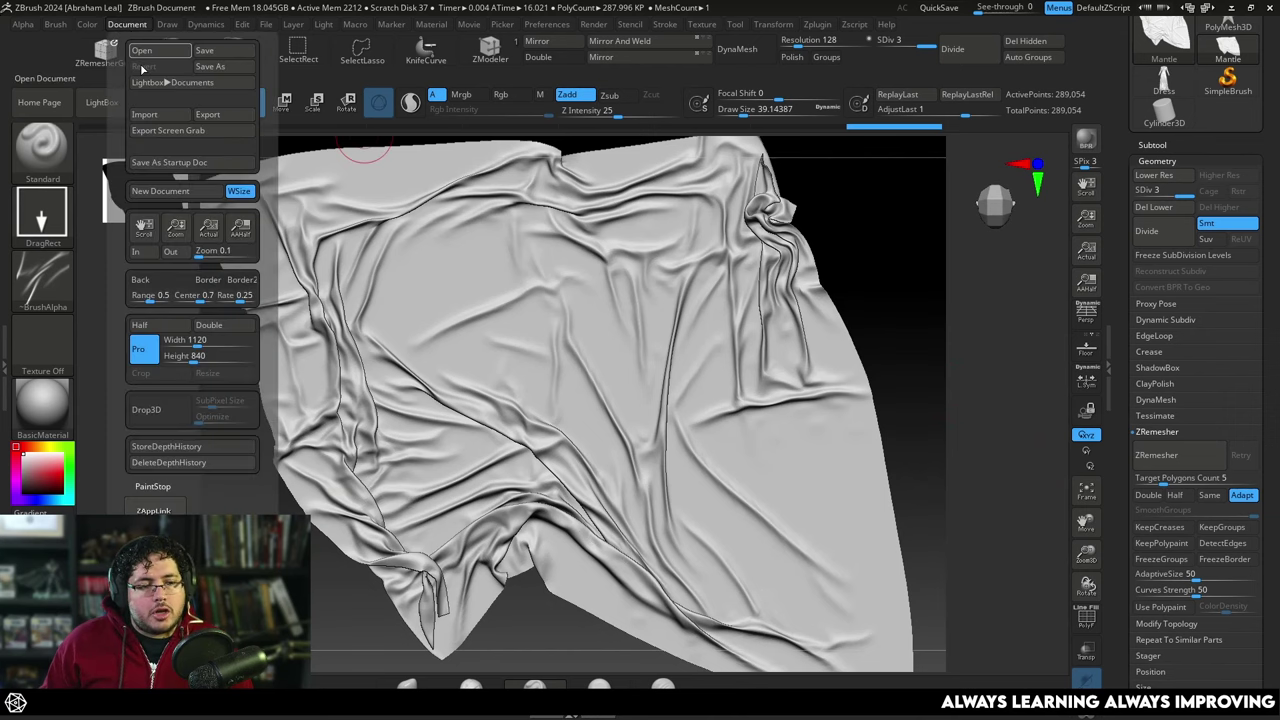
pyautogui.click(191, 341)
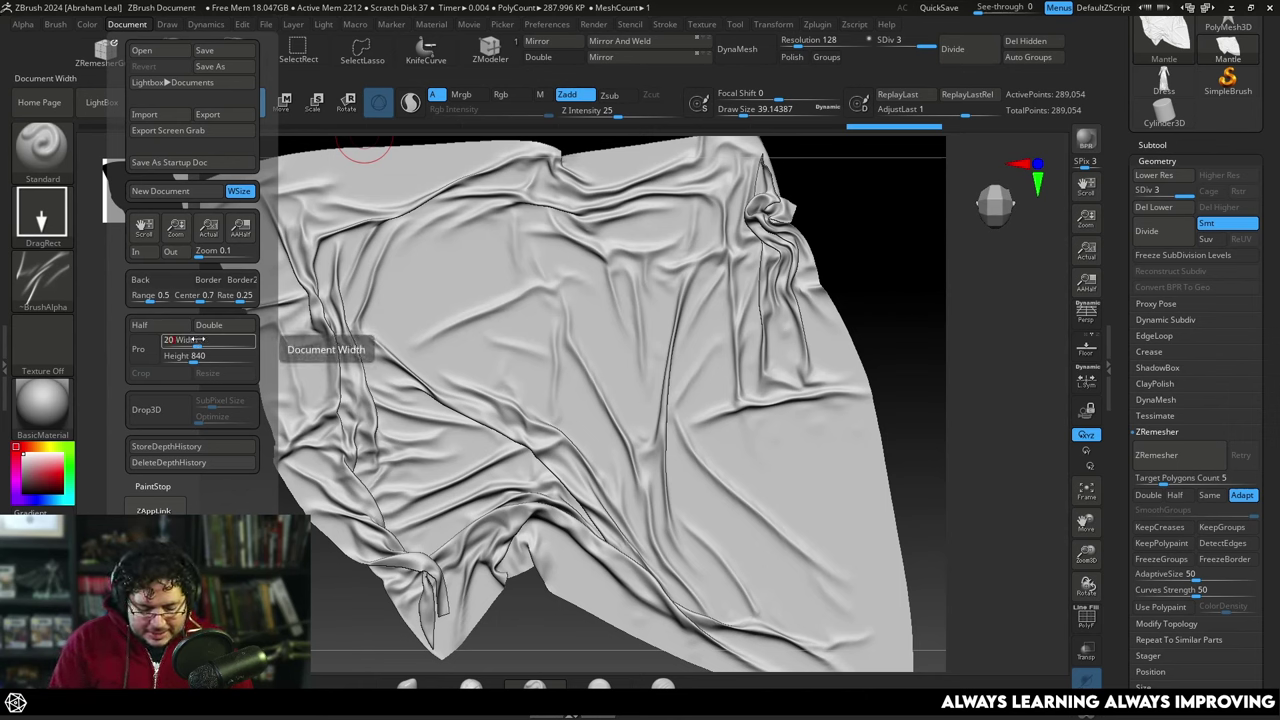
pyautogui.click(195, 356)
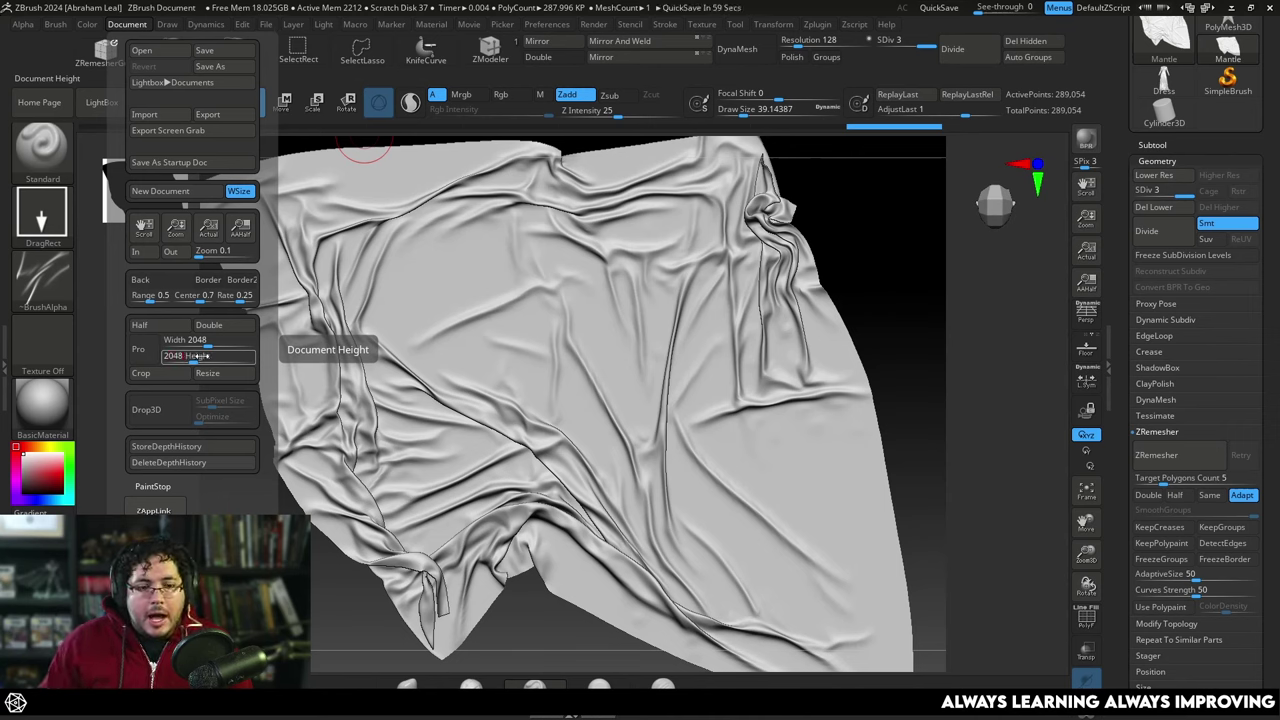
pyautogui.press('Return')
pyautogui.click(222, 374)
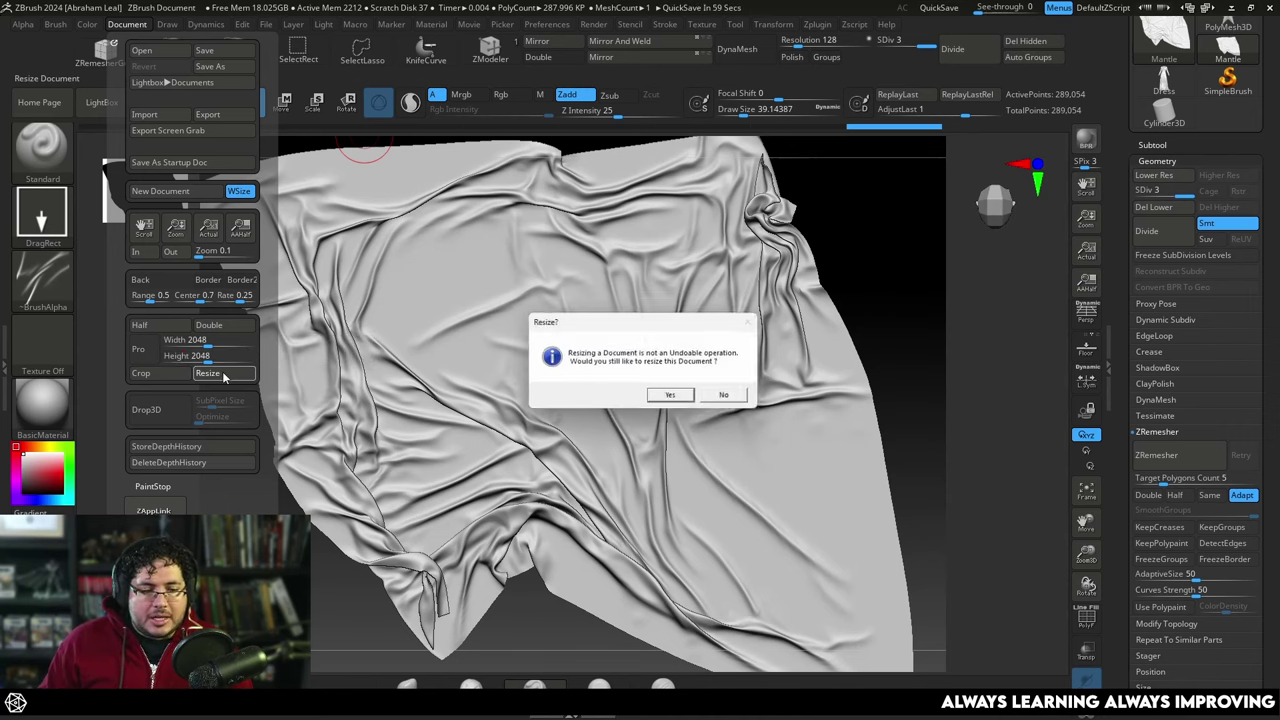
pyautogui.click(674, 398)
# Clear the canvas and redraw the cloth in Edit mode on the square document, framed from above
pyautogui.hotkey('ctrl', 'n')
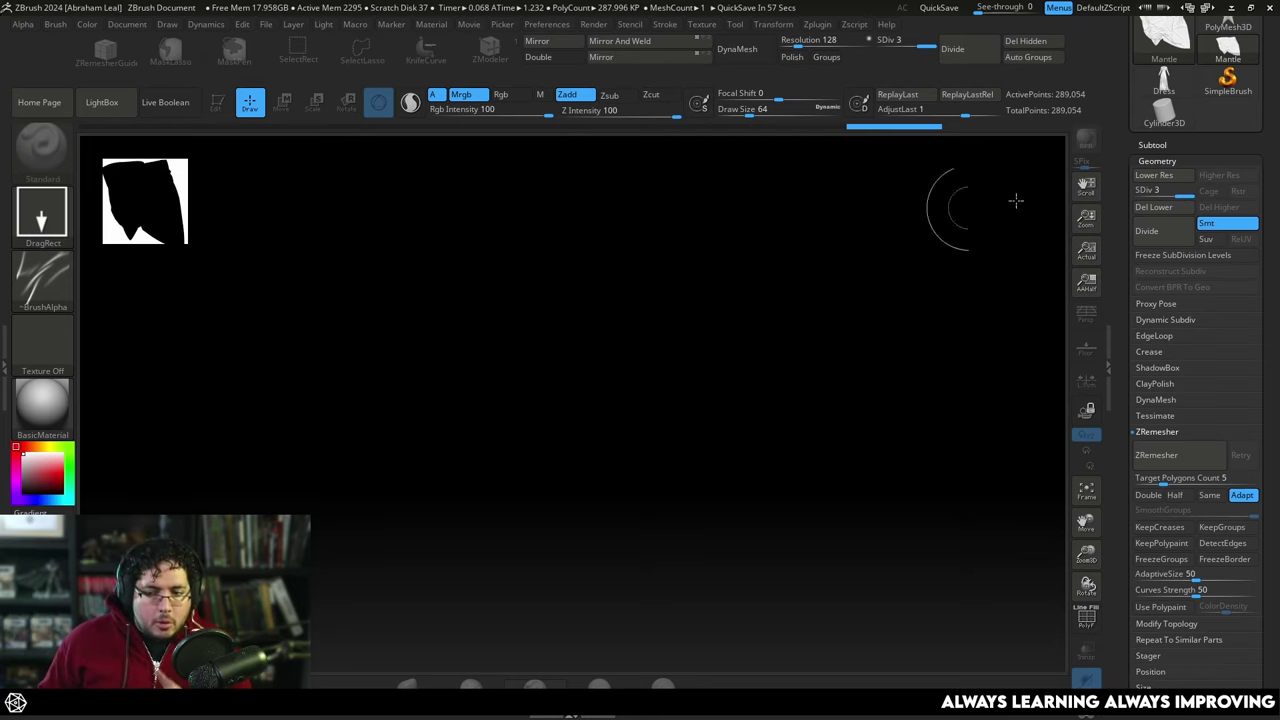
pyautogui.moveTo(1086, 218); pyautogui.dragTo(720, 346)
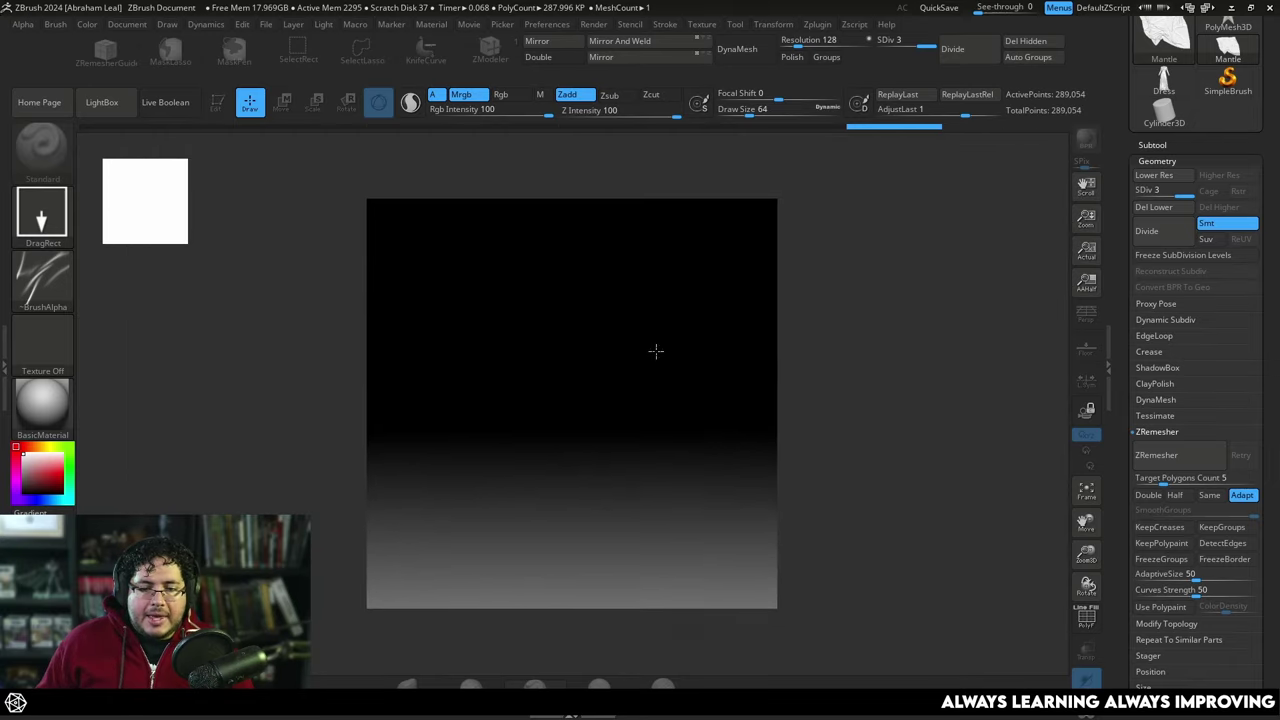
pyautogui.moveTo(582, 570); pyautogui.dragTo(610, 629)
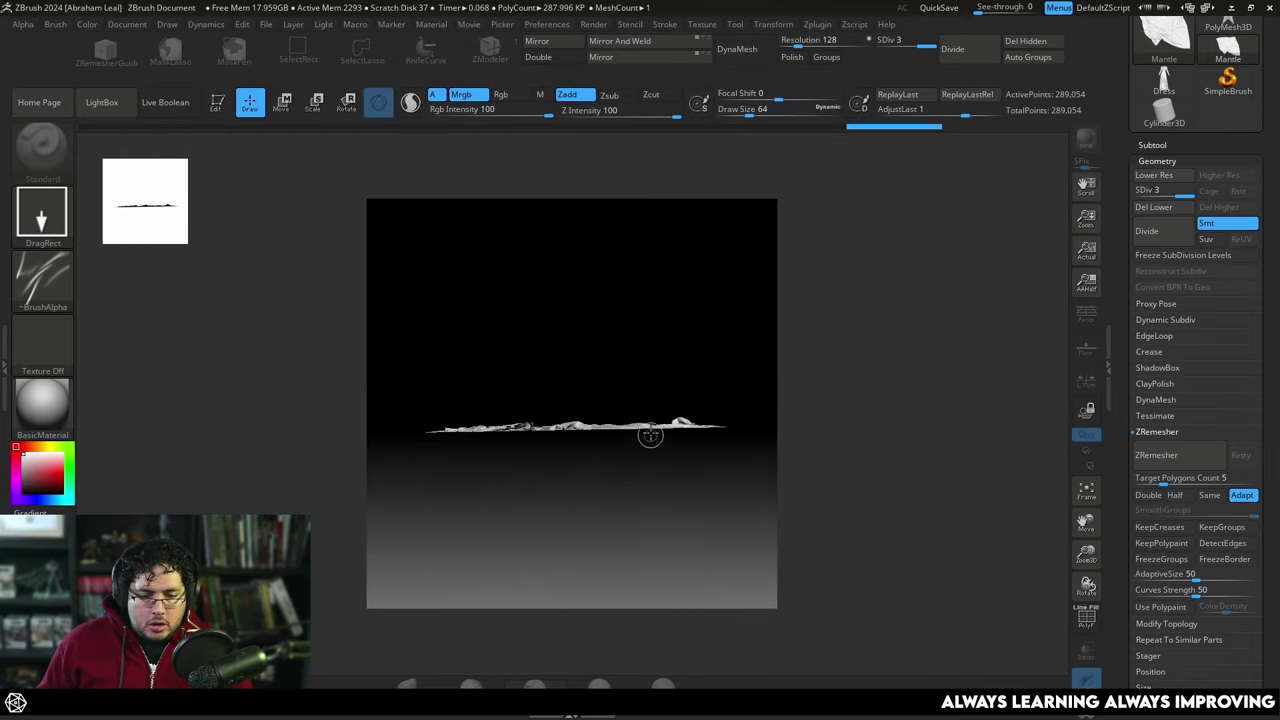
pyautogui.press('t')
pyautogui.moveTo(717, 341); pyautogui.dragTo(766, 369)
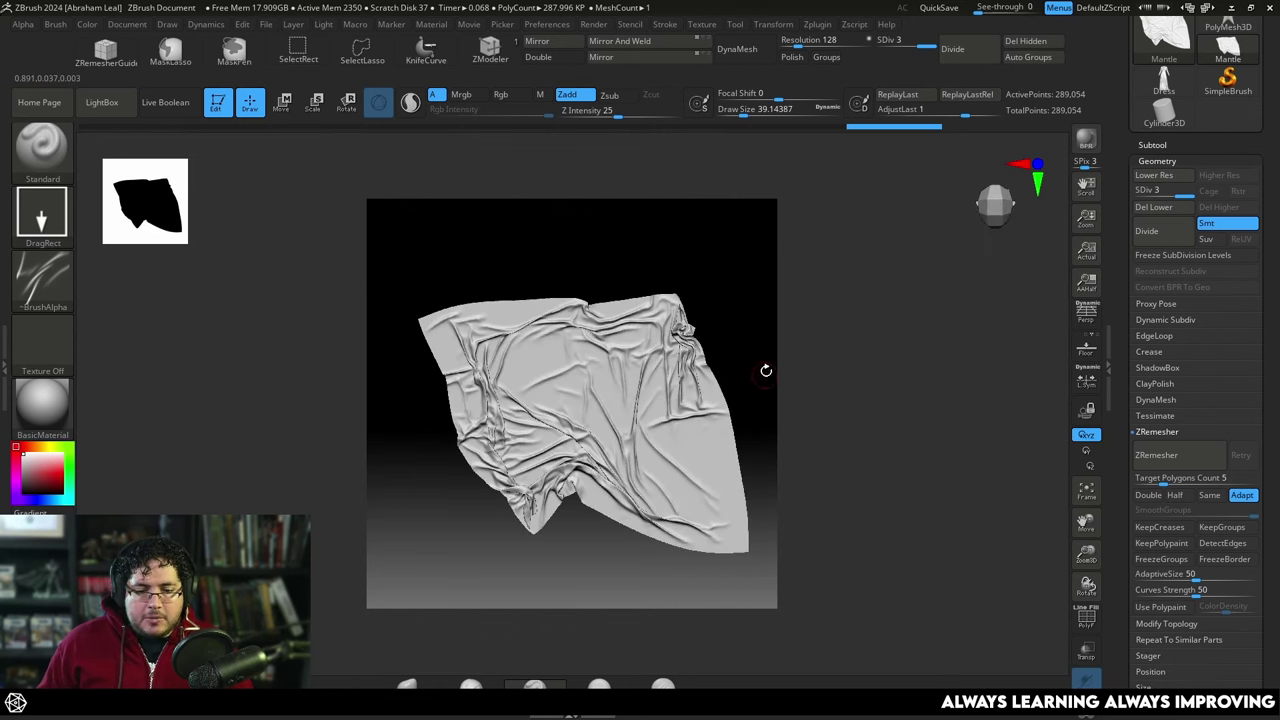
pyautogui.press('f')
pyautogui.moveTo(811, 442); pyautogui.dragTo(803, 409)
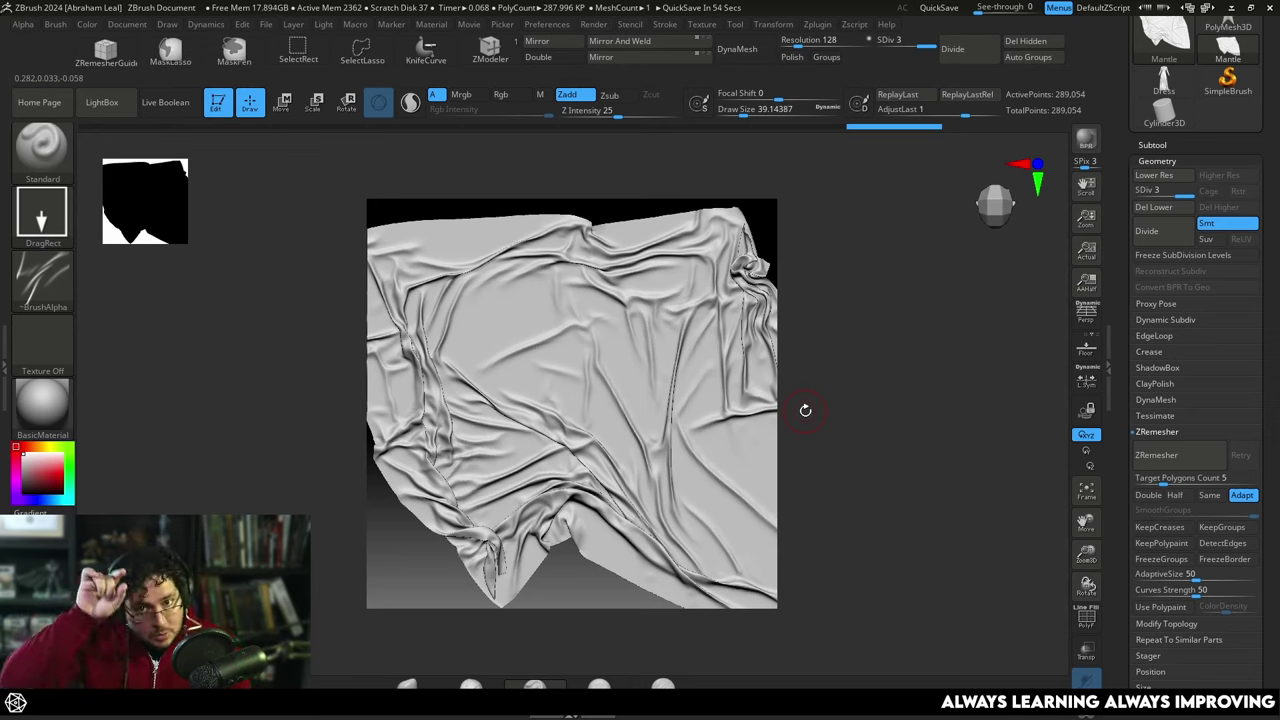
# Fill the canvas with the folds in the cloth's middle, subdivide the cloth to level 4 and make a BPR render
pyautogui.moveTo(847, 376); pyautogui.dragTo(791, 363)
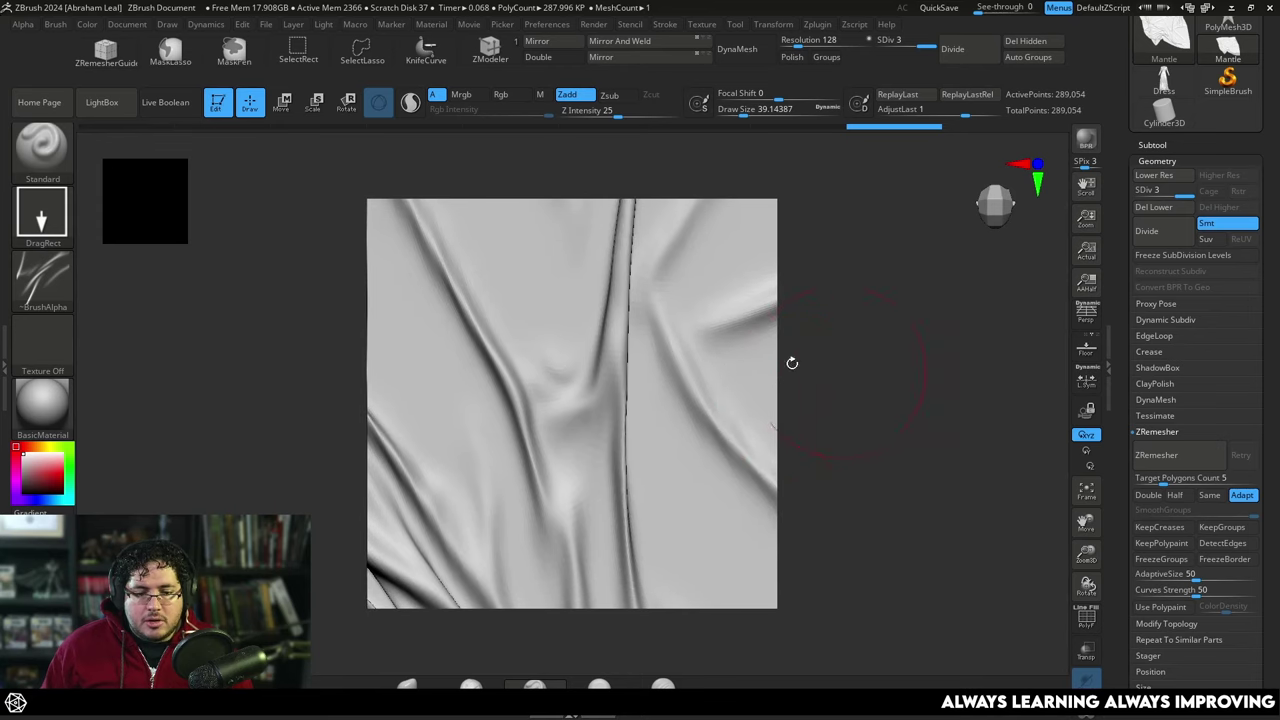
pyautogui.hotkey('ctrl', 'd')
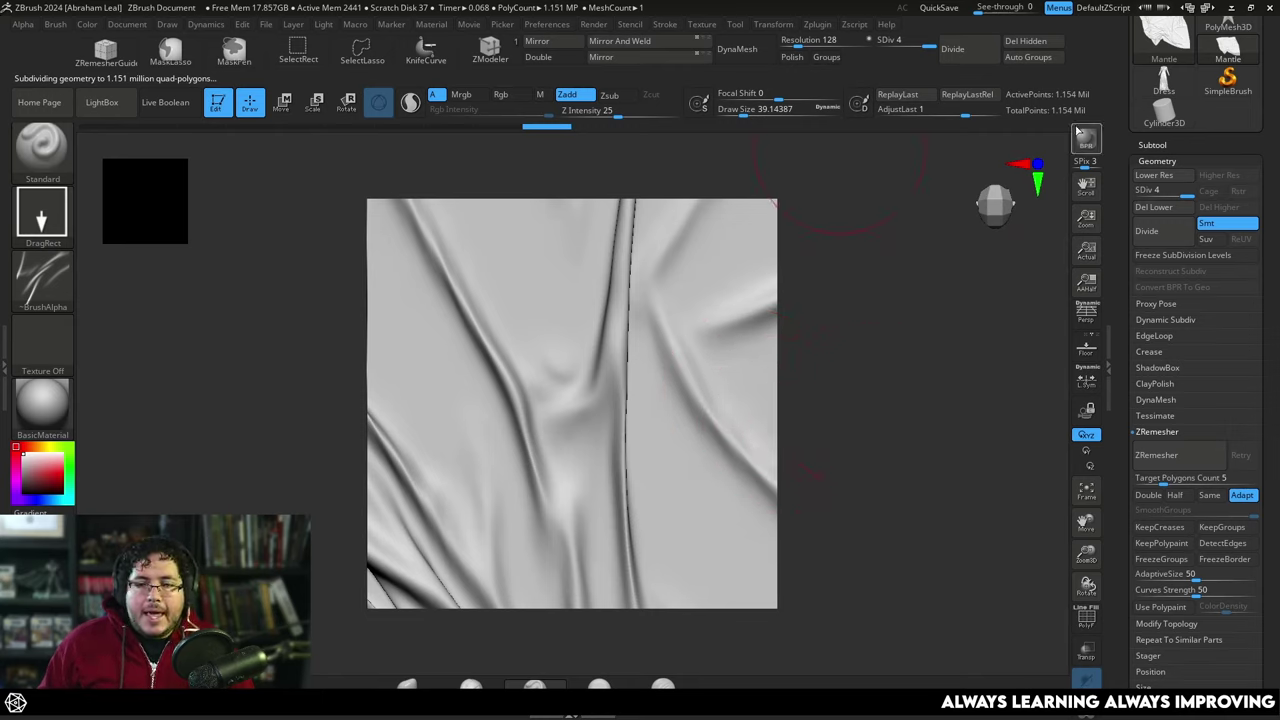
pyautogui.click(1088, 141)
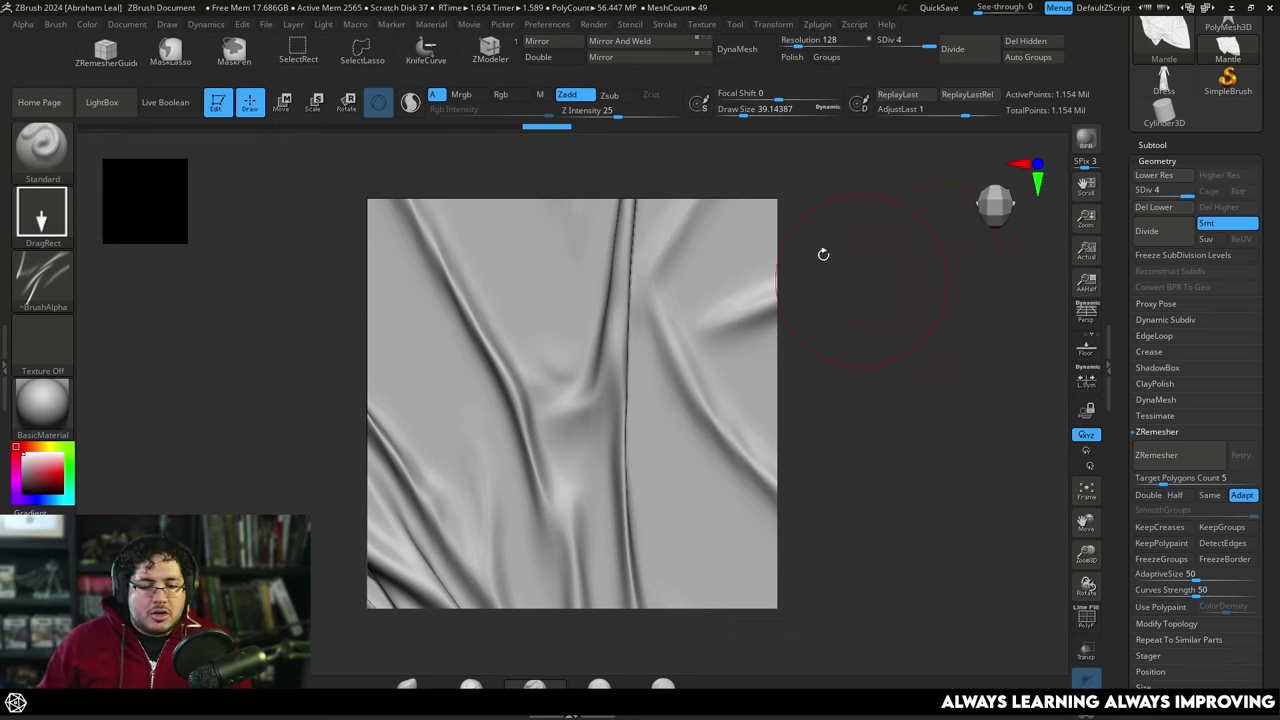
# Export the BPR render's Depth map as the Photoshop file BPR_Depth and view the canvas at actual size
pyautogui.click(593, 25)
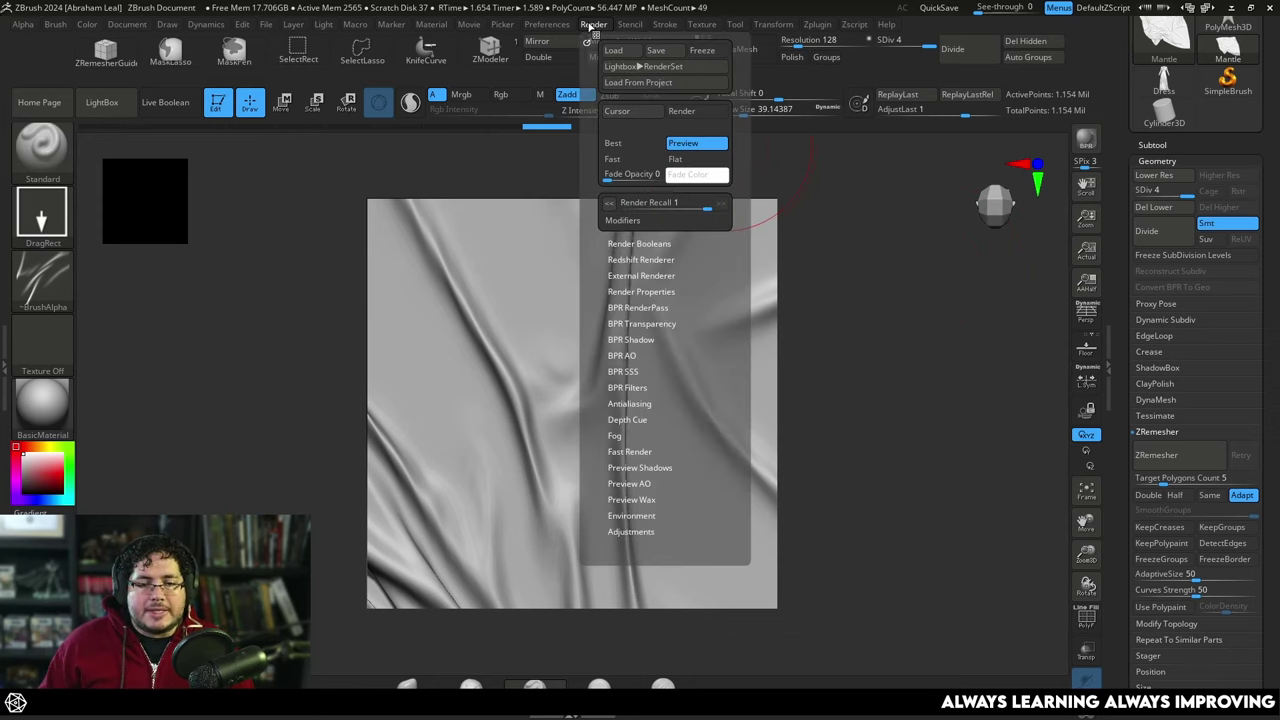
pyautogui.click(635, 308)
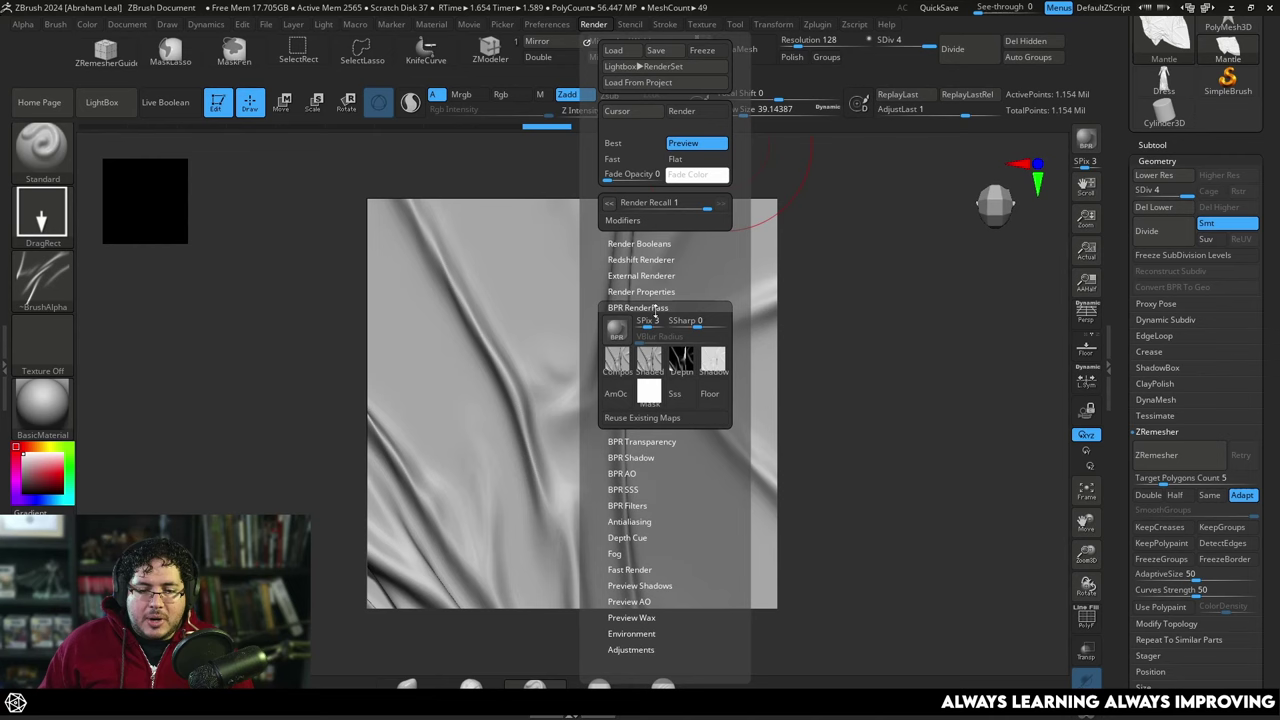
pyautogui.moveTo(680, 366)
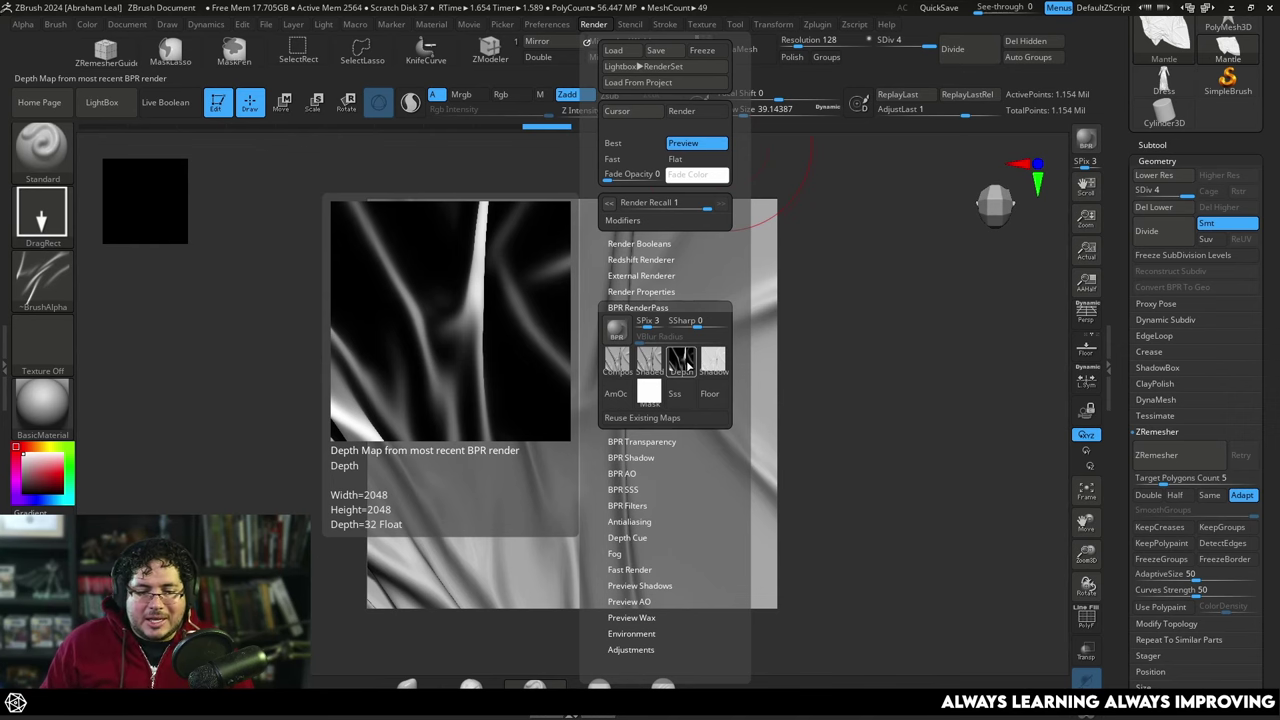
pyautogui.click(686, 364)
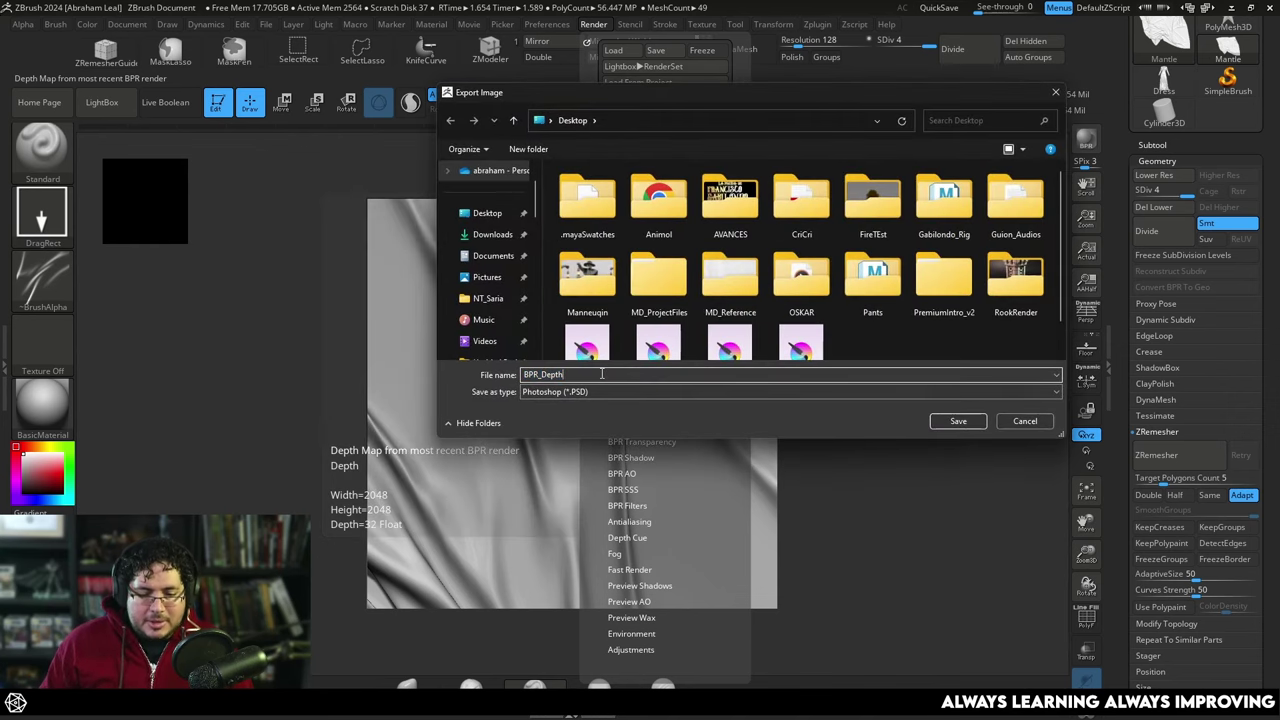
pyautogui.press('Return')
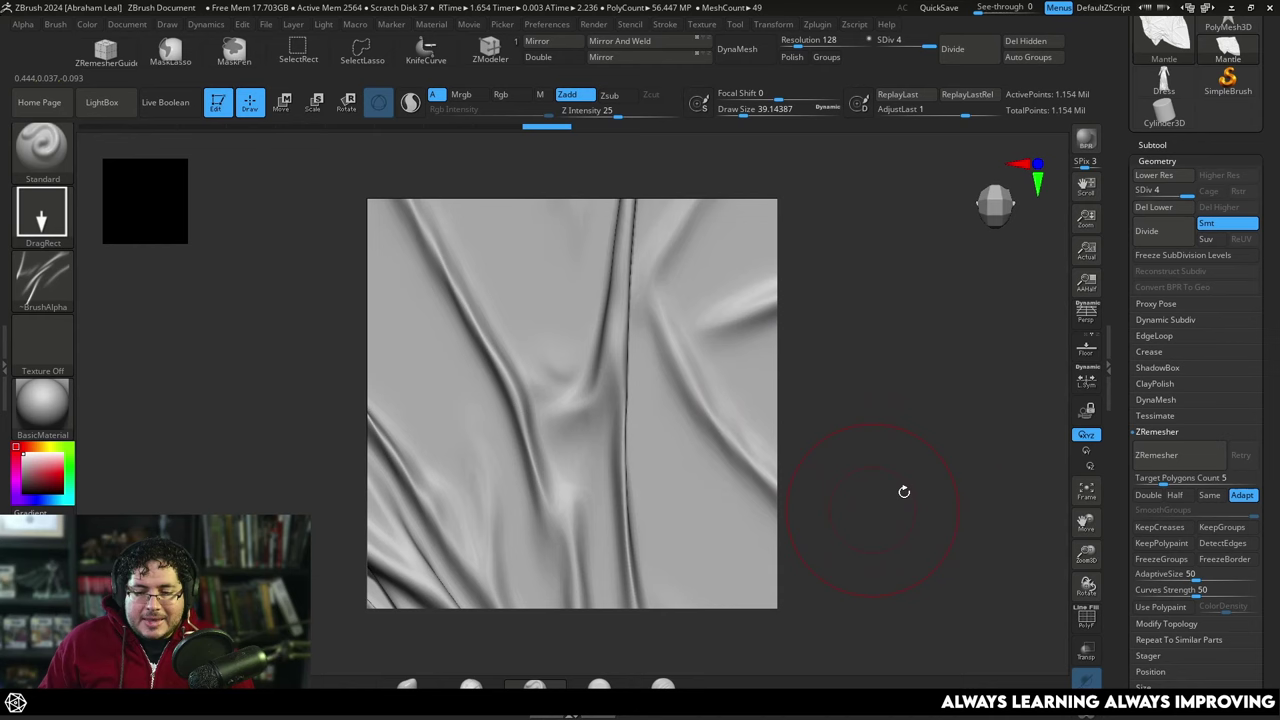
pyautogui.click(1088, 257)
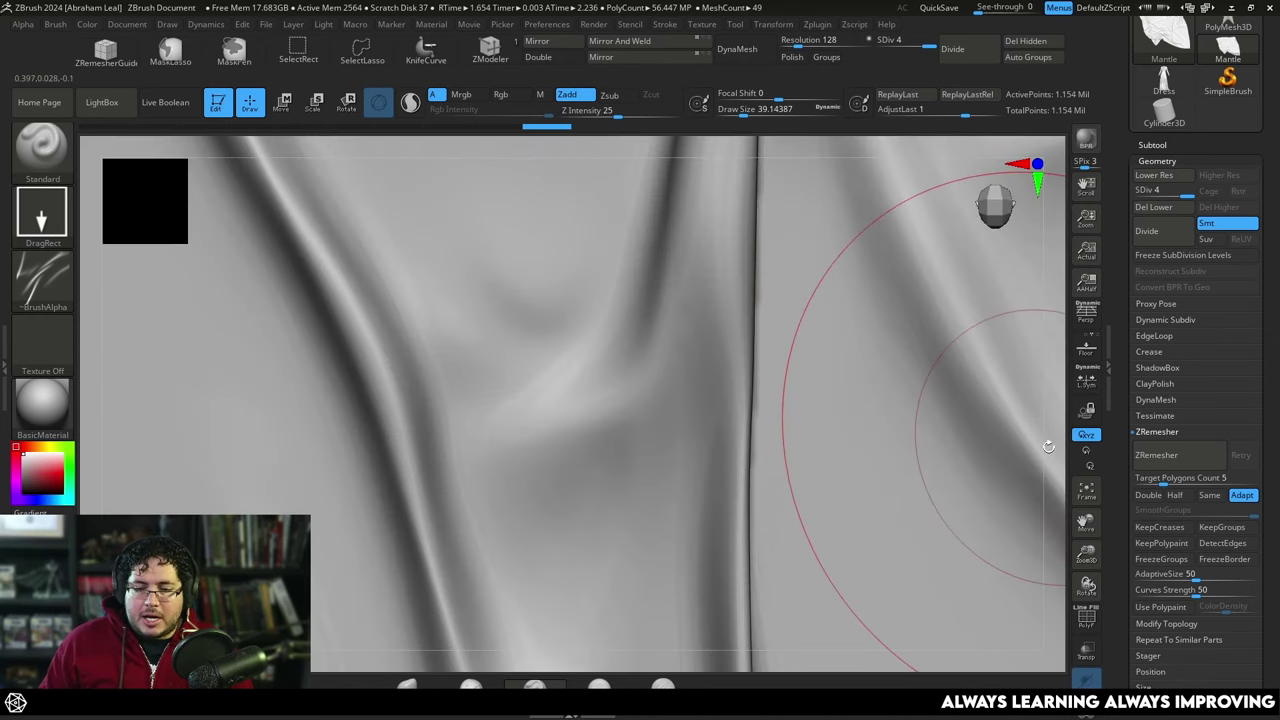
# Reframe the whole cloth and switch the active tool to the Dress model
pyautogui.keyDown('alt'); pyautogui.moveTo(1050, 446); pyautogui.dragTo(986, 238); pyautogui.keyUp('alt')
pyautogui.moveTo(615, 413)
pyautogui.keyDown('alt'); pyautogui.mouseDown()
pyautogui.moveTo(734, 311)
pyautogui.moveTo(797, 411)
pyautogui.mouseUp(); pyautogui.keyUp('alt')
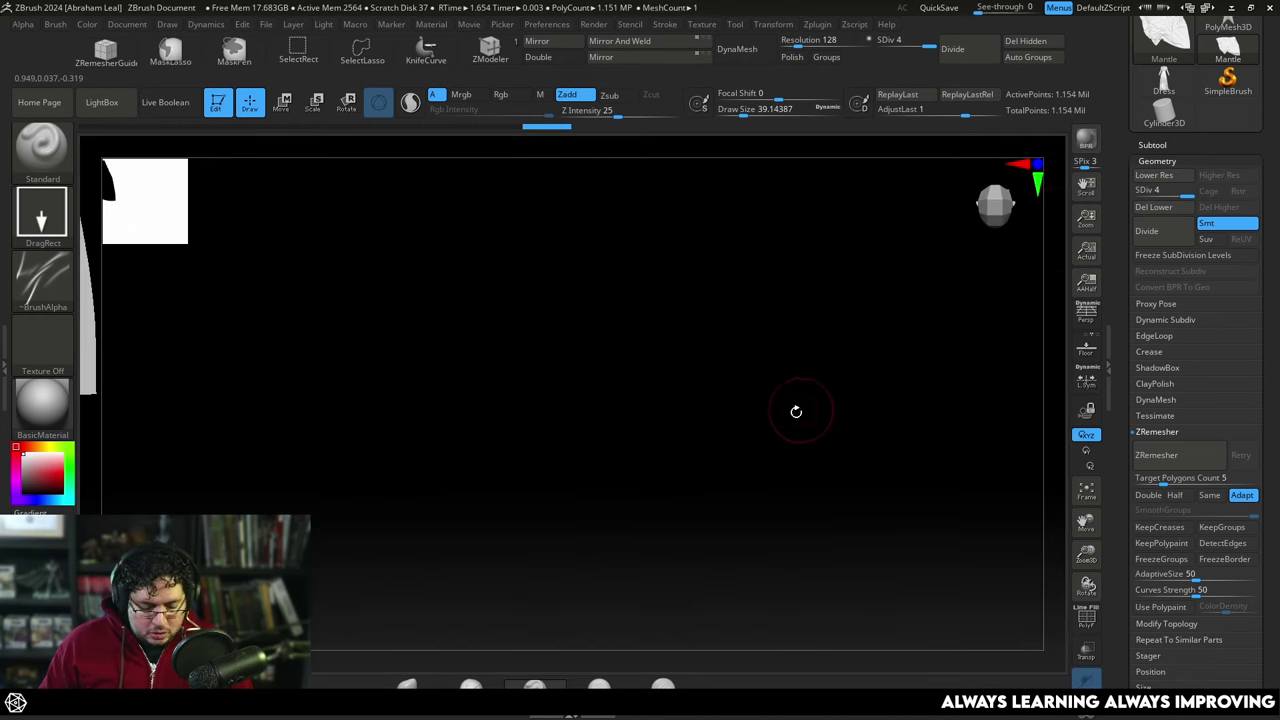
pyautogui.press('f')
pyautogui.press('f')
pyautogui.moveTo(1268, 132); pyautogui.dragTo(1268, 310)
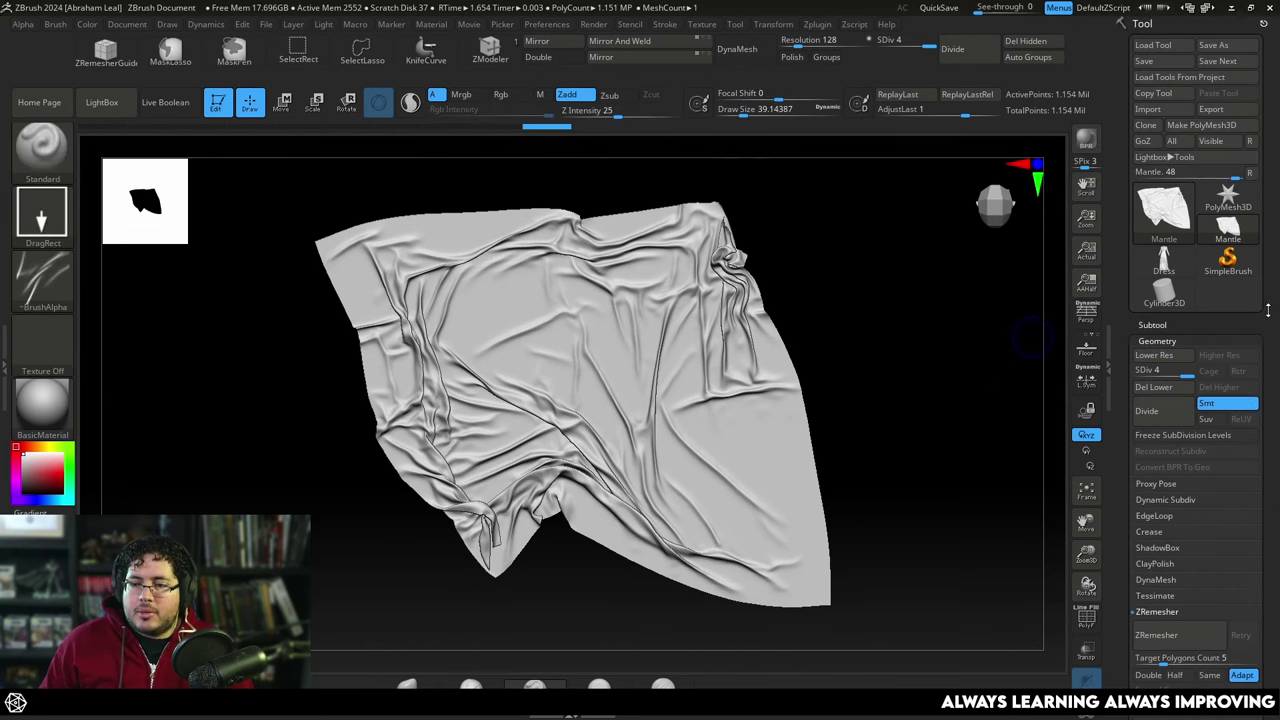
pyautogui.click(1174, 263)
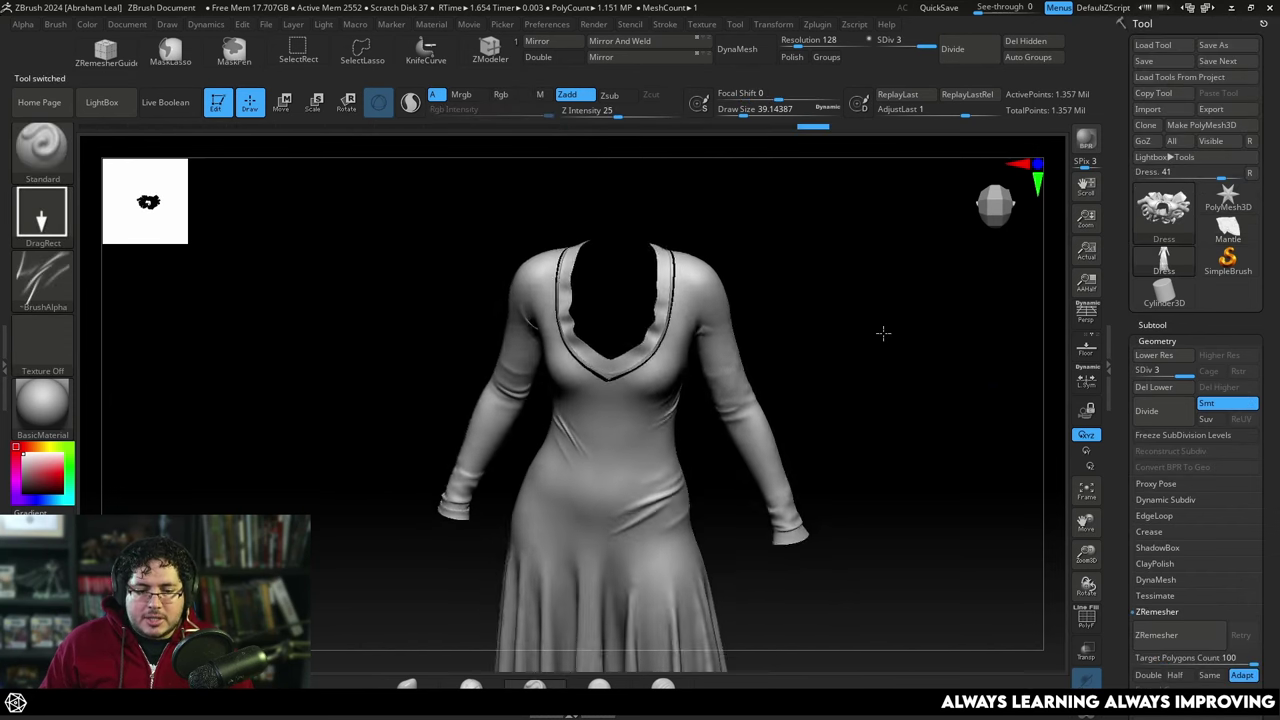
# Undo the wrinkles stamped earlier on the dress's waist
pyautogui.moveTo(892, 500)
pyautogui.keyDown('alt'); pyautogui.mouseDown()
pyautogui.moveTo(820, 469)
pyautogui.moveTo(862, 468)
pyautogui.mouseUp(); pyautogui.keyUp('alt')
pyautogui.hotkey('ctrl', 'z')
pyautogui.hotkey('ctrl', 'z')
pyautogui.hotkey('ctrl', 'z')
pyautogui.hotkey('ctrl', 'z')
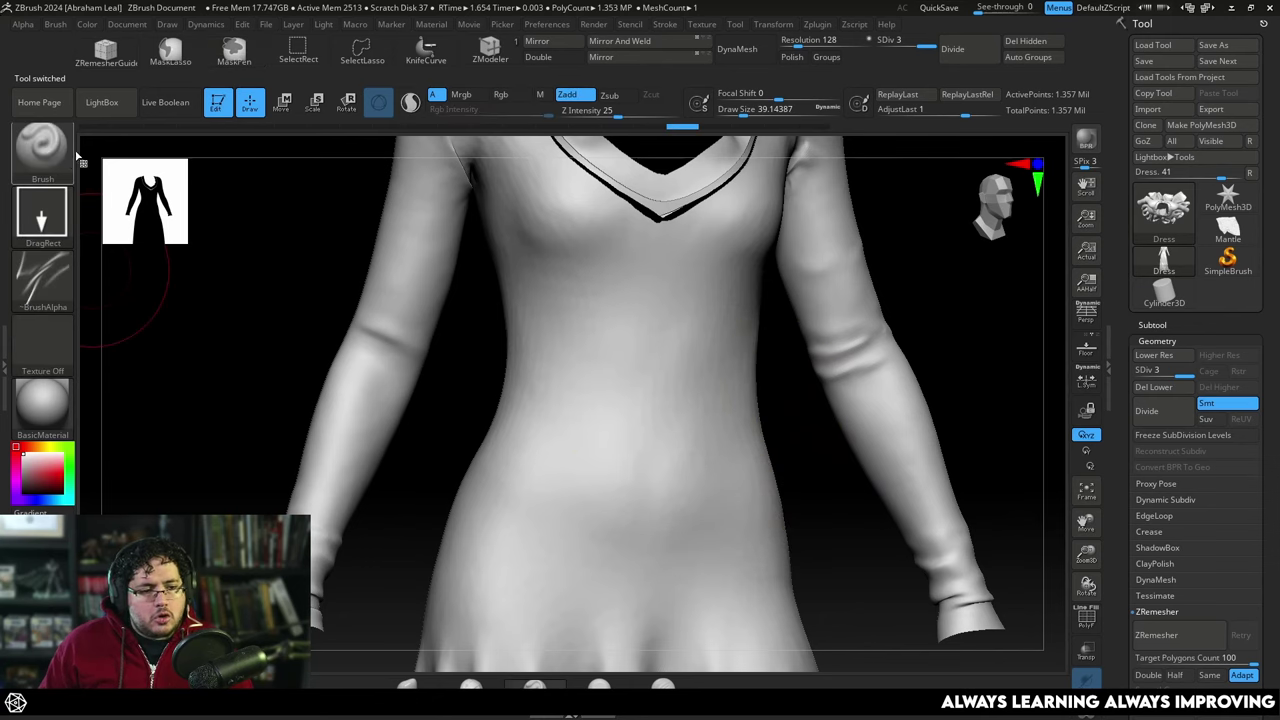
# Import the BPR_Depth3 image from the Desktop as the Standard brush's alpha
pyautogui.click(42, 278)
pyautogui.click(117, 541)
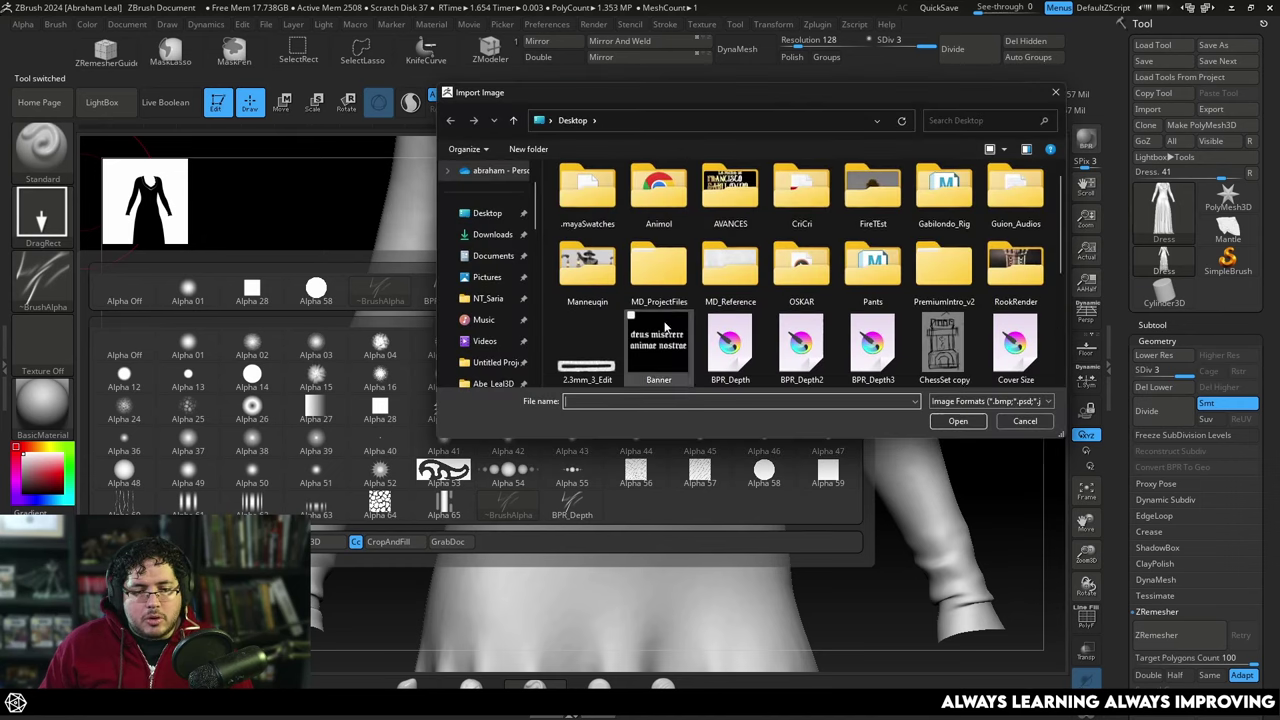
pyautogui.scroll(-1, 680, 322)
pyautogui.scroll(-1, 672, 242)
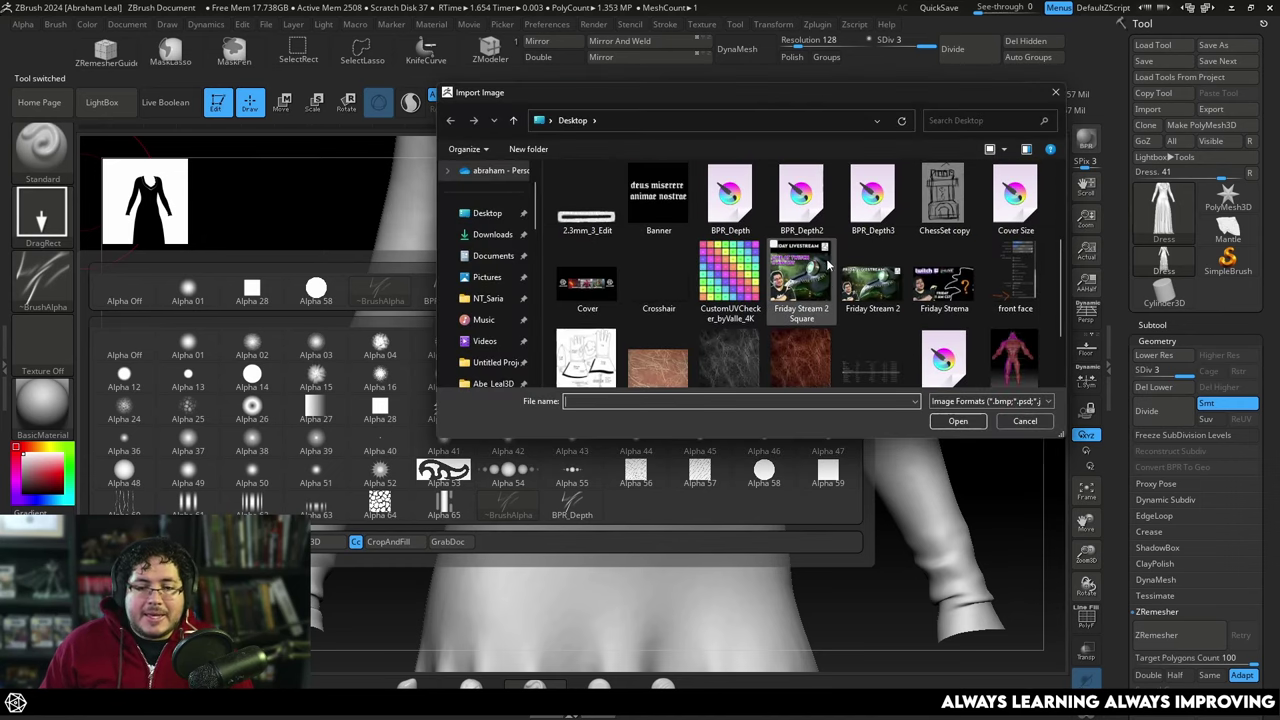
pyautogui.click(870, 207)
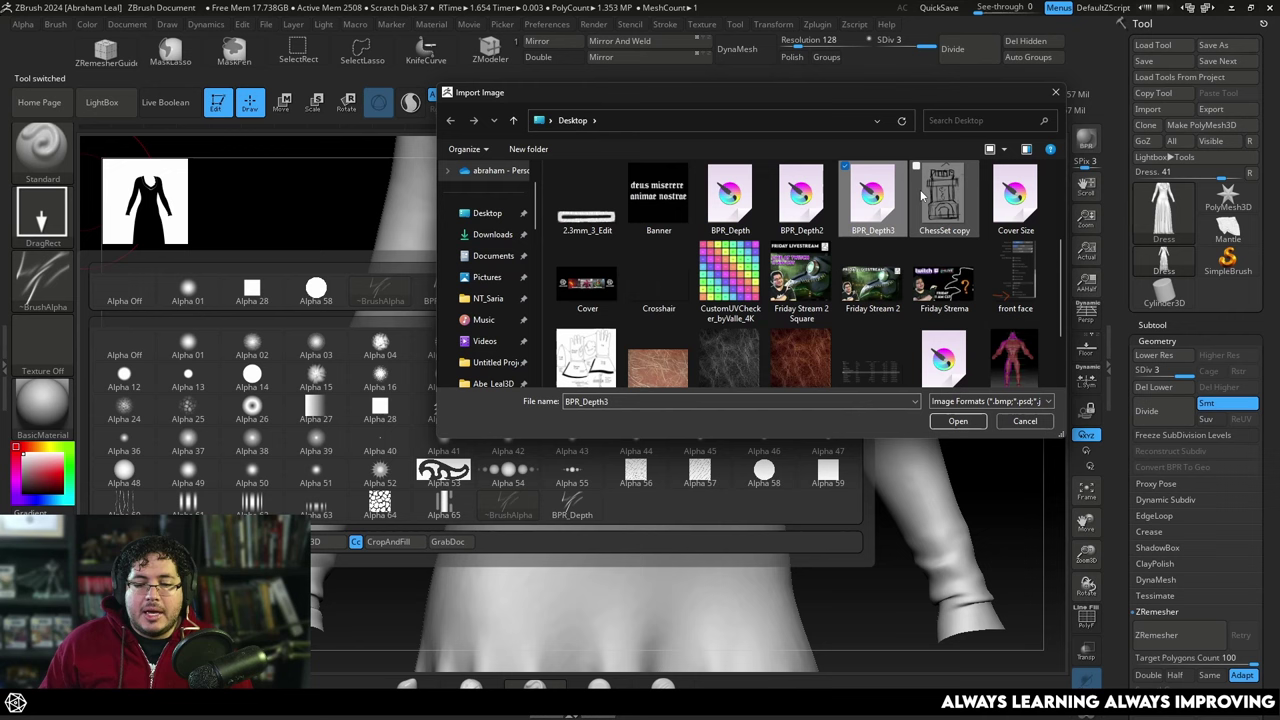
pyautogui.click(957, 421)
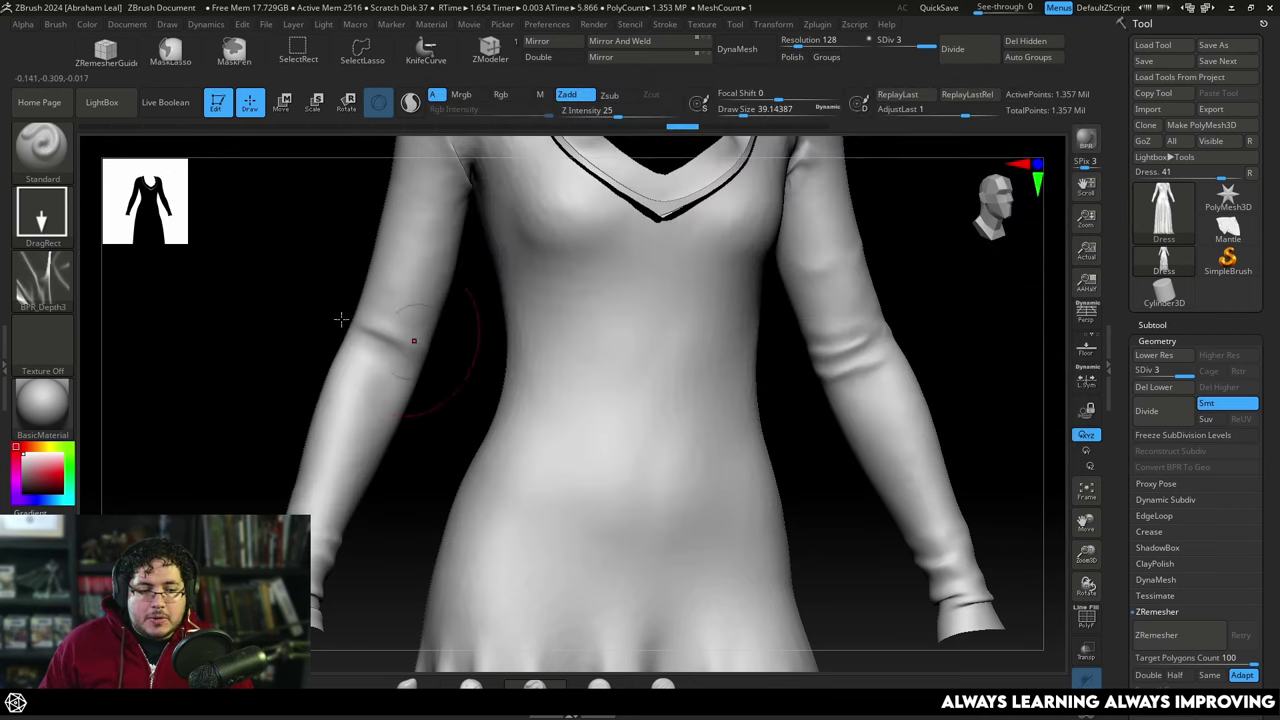
# Stamp BPR_Depth3 wrinkles on both sides of the dress's waist and smooth them into the fabric
pyautogui.moveTo(548, 391)
pyautogui.mouseDown()
pyautogui.moveTo(569, 394)
pyautogui.moveTo(640, 474)
pyautogui.mouseUp()
pyautogui.moveTo(787, 475); pyautogui.dragTo(830, 475)
pyautogui.moveTo(518, 402)
pyautogui.keyDown('shift'); pyautogui.mouseDown()
pyautogui.moveTo(498, 396)
pyautogui.moveTo(543, 414)
pyautogui.moveTo(586, 480)
pyautogui.moveTo(531, 451)
pyautogui.mouseUp(); pyautogui.keyUp('shift')
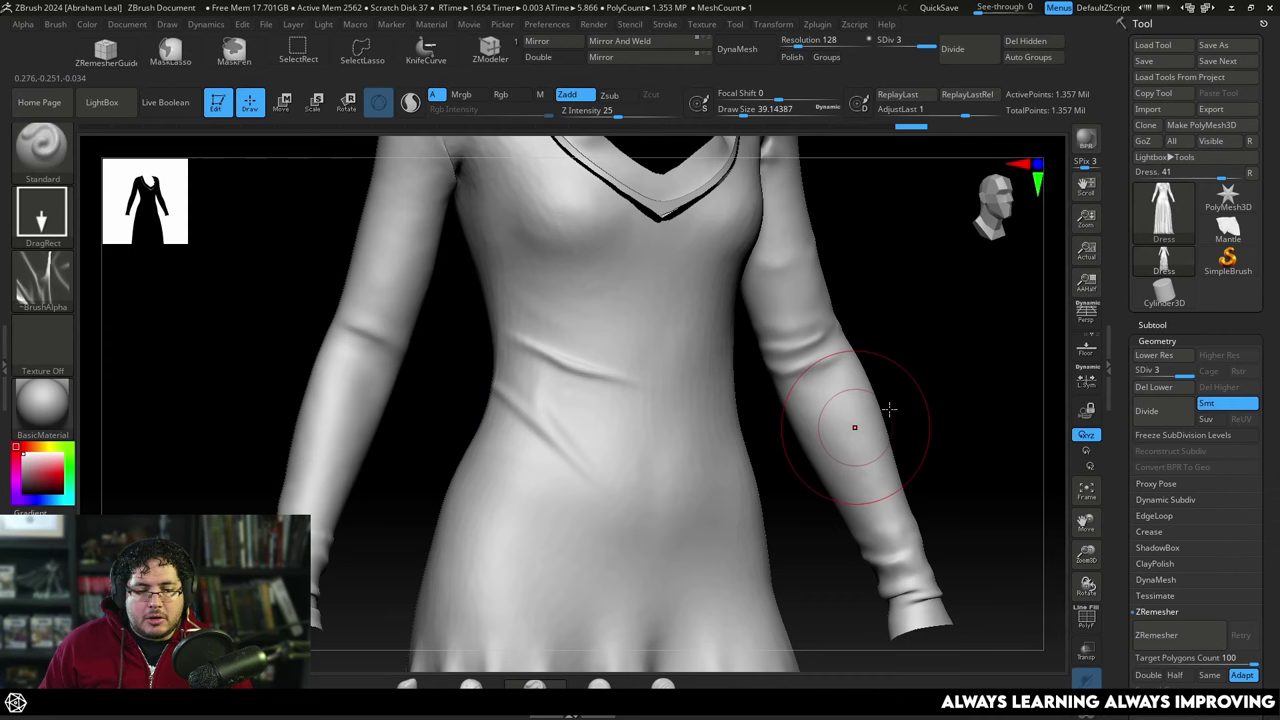
pyautogui.moveTo(889, 409); pyautogui.dragTo(880, 331)
pyautogui.press('shift')
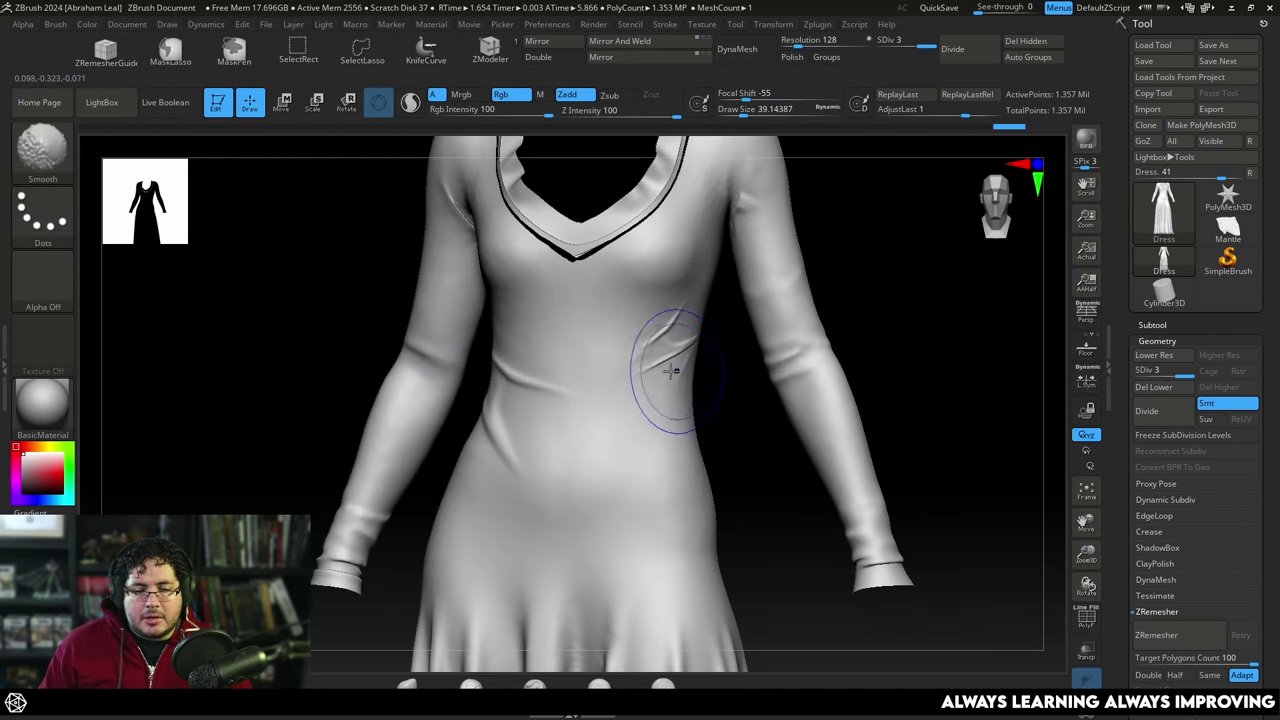
# Stamp a BPR_Depth3 wrinkle on the dress's hip and soften it with the Smooth brush
pyautogui.keyDown('alt'); pyautogui.moveTo(714, 356); pyautogui.dragTo(780, 285); pyautogui.keyUp('alt')
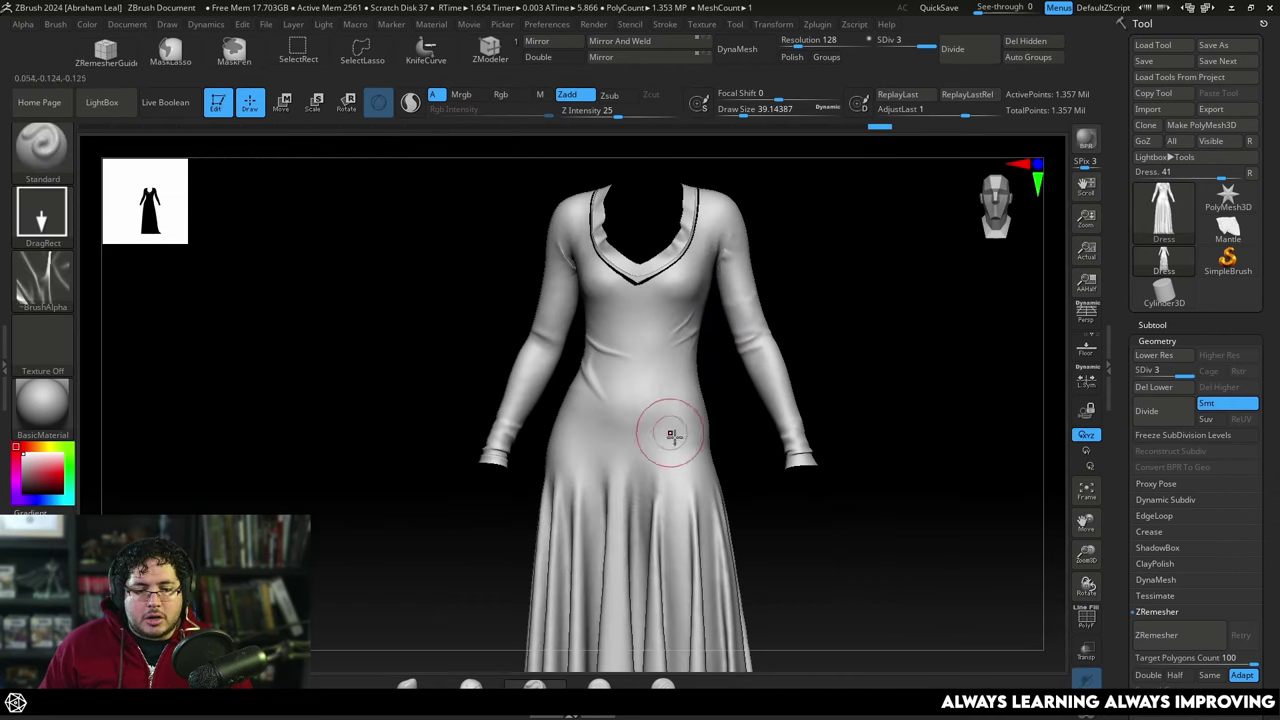
pyautogui.press('shift')
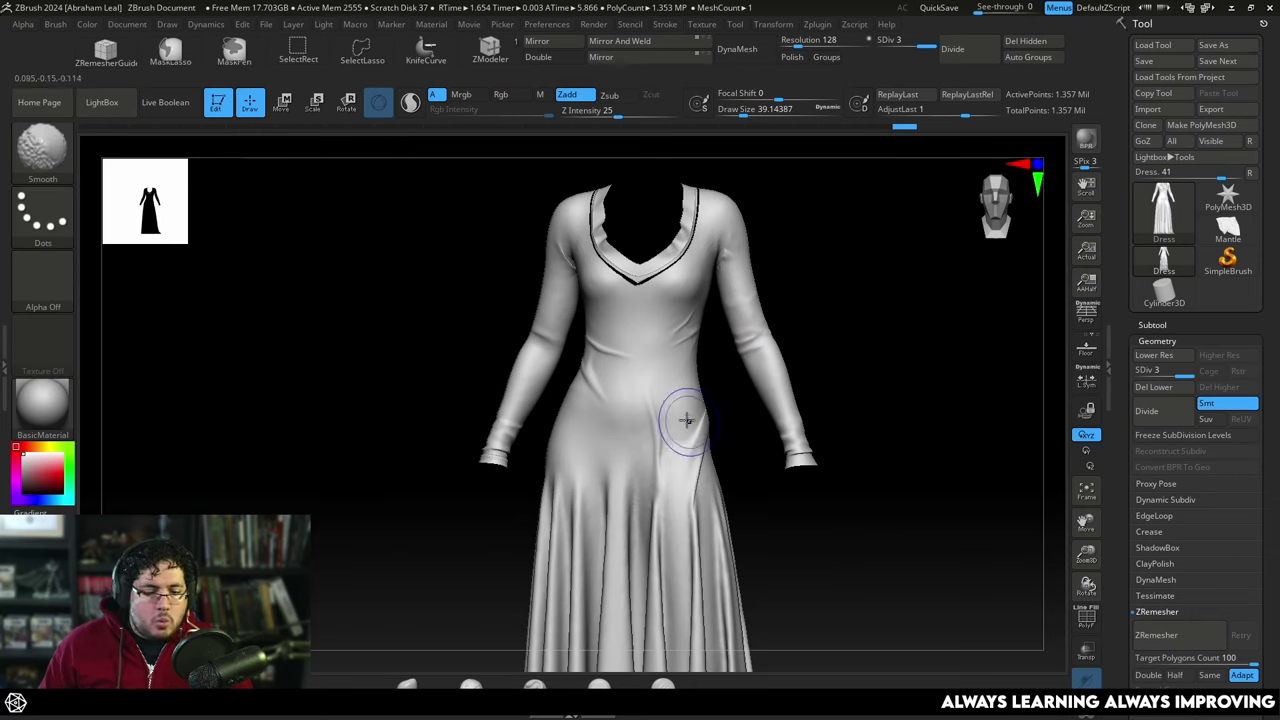
pyautogui.moveTo(736, 509)
pyautogui.mouseDown()
pyautogui.moveTo(786, 525)
pyautogui.moveTo(857, 494)
pyautogui.moveTo(861, 476)
pyautogui.mouseUp()
pyautogui.press('ctrl')
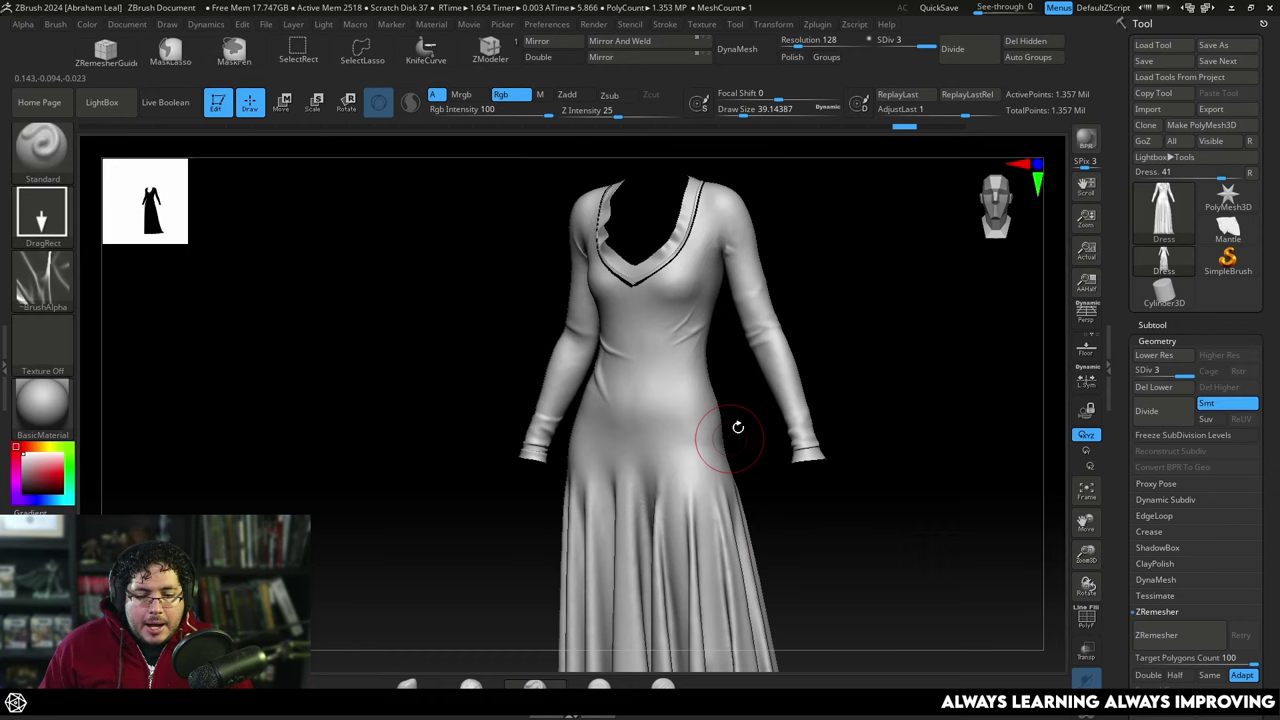
# Switch back to the Mantle cloth, view it from above and turn off symmetry
pyautogui.click(1230, 232)
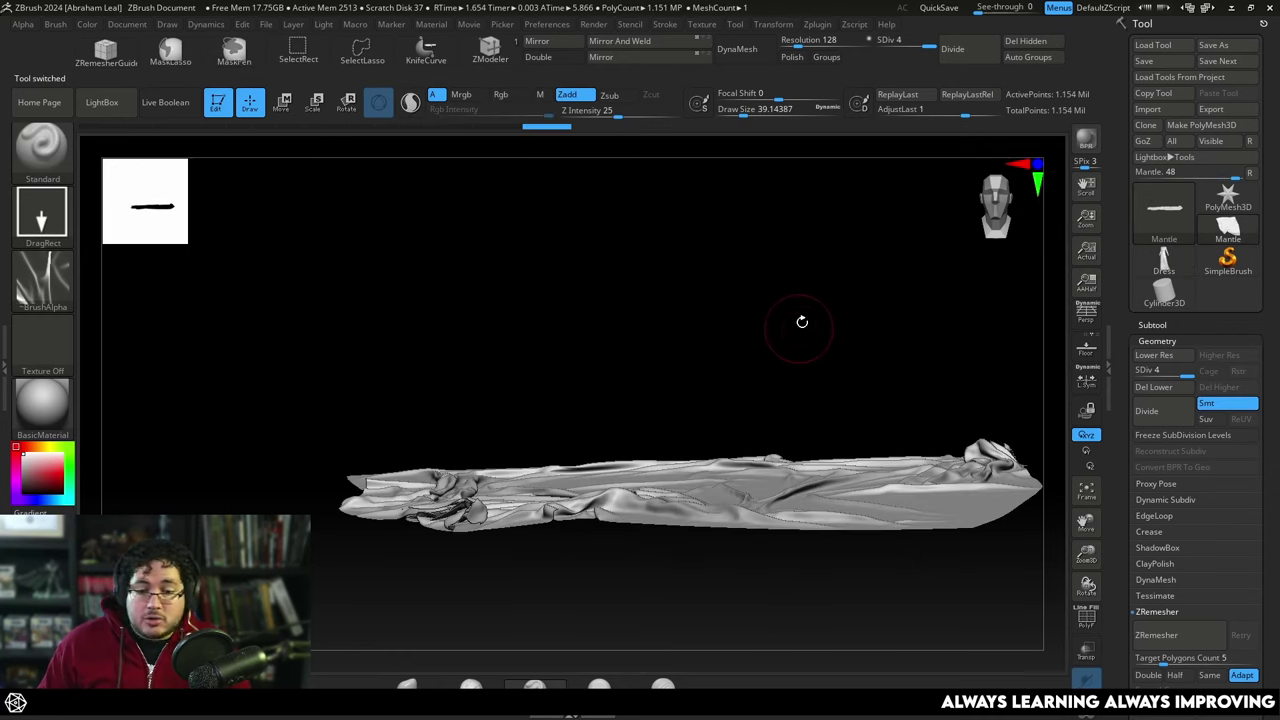
pyautogui.moveTo(801, 321); pyautogui.dragTo(820, 436)
pyautogui.keyDown('alt'); pyautogui.moveTo(1028, 362); pyautogui.dragTo(930, 425); pyautogui.keyUp('alt')
pyautogui.press('x')
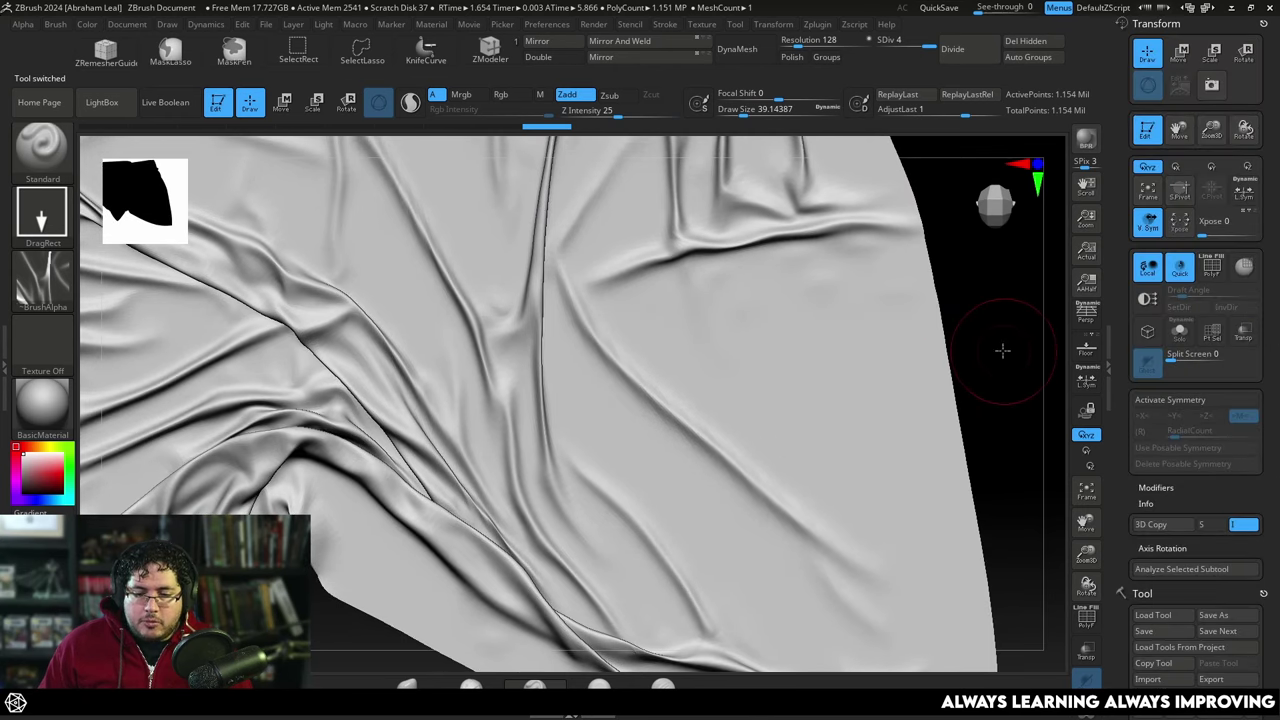
# Shrink the document view to show the whole square canvas and fill it with the cloth's diagonal folds
pyautogui.keyDown('alt'); pyautogui.moveTo(1003, 351); pyautogui.dragTo(932, 422); pyautogui.keyUp('alt')
pyautogui.moveTo(1082, 212); pyautogui.dragTo(1014, 124)
pyautogui.moveTo(945, 400)
pyautogui.keyDown('alt'); pyautogui.mouseDown()
pyautogui.moveTo(932, 460)
pyautogui.moveTo(786, 306)
pyautogui.moveTo(849, 377)
pyautogui.moveTo(841, 240)
pyautogui.moveTo(874, 371)
pyautogui.moveTo(851, 400)
pyautogui.moveTo(903, 554)
pyautogui.moveTo(1015, 574)
pyautogui.moveTo(963, 477)
pyautogui.moveTo(700, 449)
pyautogui.moveTo(886, 531)
pyautogui.moveTo(757, 329)
pyautogui.moveTo(754, 371)
pyautogui.moveTo(876, 450)
pyautogui.moveTo(889, 483)
pyautogui.moveTo(743, 351)
pyautogui.moveTo(686, 263)
pyautogui.mouseUp(); pyautogui.keyUp('alt')
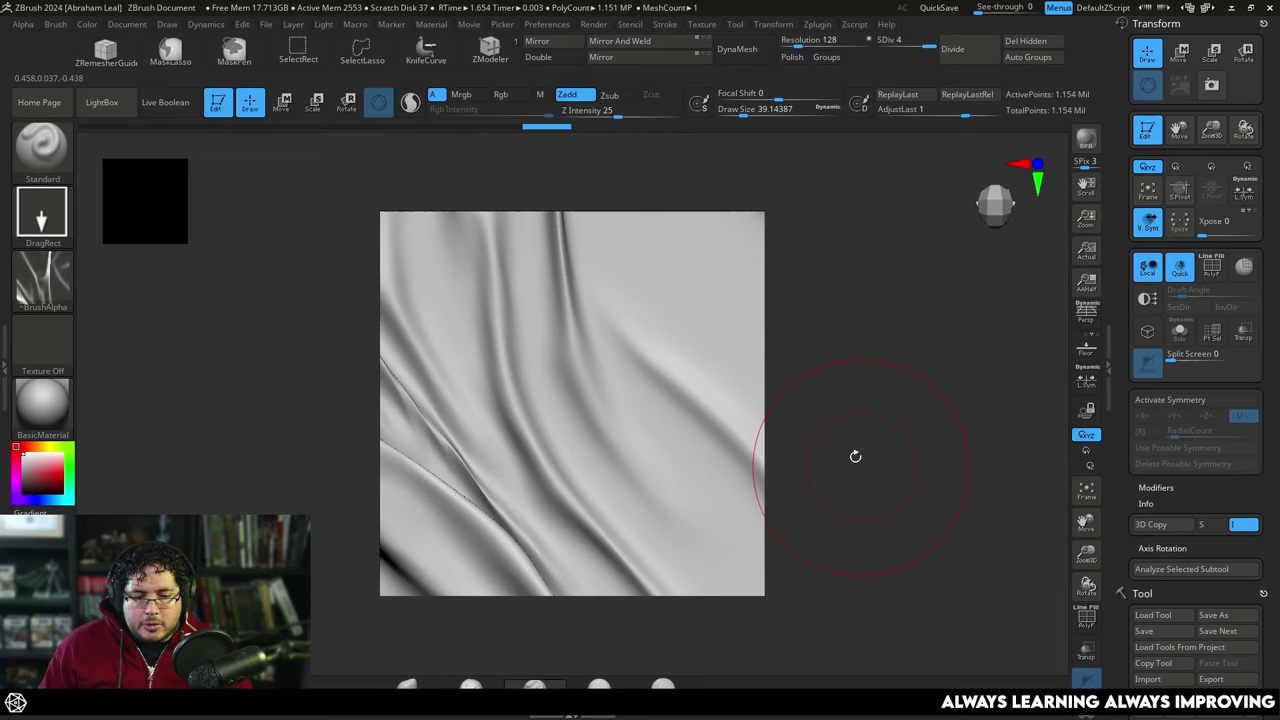
pyautogui.moveTo(855, 456); pyautogui.dragTo(873, 435)
# Smooth the crossing folds at the canvas's lower left on subdivision level 1, and raise the cloth to level 2
pyautogui.press('shift')
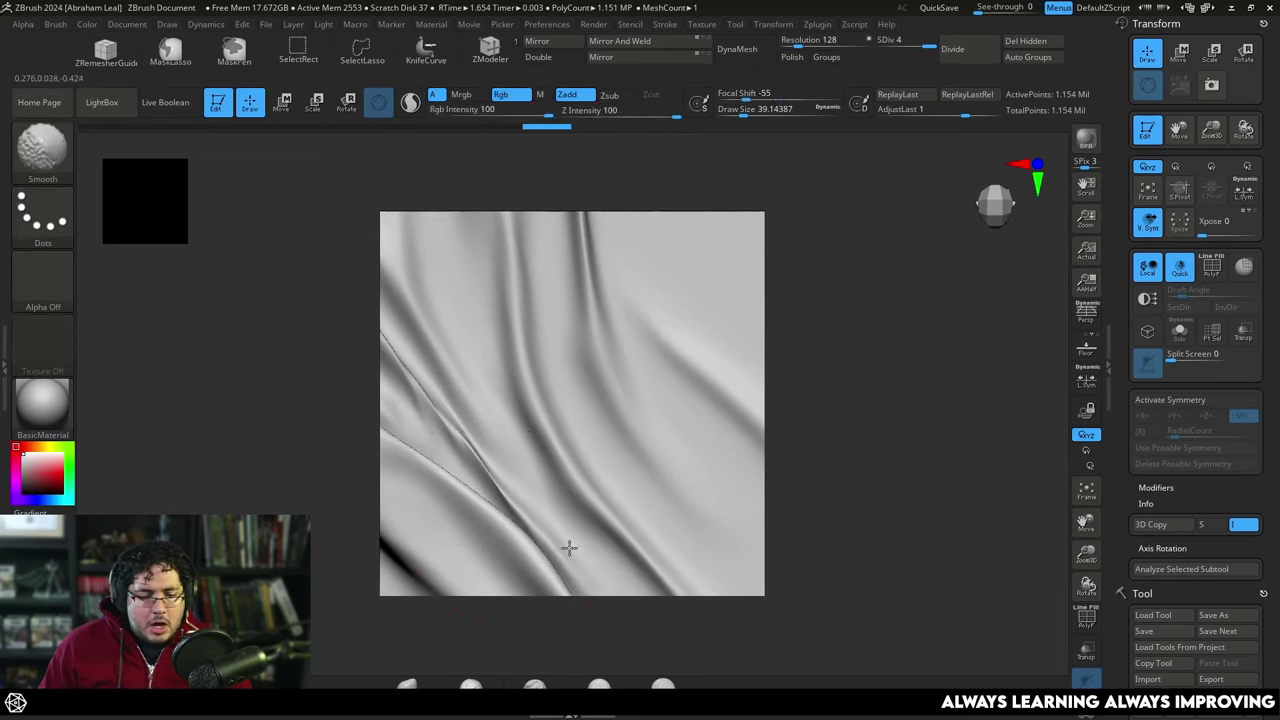
pyautogui.hotkey('shift', 'd')
pyautogui.hotkey('shift', 'd')
pyautogui.hotkey('shift', 'd')
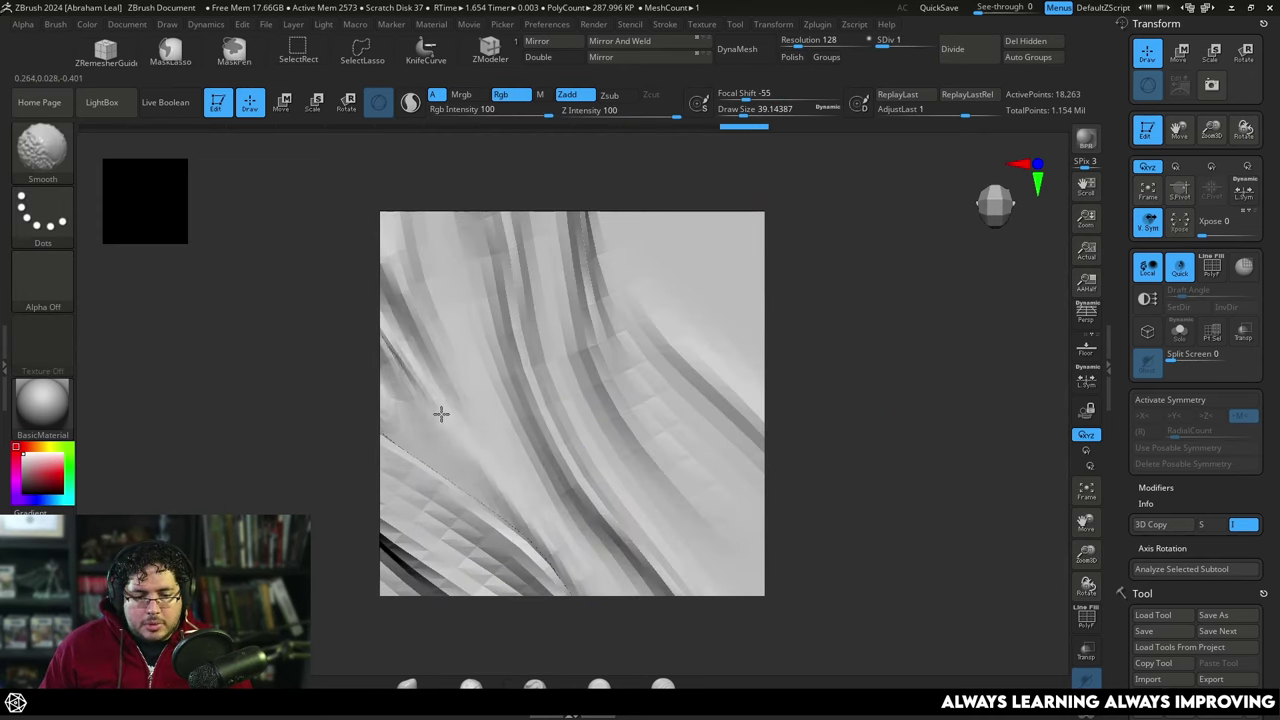
pyautogui.press('ctrl')
pyautogui.press('d')
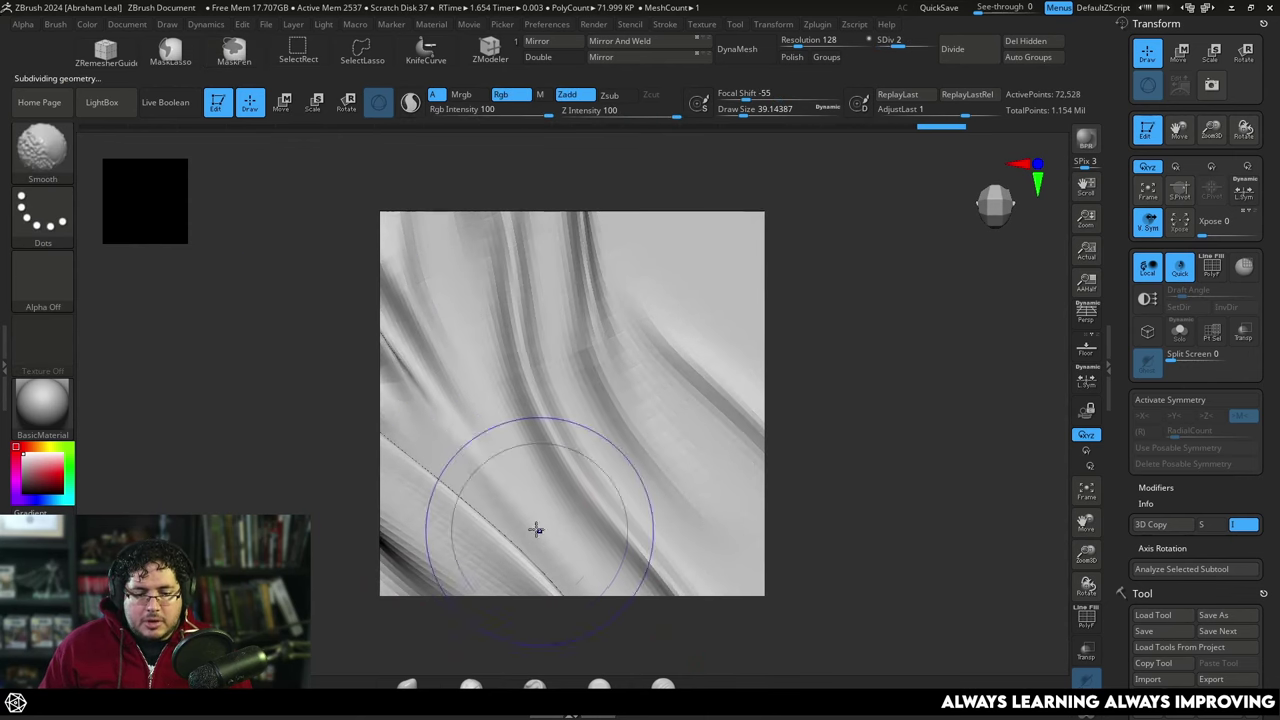
# Smooth away the remaining overlapping folds in the canvas's lower-left corner on subdivision level 2
pyautogui.moveTo(534, 529)
pyautogui.keyDown('shift'); pyautogui.mouseDown()
pyautogui.moveTo(503, 569)
pyautogui.moveTo(495, 540)
pyautogui.mouseUp(); pyautogui.keyUp('shift')
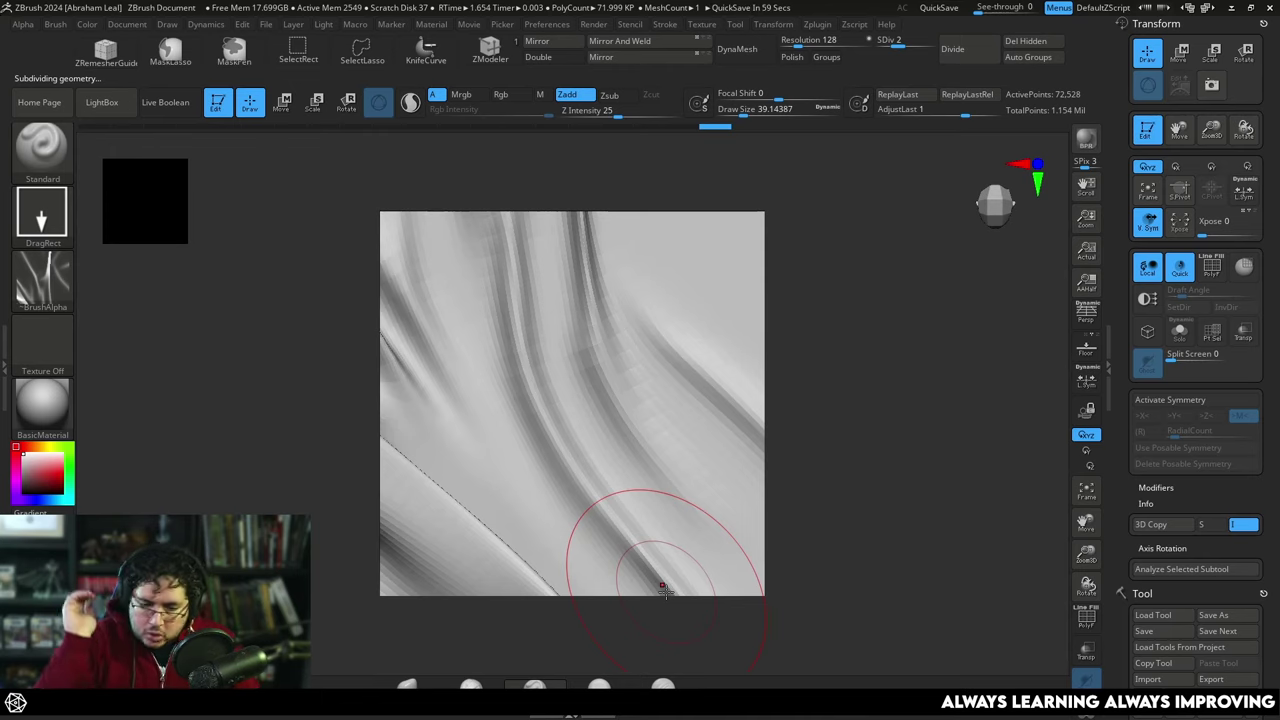
pyautogui.press('shift')
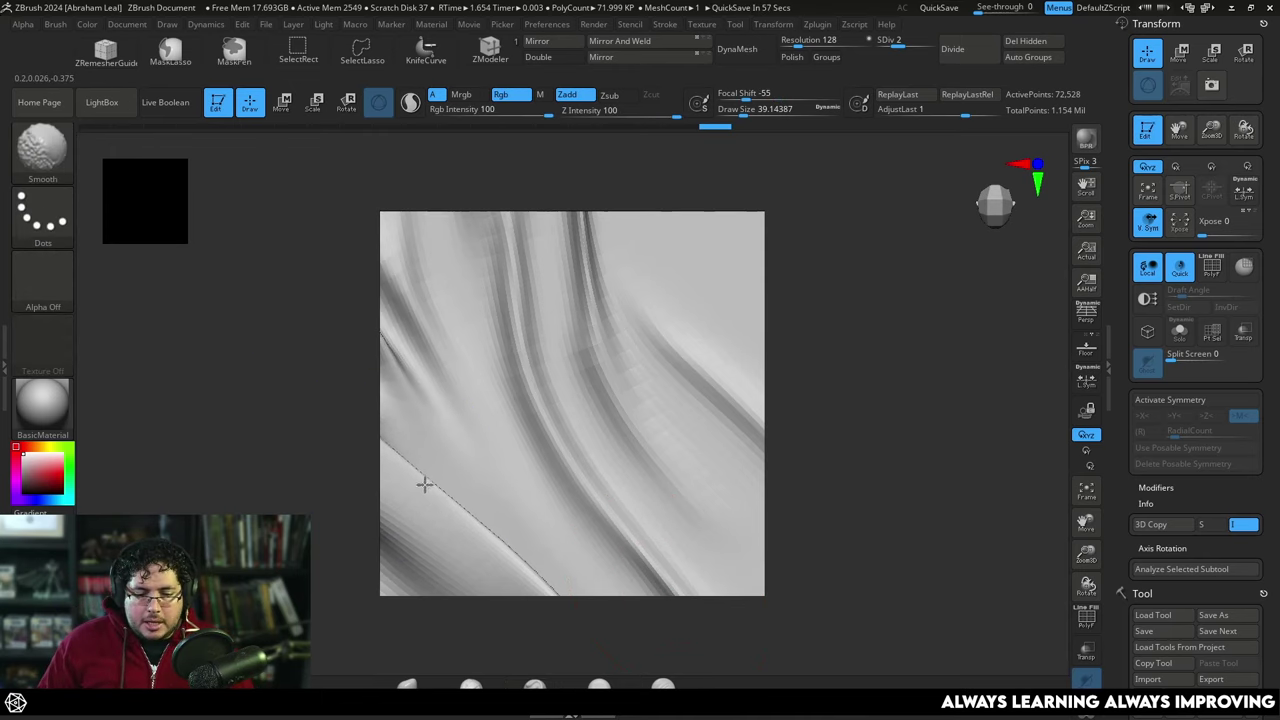
pyautogui.keyDown('shift'); pyautogui.moveTo(495, 560); pyautogui.dragTo(522, 588); pyautogui.keyUp('shift')
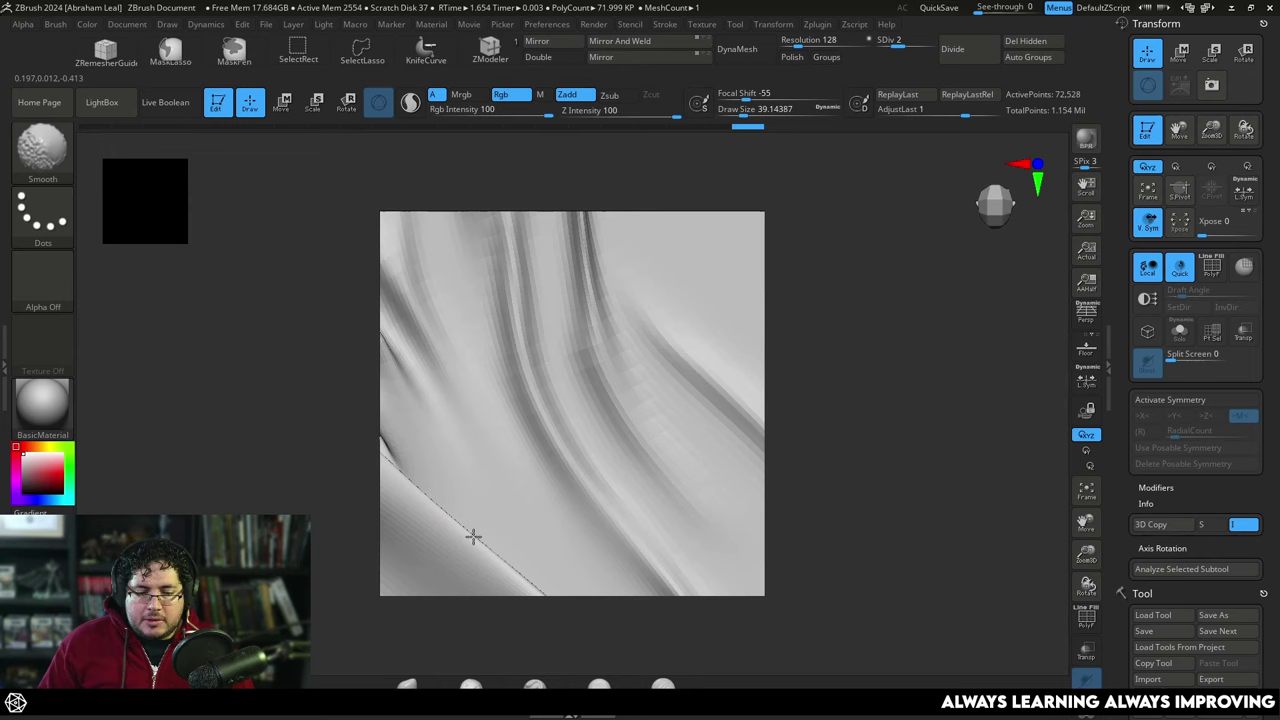
pyautogui.moveTo(473, 537)
pyautogui.keyDown('shift'); pyautogui.mouseDown()
pyautogui.moveTo(389, 471)
pyautogui.moveTo(436, 508)
pyautogui.mouseUp(); pyautogui.keyUp('shift')
# Adjust the framing of the folds, raise the cloth to subdivision level 4 and make a BPR render
pyautogui.keyDown('alt'); pyautogui.moveTo(926, 470); pyautogui.dragTo(928, 495); pyautogui.keyUp('alt')
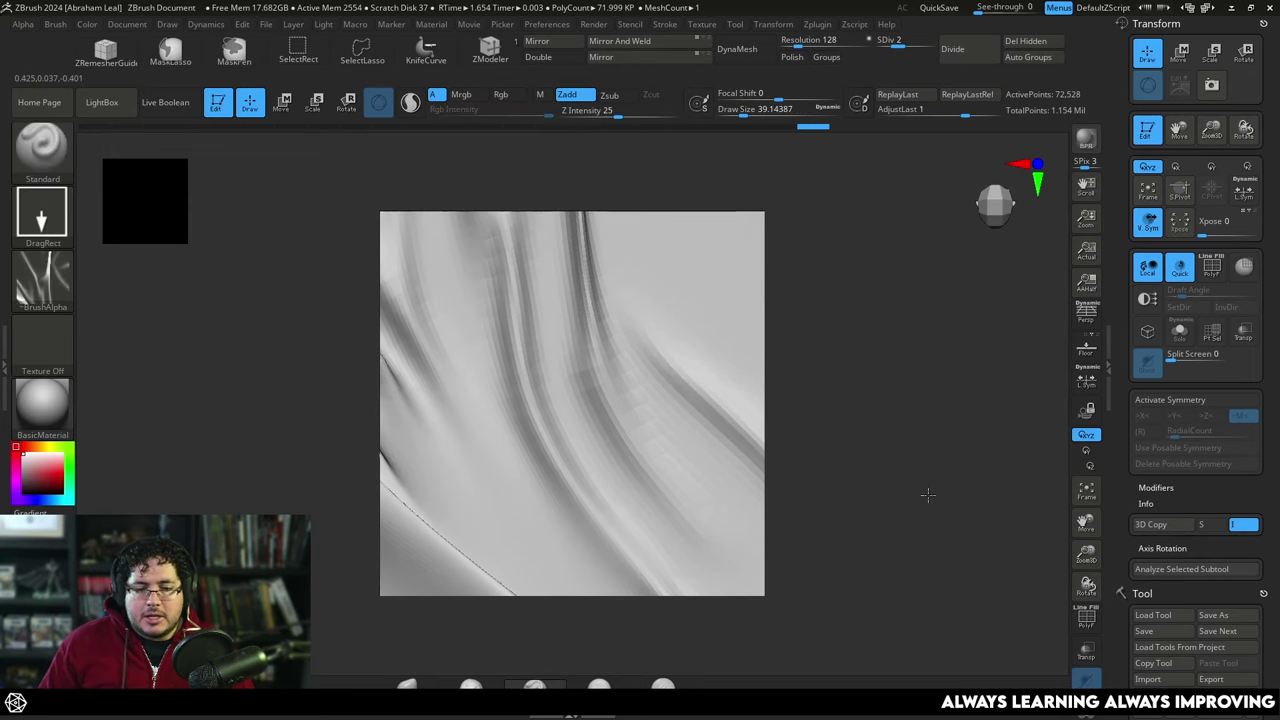
pyautogui.hotkey('ctrl', 'd')
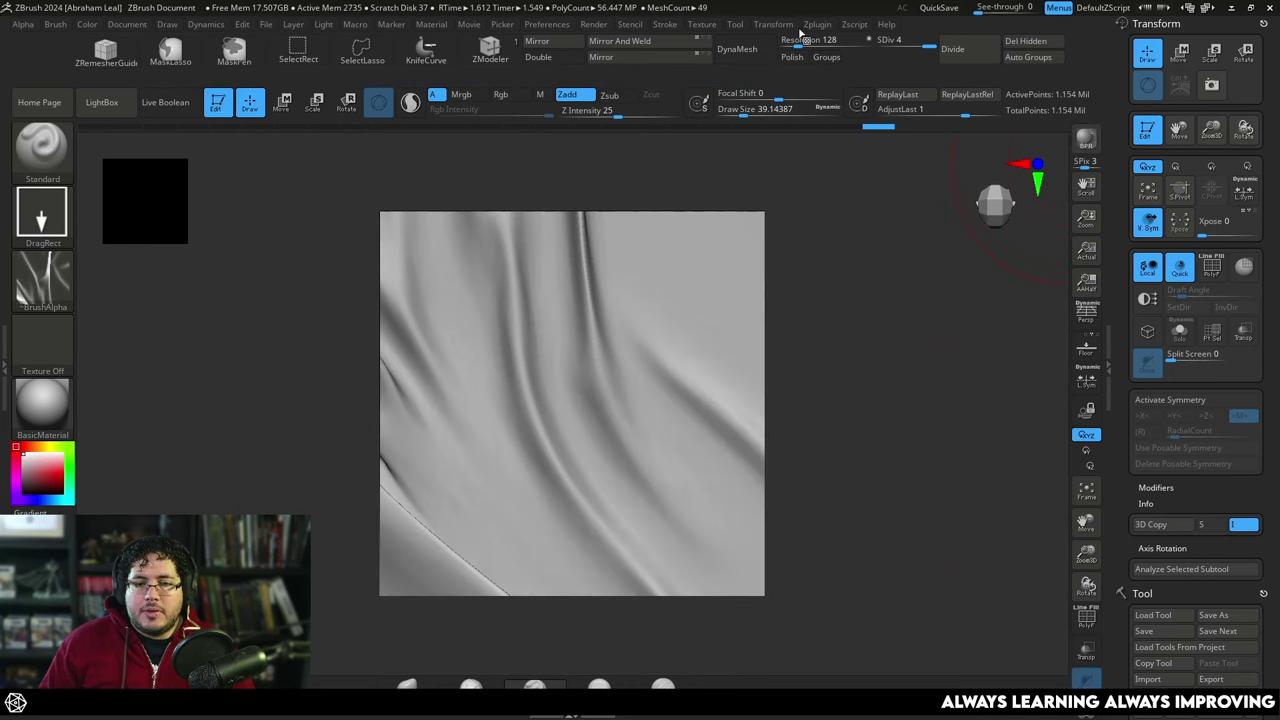
# Export the BPR render's Depth map to the Desktop as the Photoshop file BPR_Depth4
pyautogui.click(593, 24)
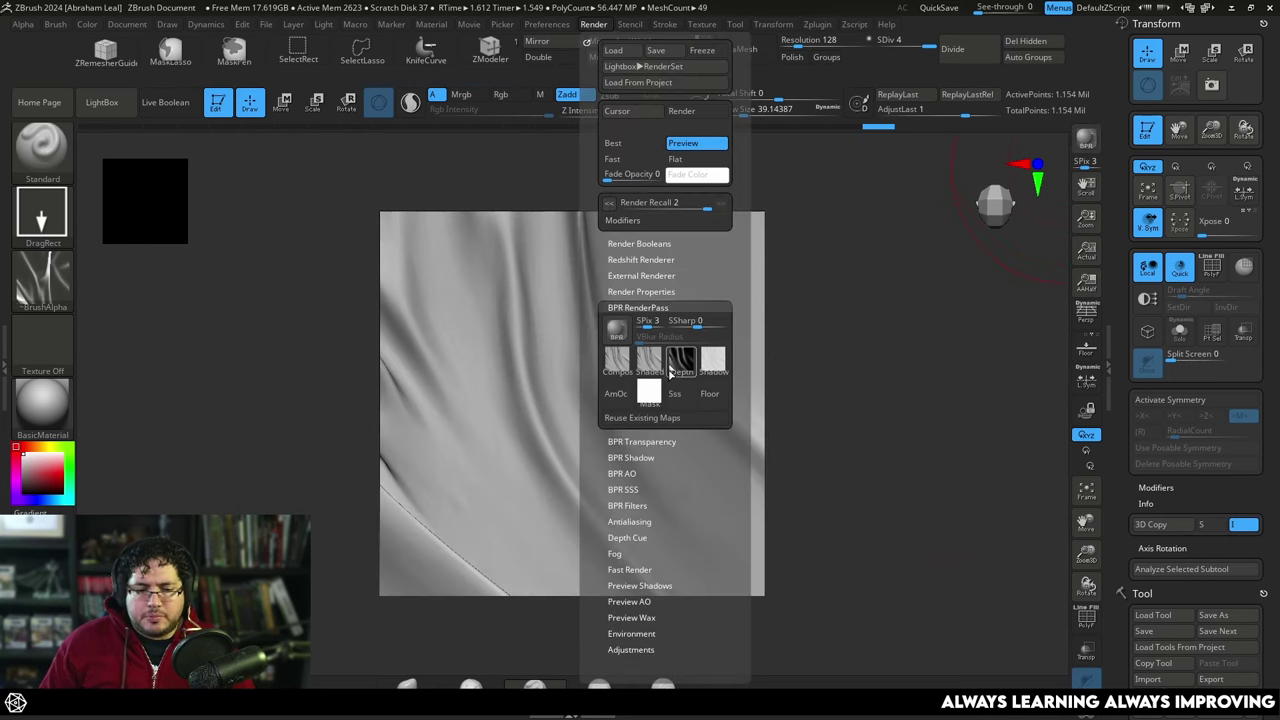
pyautogui.click(681, 364)
pyautogui.scroll(-1, 845, 295)
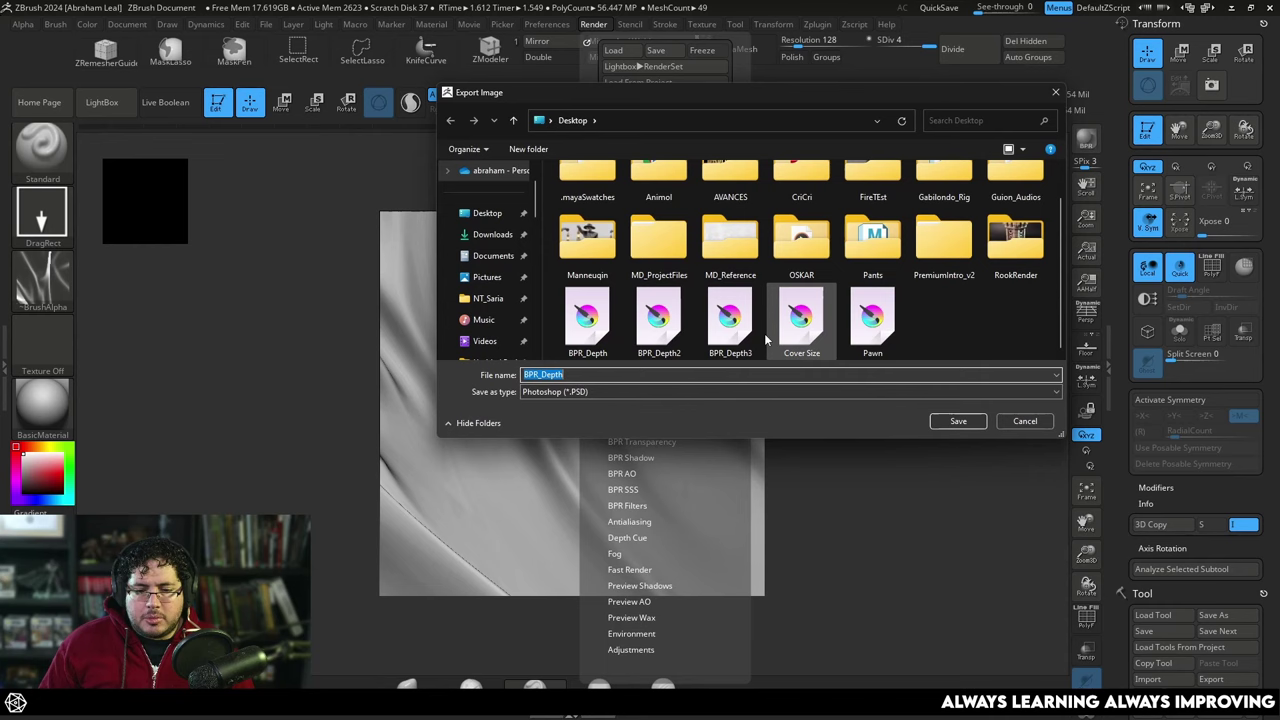
pyautogui.click(730, 322)
pyautogui.click(661, 378)
pyautogui.click(668, 375)
pyautogui.press('BackSpace')
pyautogui.write('4')
pyautogui.press('Return')
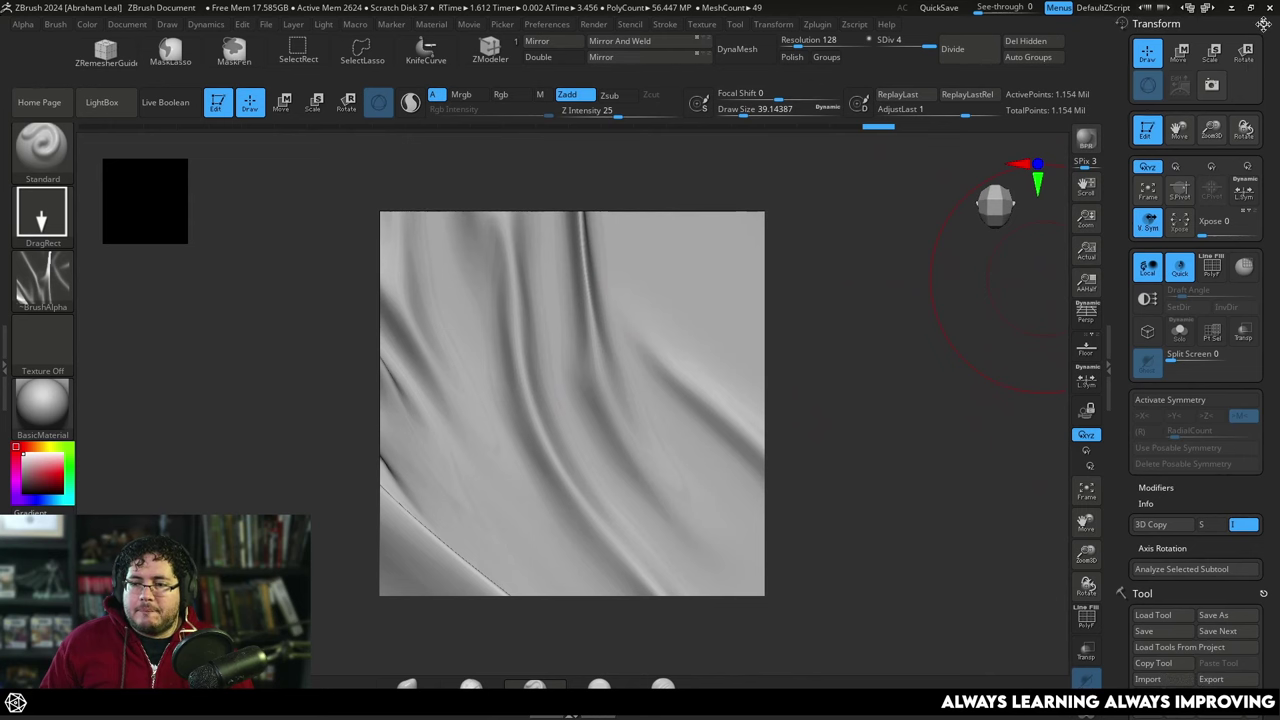
# Switch to the Dress model, view the document at actual size and frame the waist and hips from the front
pyautogui.click(1264, 24)
pyautogui.click(1180, 262)
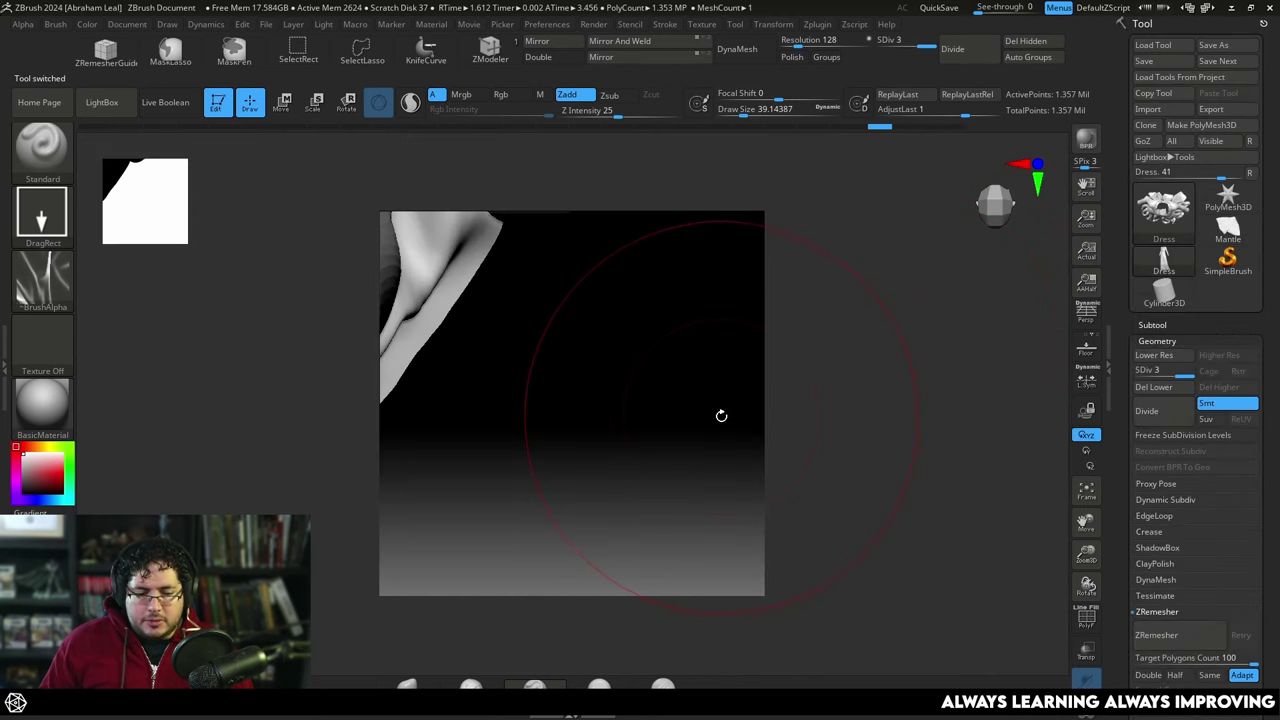
pyautogui.click(1091, 260)
pyautogui.press('f')
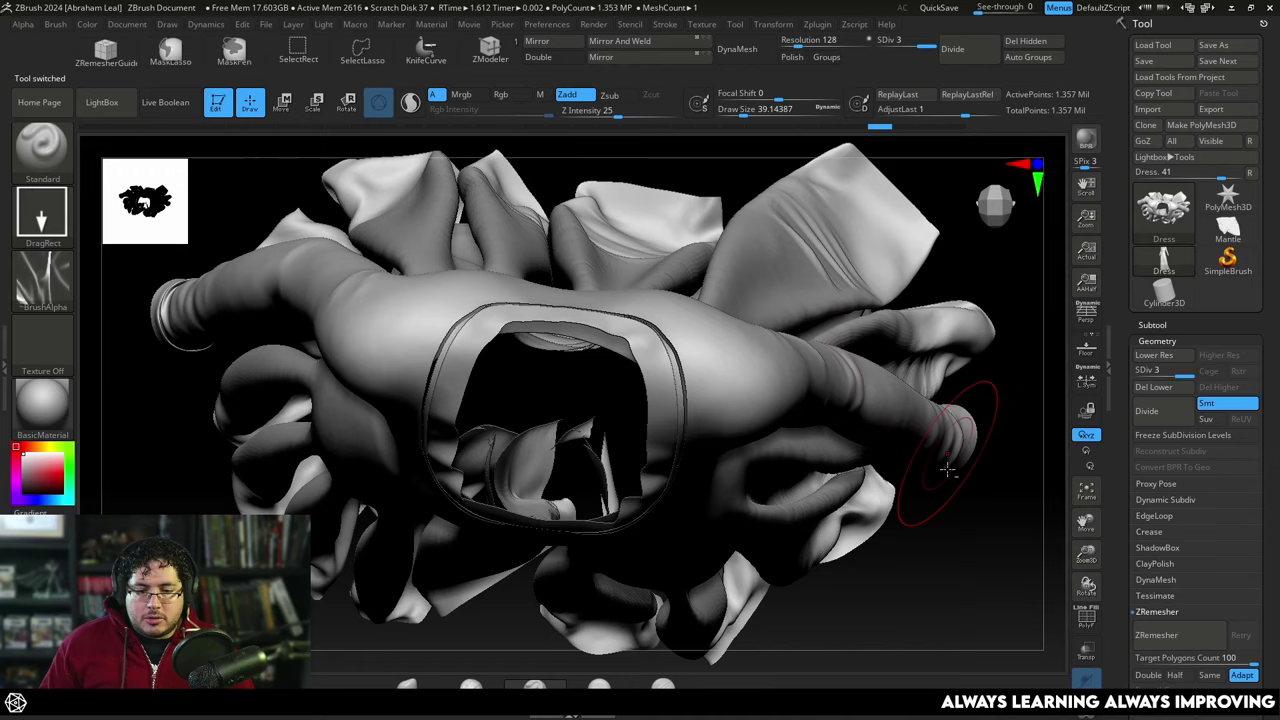
pyautogui.moveTo(972, 484)
pyautogui.mouseDown()
pyautogui.moveTo(977, 440)
pyautogui.moveTo(959, 480)
pyautogui.mouseUp()
pyautogui.keyDown('alt'); pyautogui.moveTo(925, 365); pyautogui.dragTo(934, 663); pyautogui.keyUp('alt')
# Reduce the draw size to about 21.6 and import BPR_Depth4 from the Desktop as the brush alpha
pyautogui.press('space')
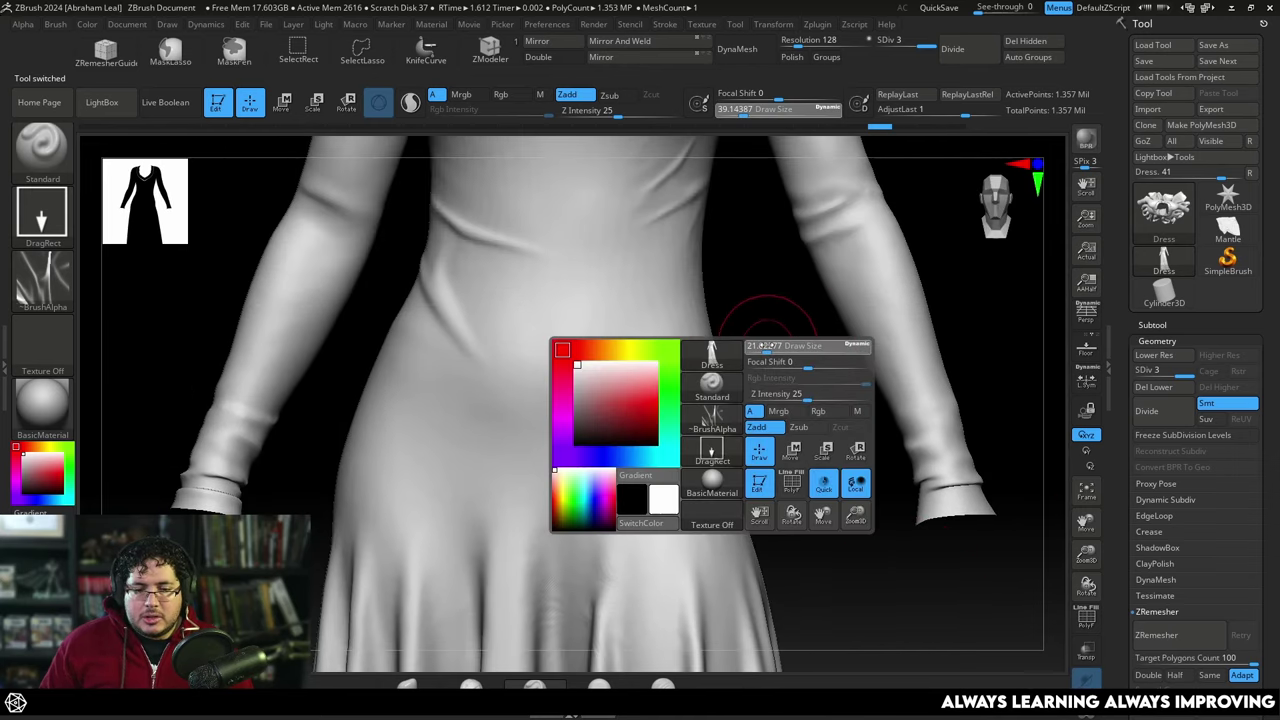
pyautogui.moveTo(767, 346); pyautogui.dragTo(759, 346)
pyautogui.click(47, 294)
pyautogui.click(44, 287)
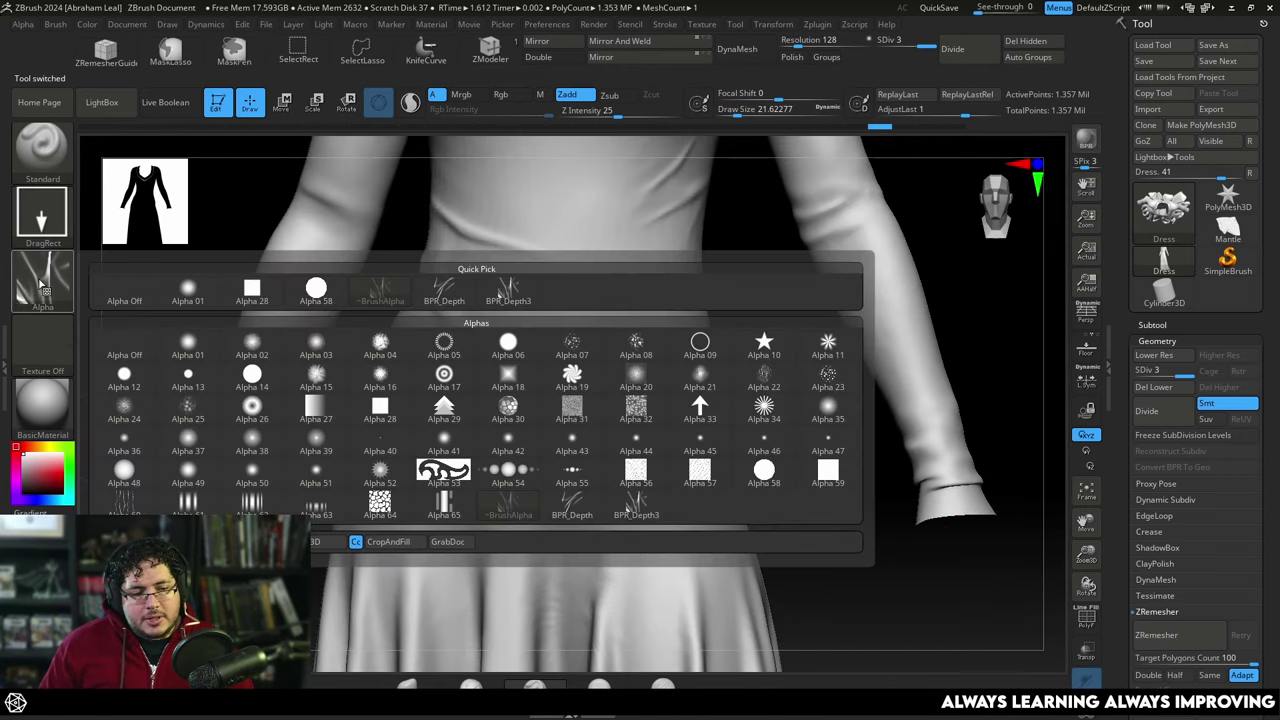
pyautogui.scroll(-1, 800, 300)
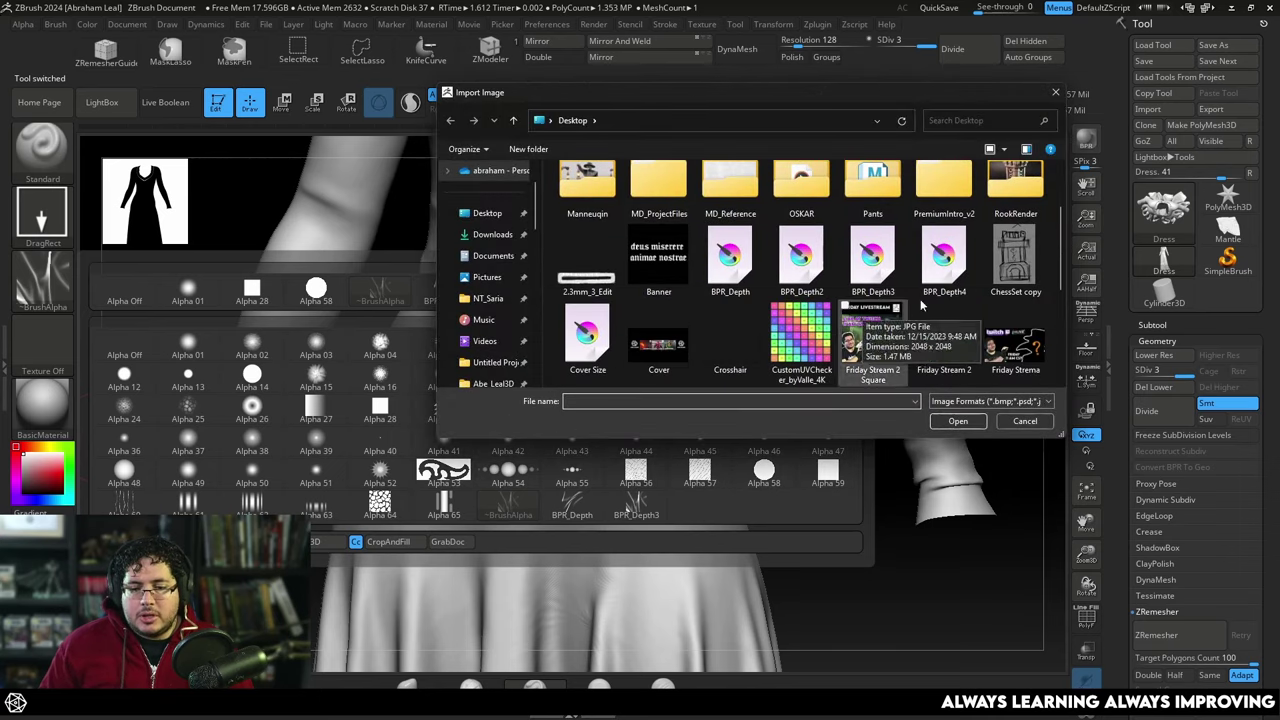
pyautogui.click(945, 256)
pyautogui.doubleClick(945, 256)
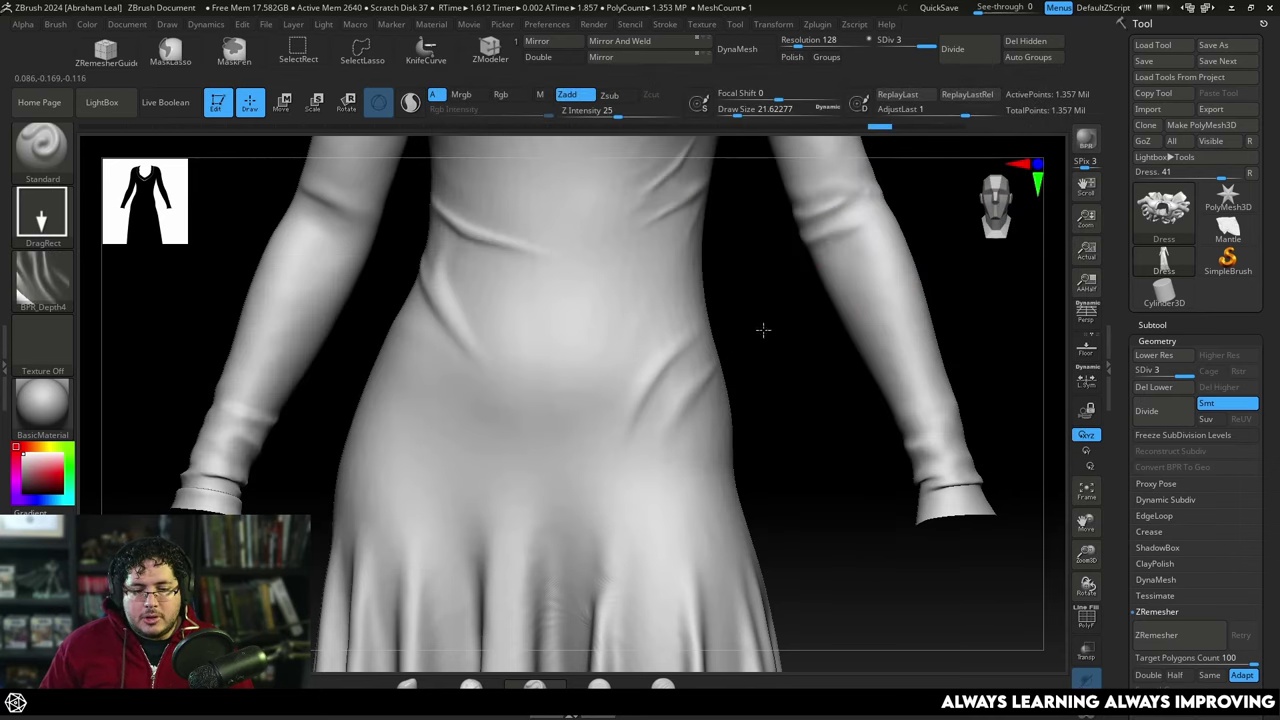
# Stamp BPR_Depth4 wrinkles diagonally across the dress's hip and bring the waist and sleeve into view
pyautogui.moveTo(625, 259); pyautogui.dragTo(505, 444)
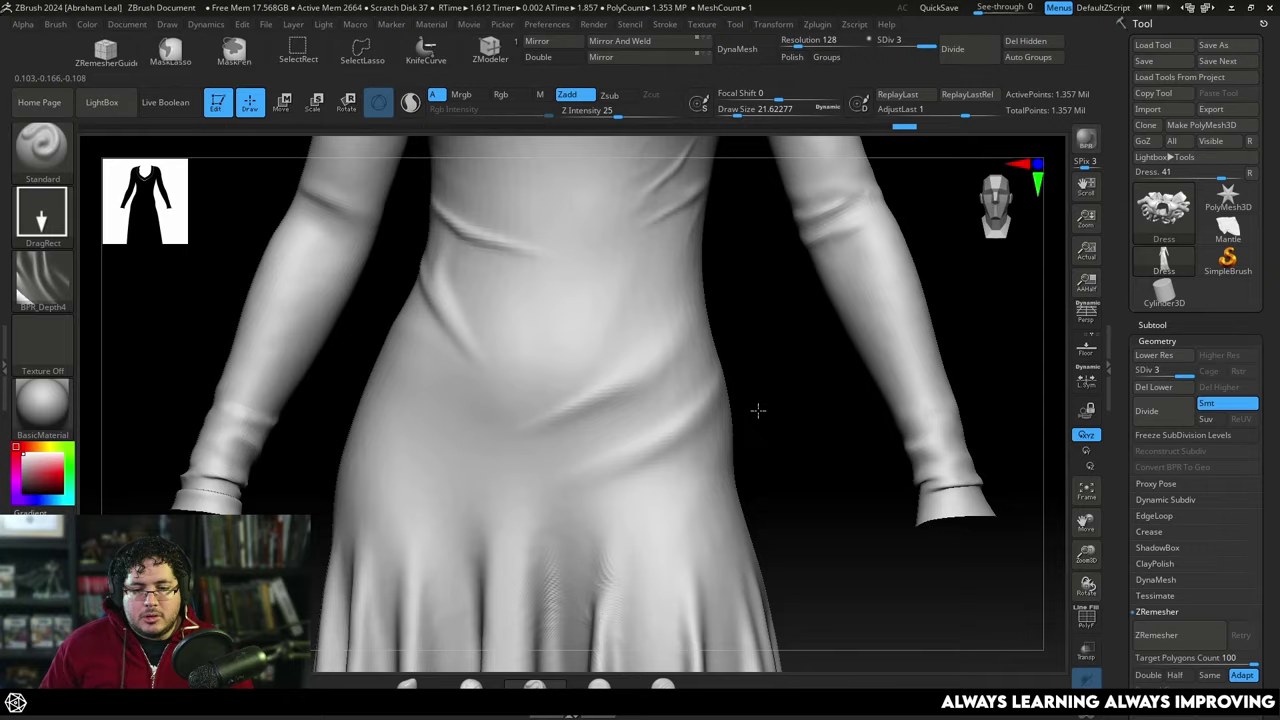
pyautogui.keyDown('alt'); pyautogui.moveTo(757, 411); pyautogui.dragTo(665, 538); pyautogui.keyUp('alt')
pyautogui.moveTo(763, 298); pyautogui.dragTo(675, 353)
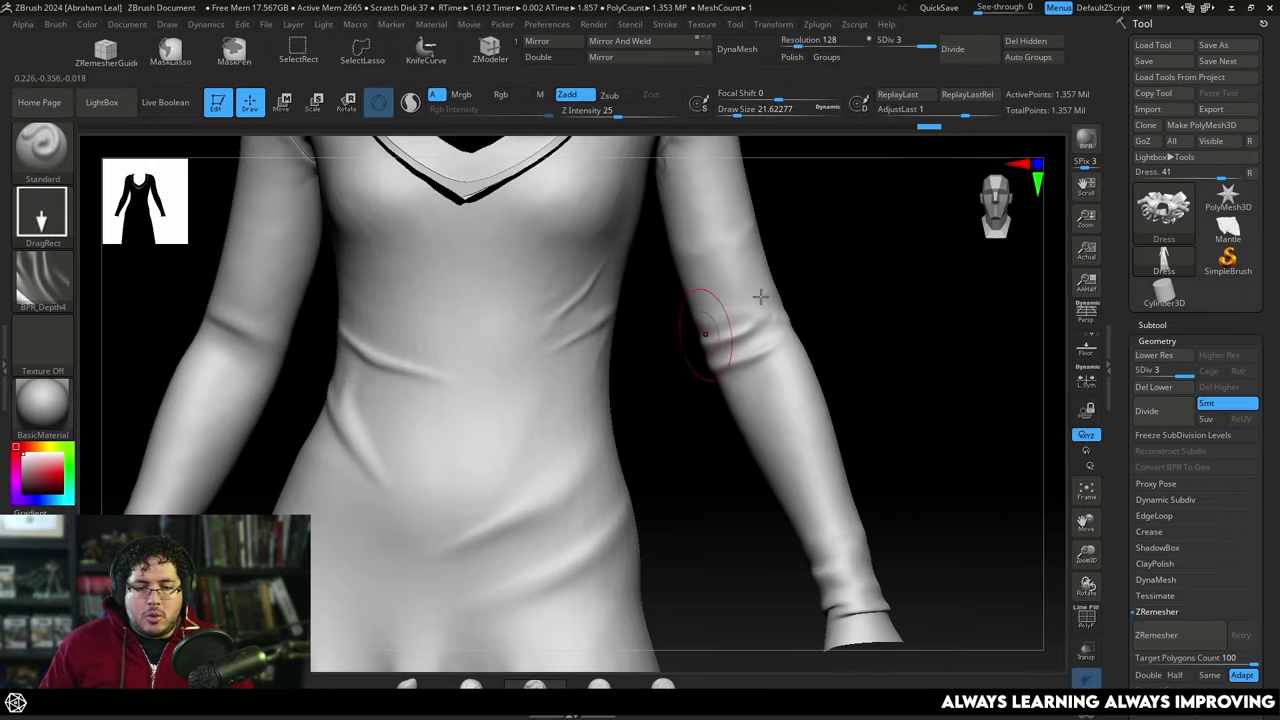
# Stamp BPR_Depth4 wrinkles on the front of the armpit, where the sleeve meets the chest
pyautogui.keyDown('alt'); pyautogui.moveTo(805, 195); pyautogui.dragTo(792, 318); pyautogui.keyUp('alt')
pyautogui.keyDown('alt'); pyautogui.moveTo(854, 258); pyautogui.dragTo(676, 303); pyautogui.keyUp('alt')
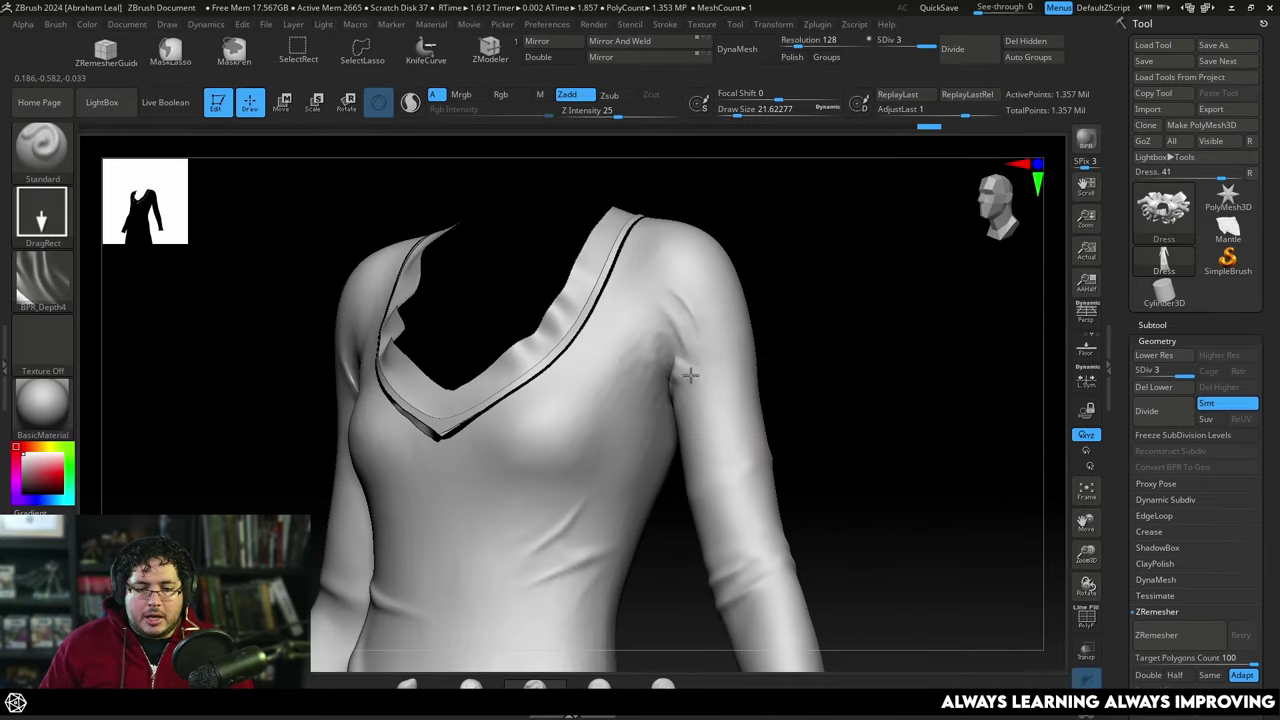
pyautogui.moveTo(670, 398); pyautogui.dragTo(716, 309)
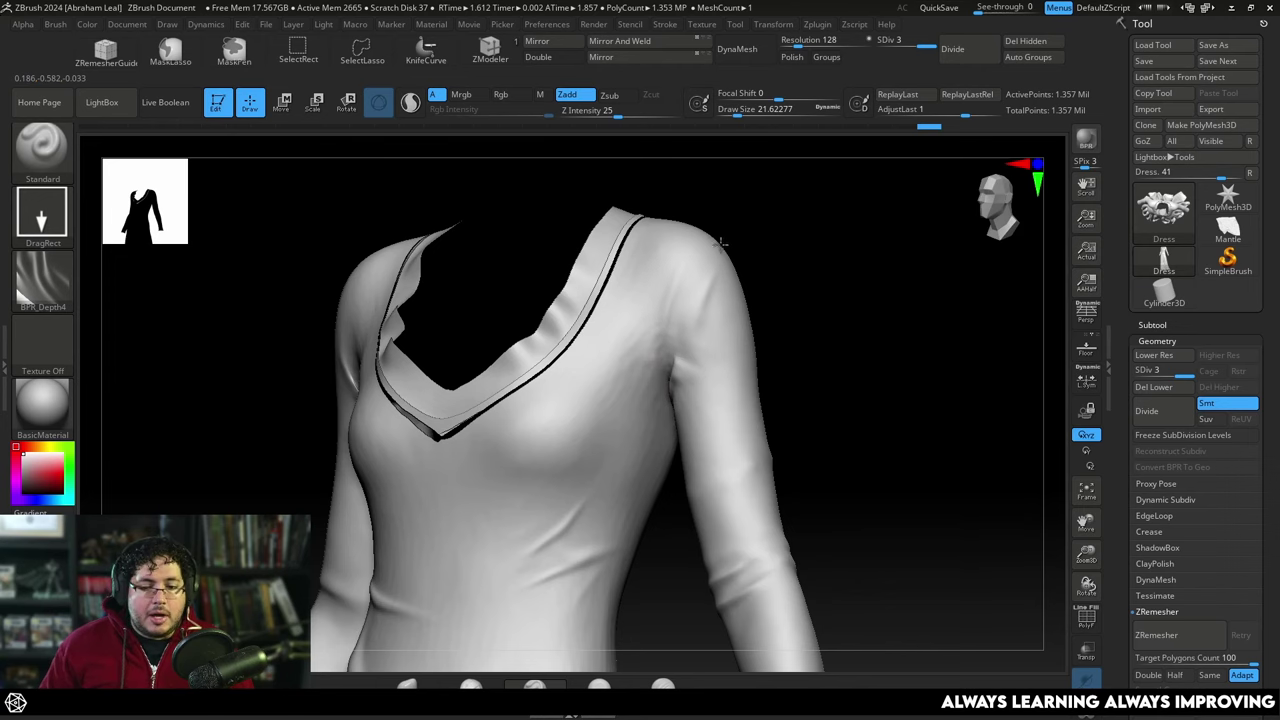
pyautogui.moveTo(722, 242)
pyautogui.mouseDown(button='right')
pyautogui.moveTo(803, 266)
pyautogui.moveTo(897, 366)
pyautogui.mouseUp(button='right')
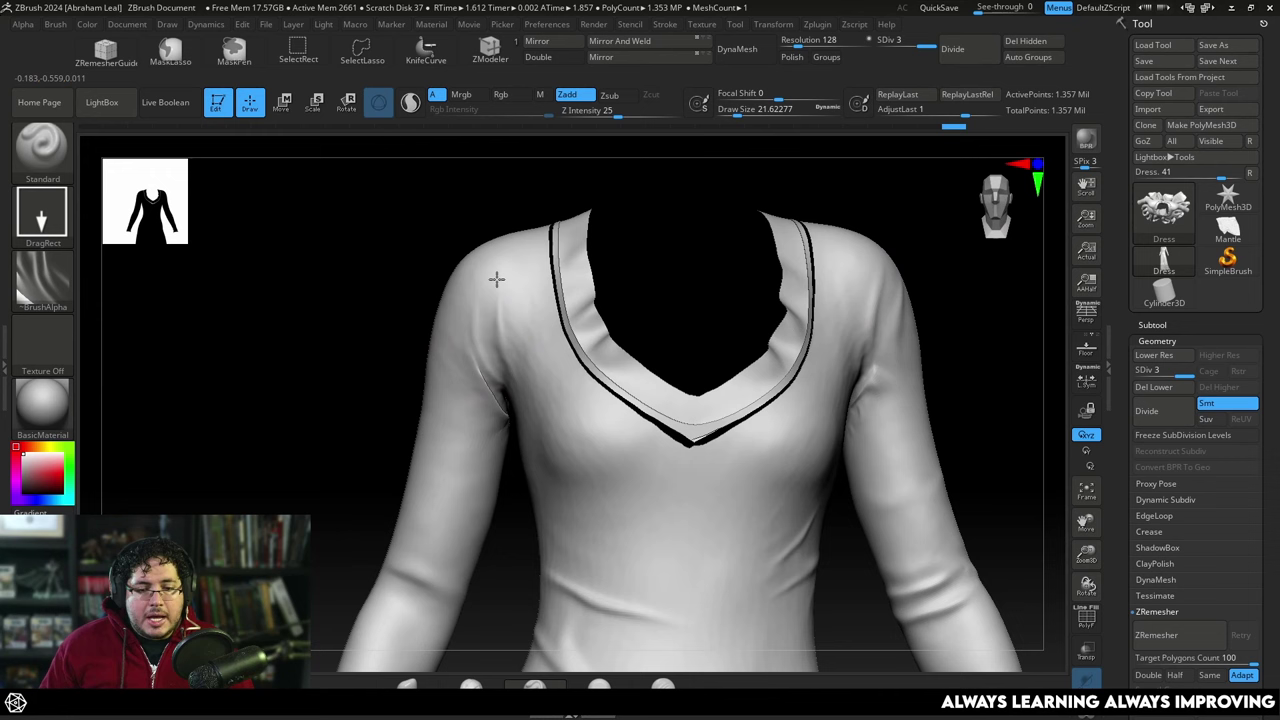
pyautogui.moveTo(480, 266)
pyautogui.mouseDown(button='right')
pyautogui.moveTo(378, 271)
pyautogui.moveTo(423, 467)
pyautogui.moveTo(414, 300)
pyautogui.mouseUp(button='right')
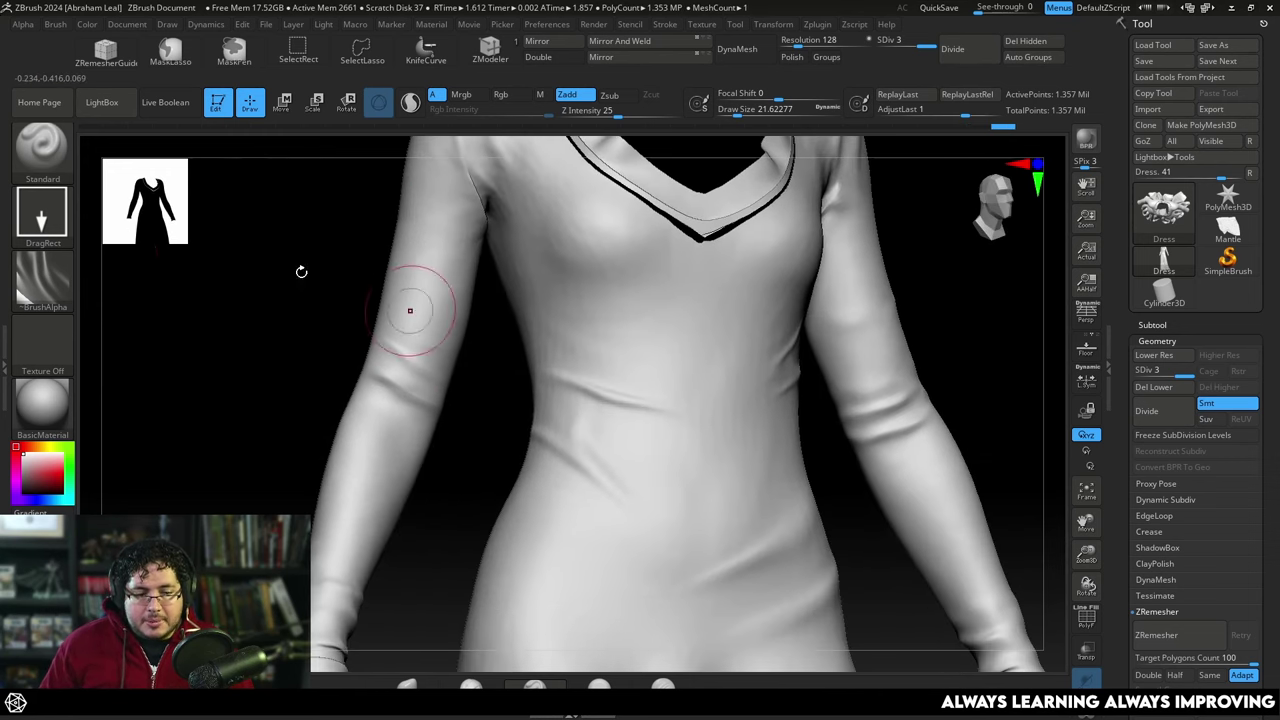
# Switch the alpha to BPR_Depth and stamp raised and carved wrinkles around the sleeve's elbow
pyautogui.click(42, 282)
pyautogui.click(440, 292)
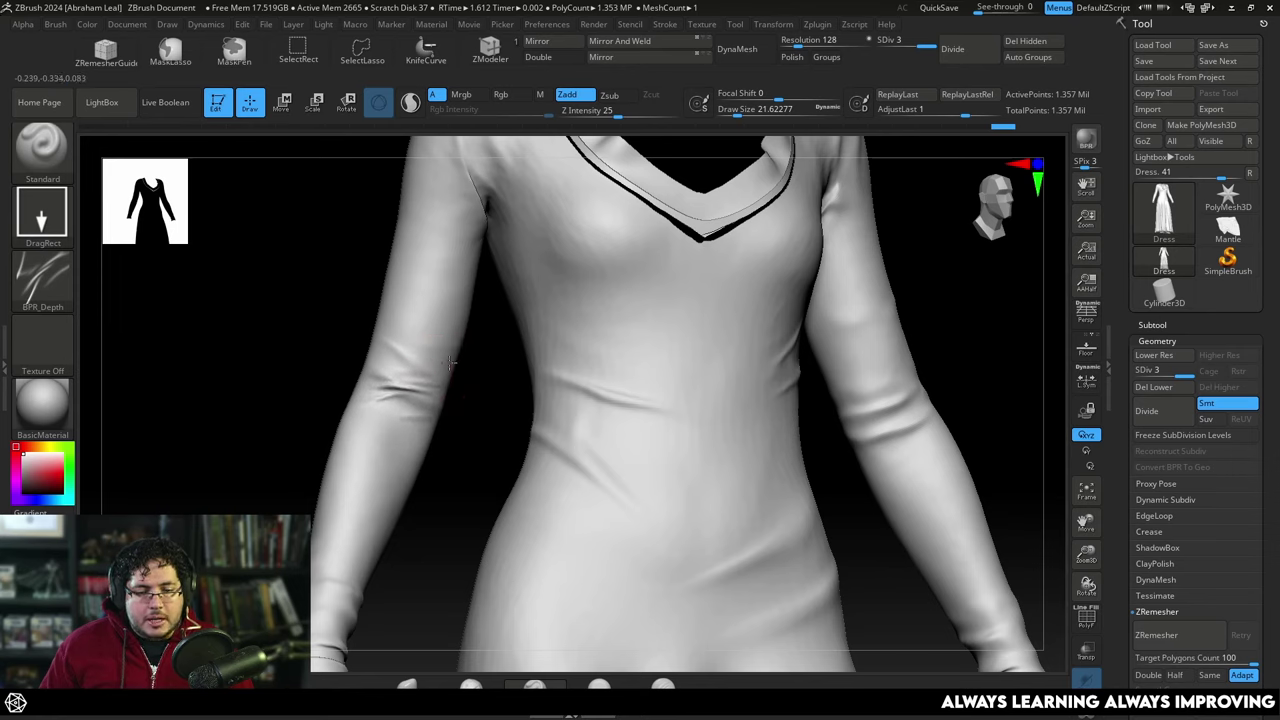
pyautogui.moveTo(410, 372)
pyautogui.mouseDown()
pyautogui.moveTo(349, 303)
pyautogui.moveTo(369, 260)
pyautogui.mouseUp()
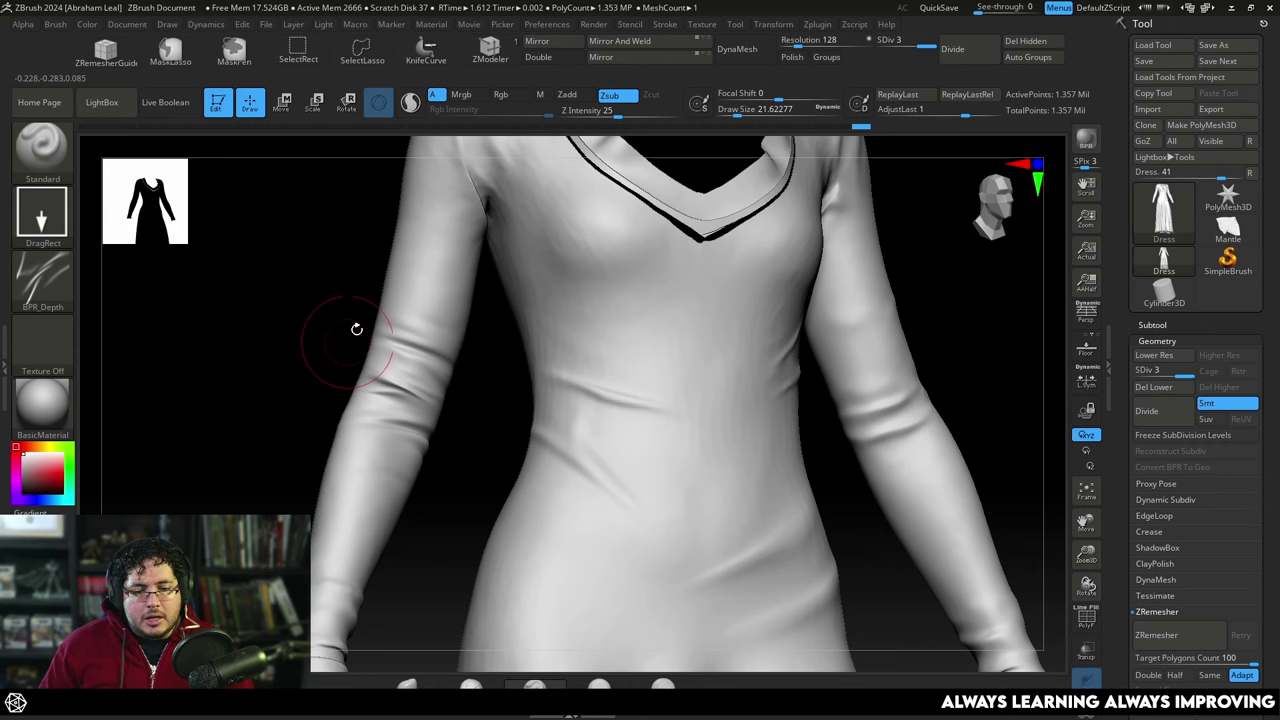
pyautogui.moveTo(356, 329)
pyautogui.mouseDown()
pyautogui.moveTo(306, 351)
pyautogui.moveTo(277, 291)
pyautogui.moveTo(263, 331)
pyautogui.moveTo(350, 328)
pyautogui.mouseUp()
pyautogui.keyDown('alt'); pyautogui.moveTo(611, 326); pyautogui.dragTo(690, 378); pyautogui.keyUp('alt')
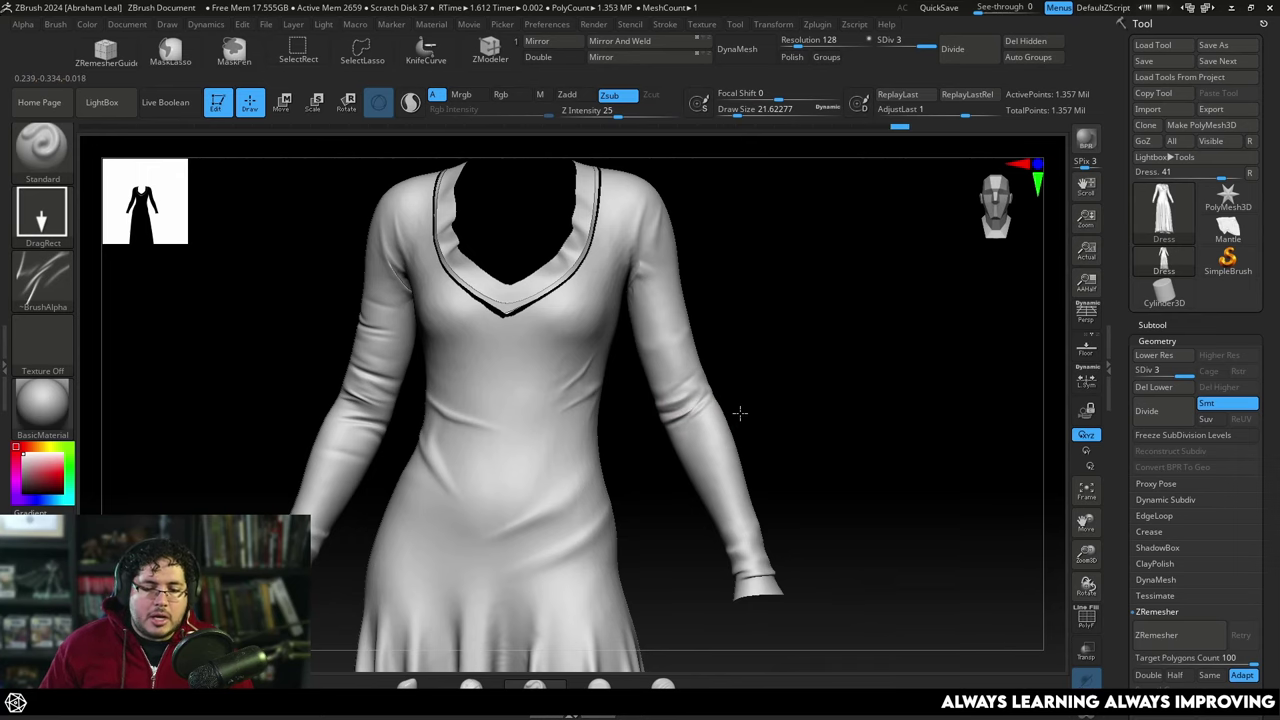
pyautogui.keyDown('alt'); pyautogui.moveTo(764, 405); pyautogui.dragTo(791, 331); pyautogui.keyUp('alt')
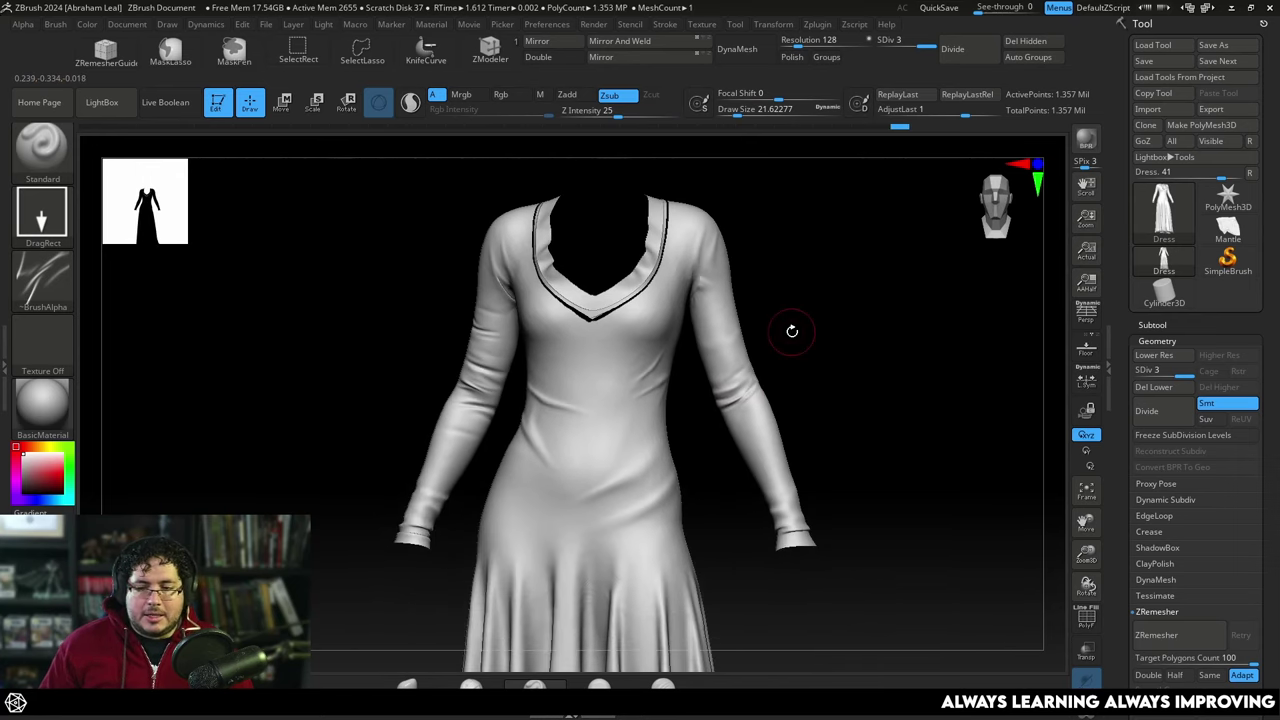
# Create a Plane3D, convert it to a PolyMesh3D, and frame the whole square with the document zoomed out
pyautogui.click(1163, 212)
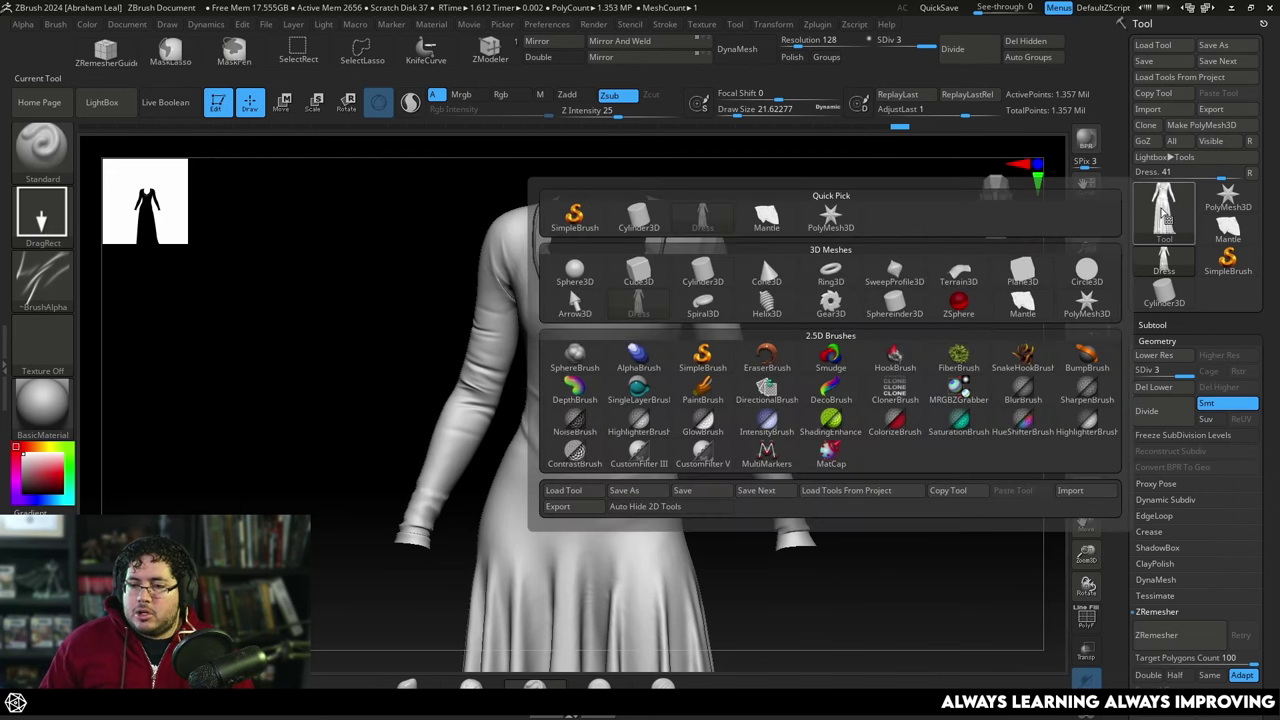
pyautogui.click(1022, 270)
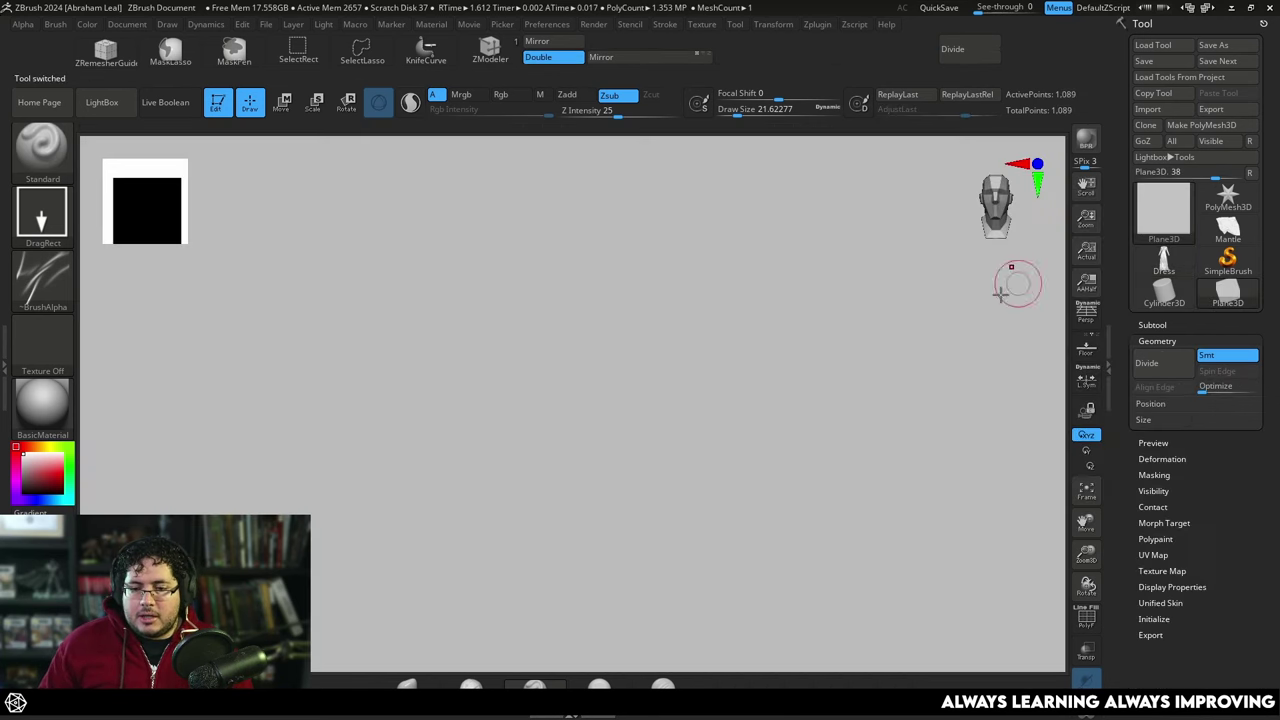
pyautogui.click(1210, 125)
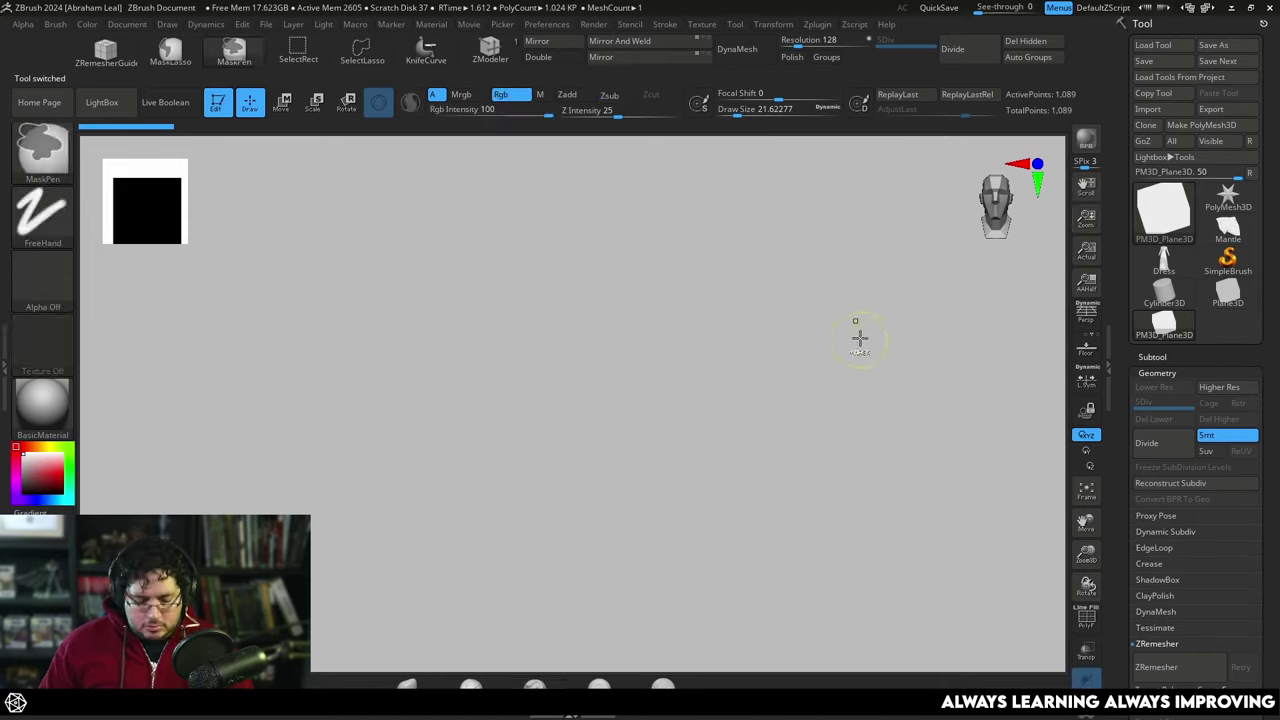
pyautogui.moveTo(827, 361); pyautogui.dragTo(905, 425)
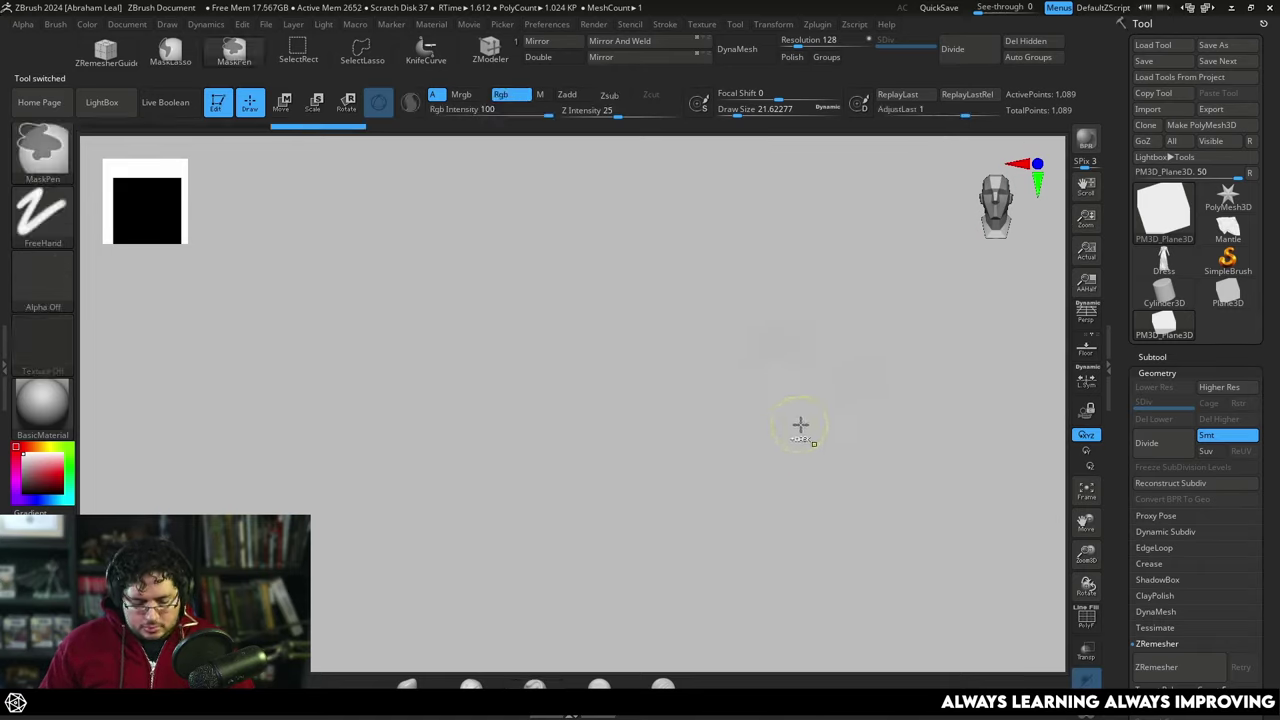
pyautogui.press('f')
pyautogui.keyDown('alt'); pyautogui.moveTo(922, 415); pyautogui.dragTo(926, 338); pyautogui.keyUp('alt')
pyautogui.moveTo(1086, 219); pyautogui.dragTo(1012, 28)
pyautogui.keyDown('alt'); pyautogui.moveTo(869, 319); pyautogui.dragTo(936, 386); pyautogui.keyUp('alt')
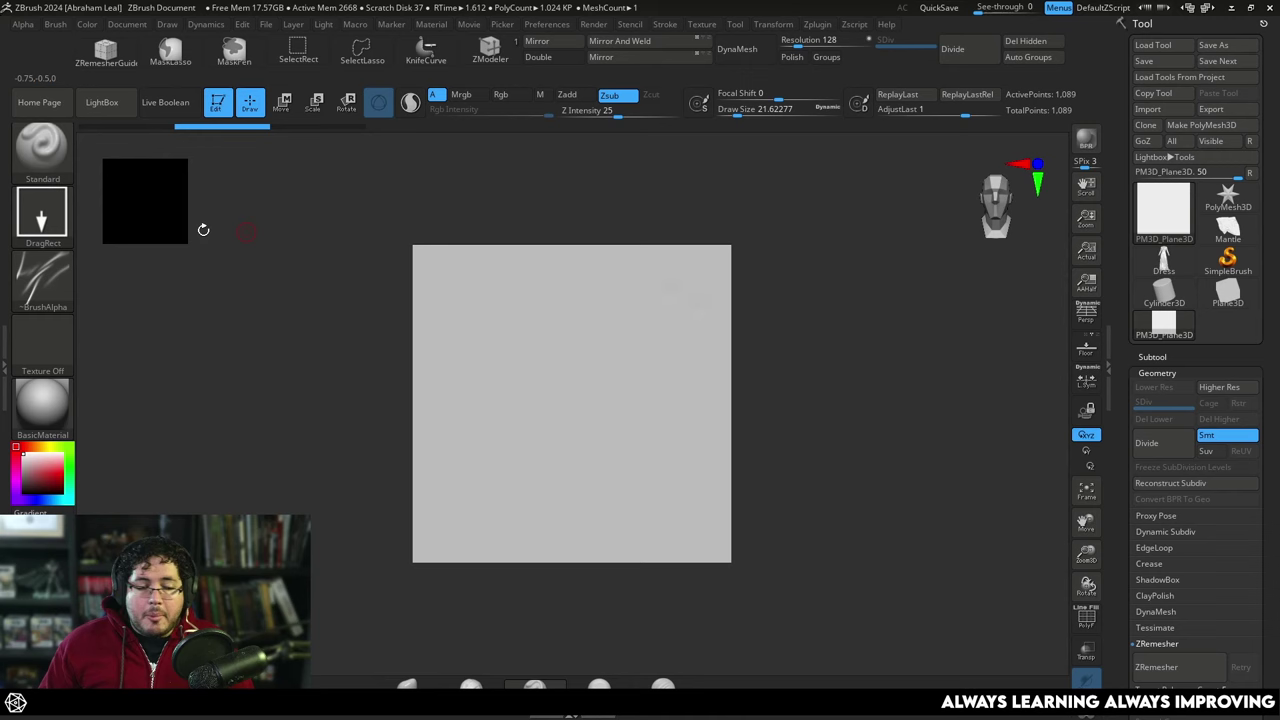
pyautogui.press('b')
pyautogui.press('s')
pyautogui.press('t')
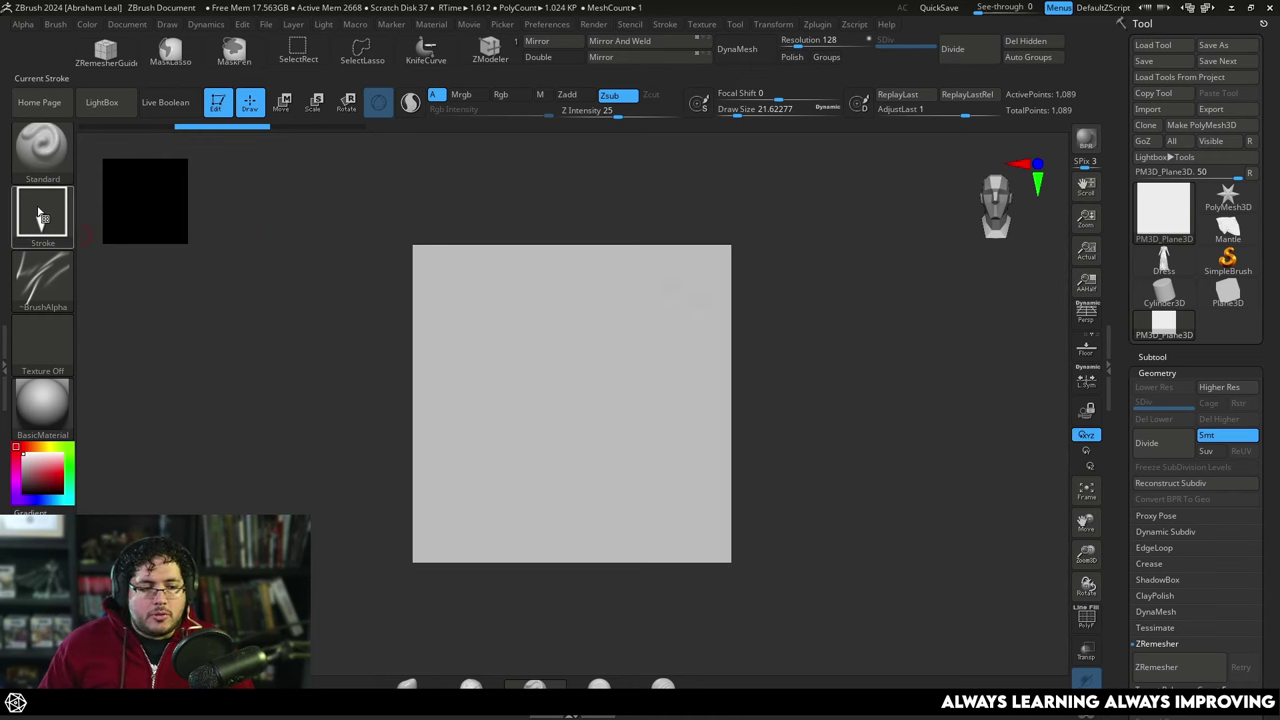
pyautogui.click(50, 224)
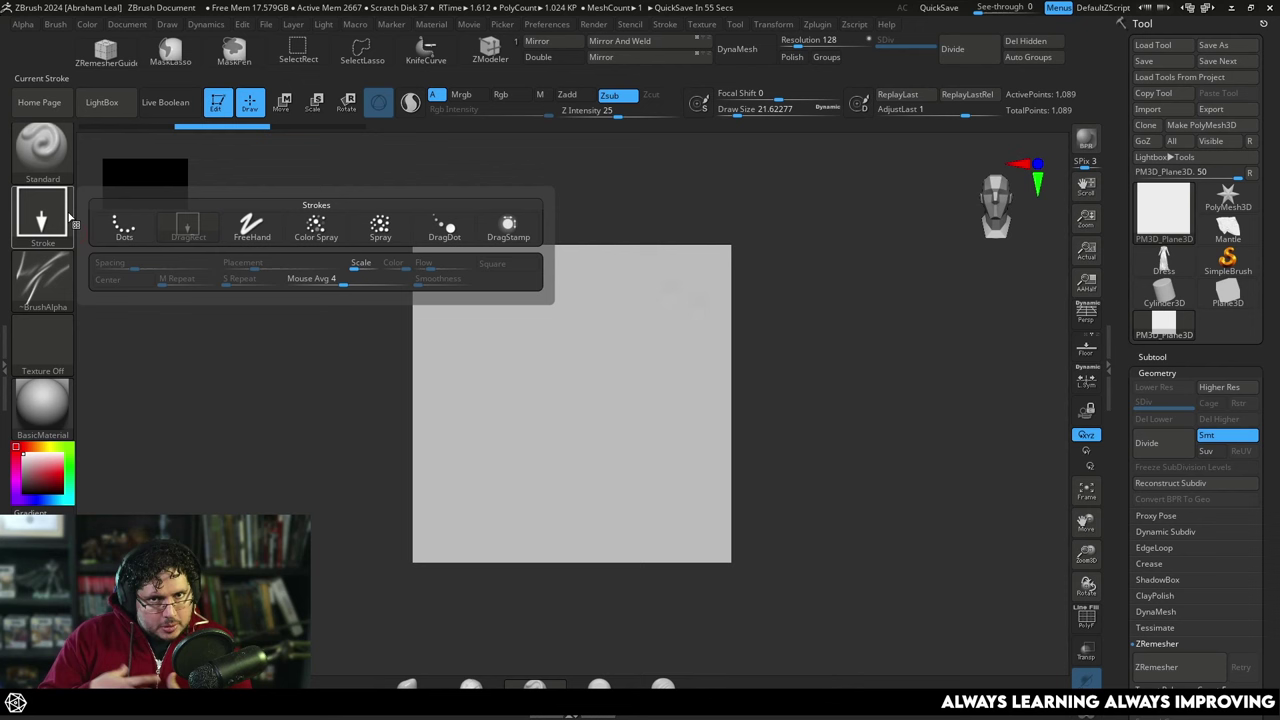
pyautogui.click(62, 284)
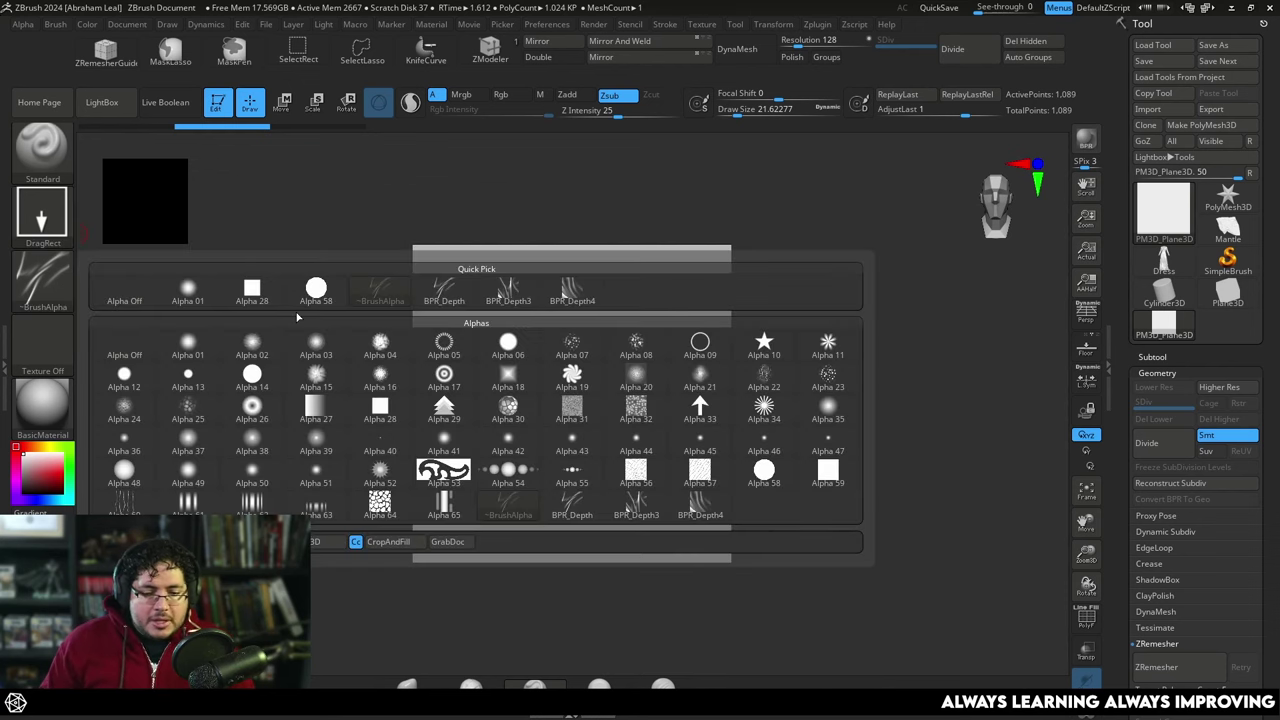
pyautogui.click(41, 212)
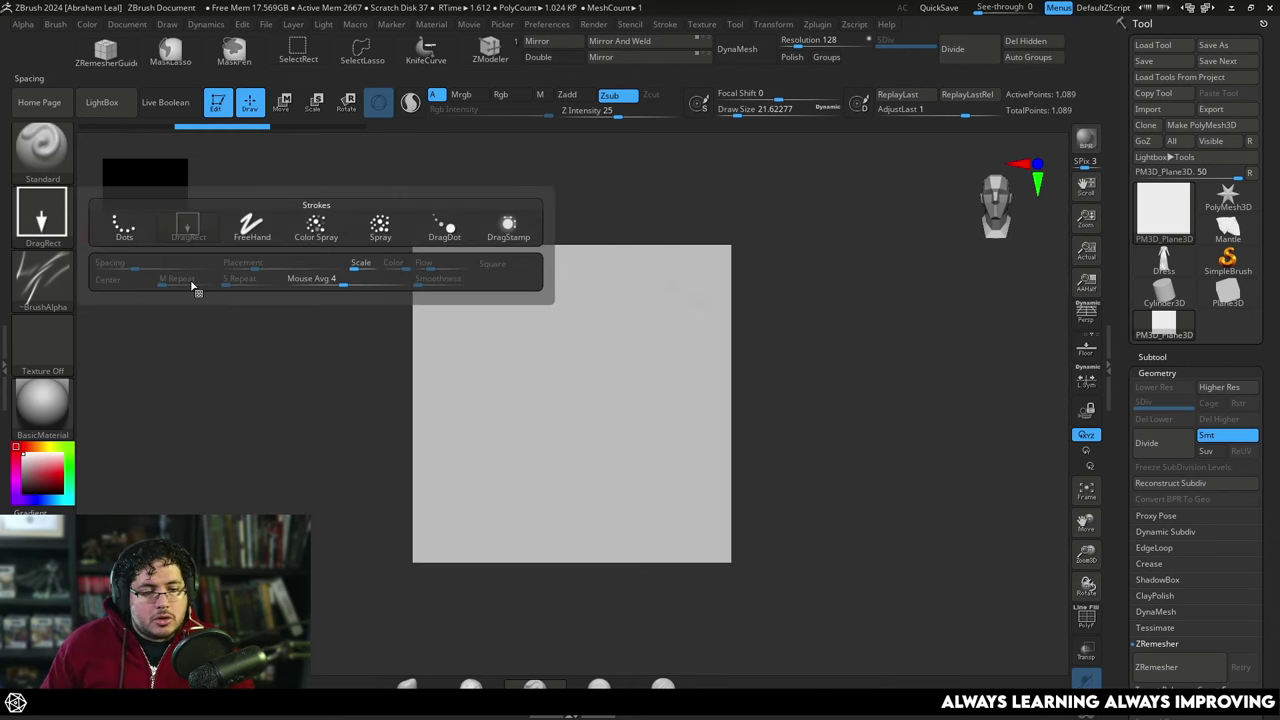
# Insert the IMM Boolean brush's Panel01 mesh at the plane's center and make a BPR render of it
pyautogui.click(41, 150)
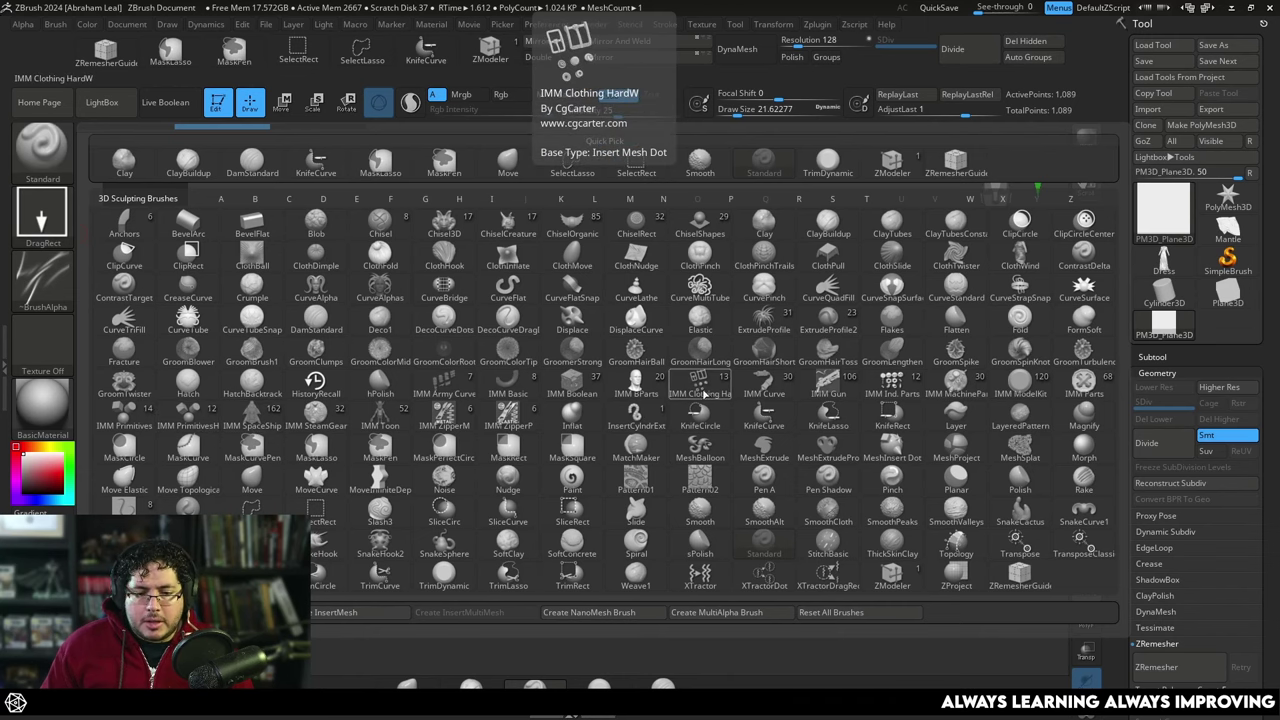
pyautogui.click(578, 393)
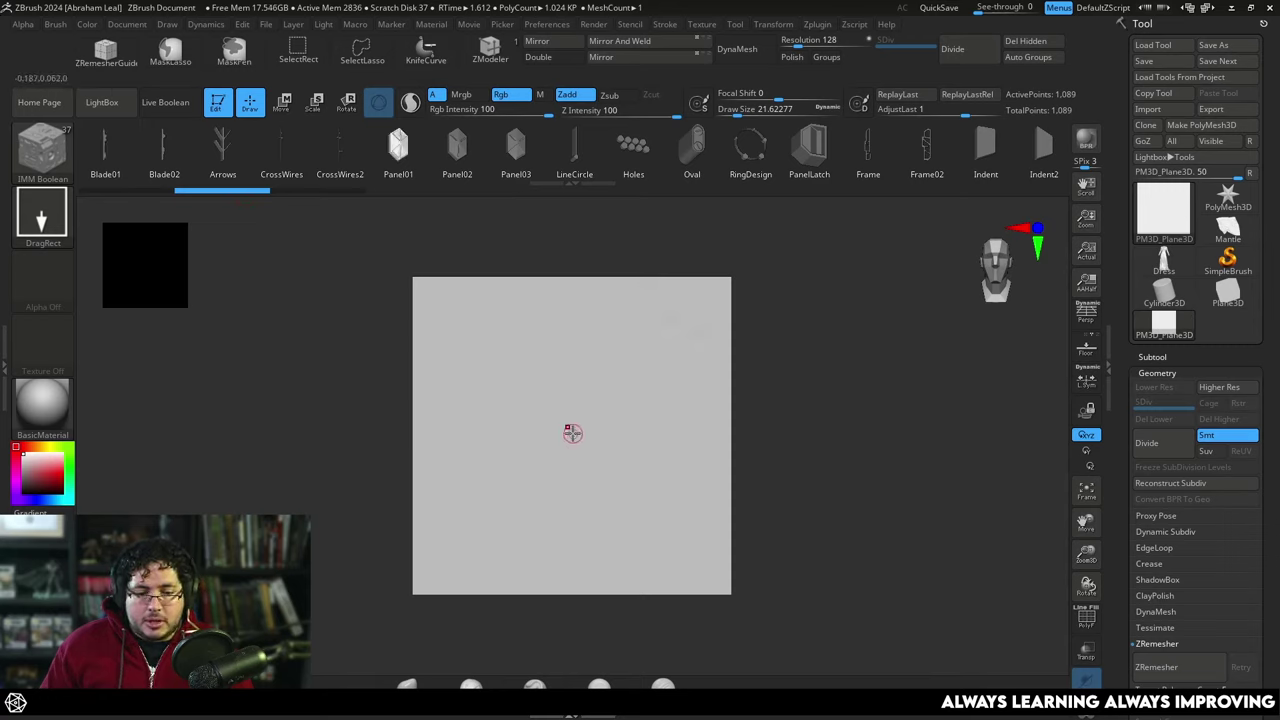
pyautogui.moveTo(572, 433); pyautogui.dragTo(565, 549)
pyautogui.press('f')
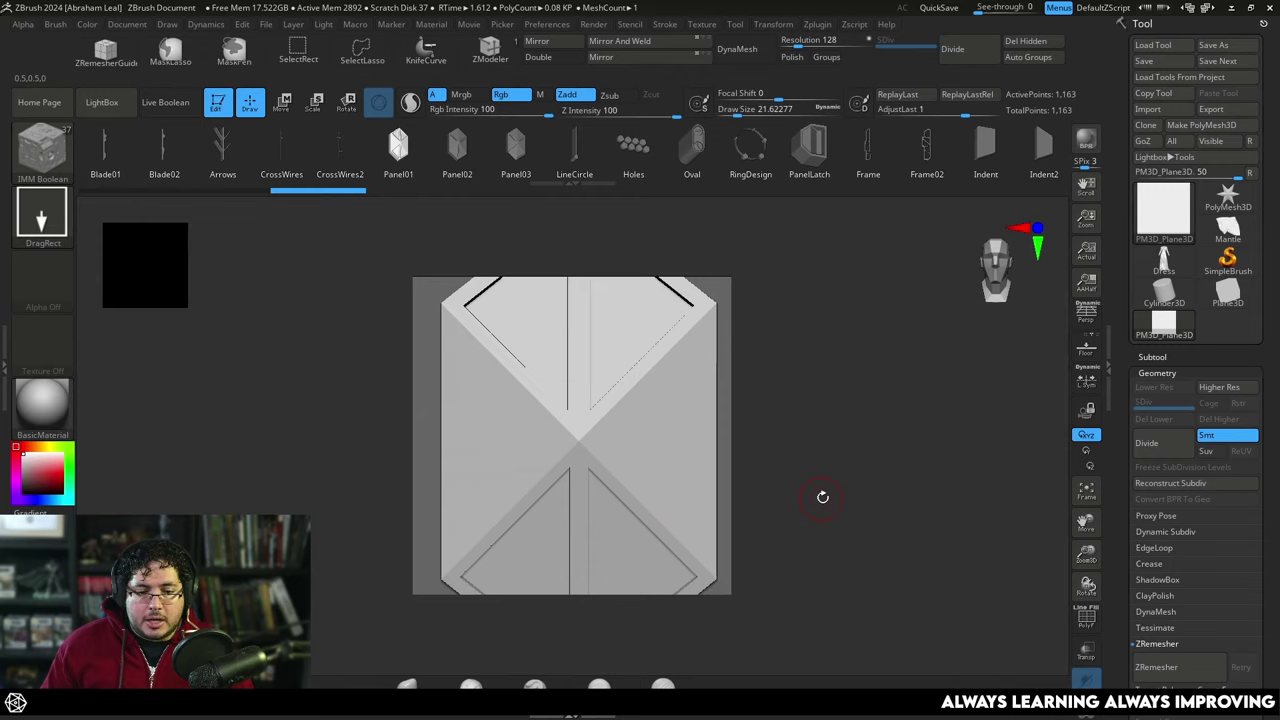
pyautogui.keyDown('alt'); pyautogui.moveTo(822, 497); pyautogui.dragTo(822, 455); pyautogui.keyUp('alt')
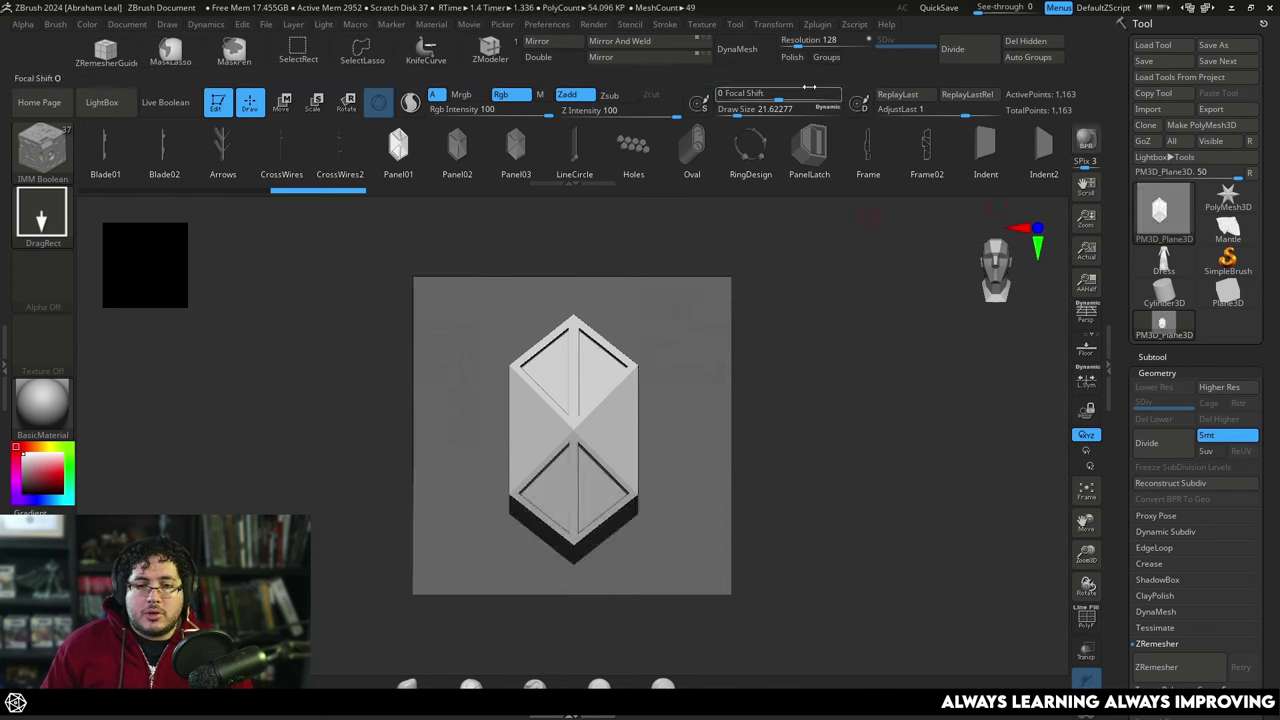
# Export the BPR render's Depth map to the Desktop under the file name BPR_sCiFI
pyautogui.click(599, 26)
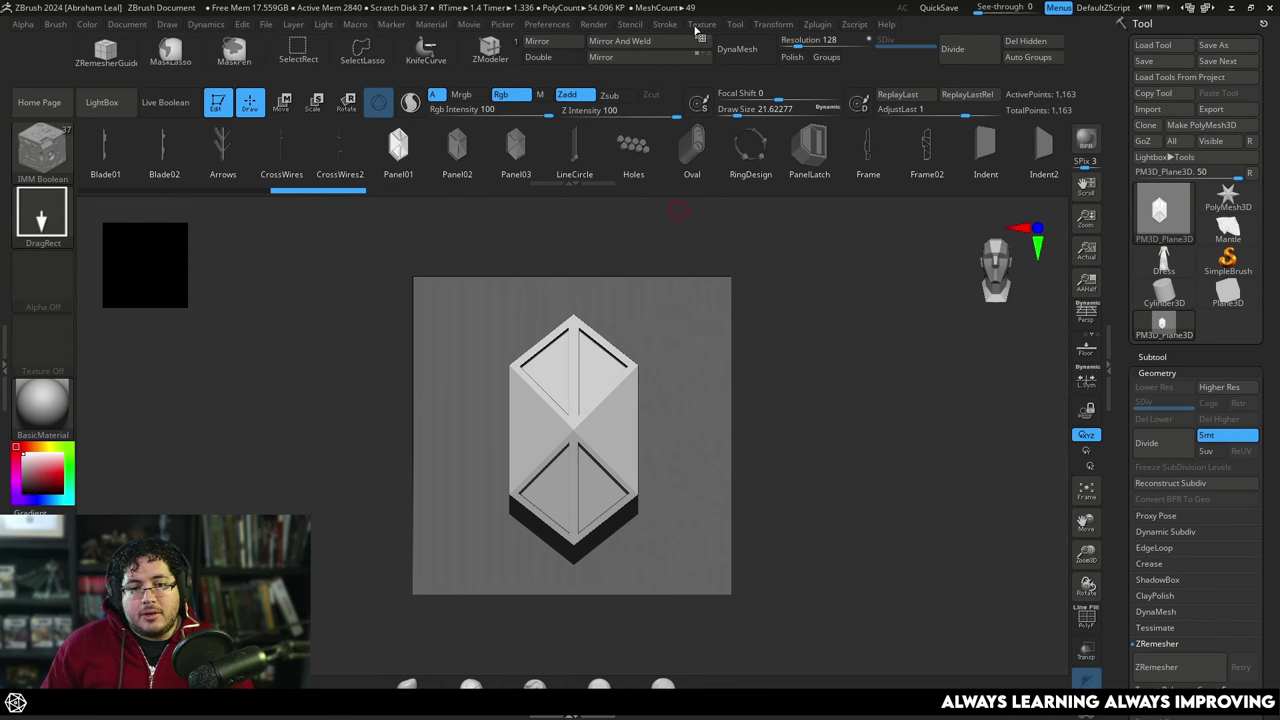
pyautogui.click(593, 25)
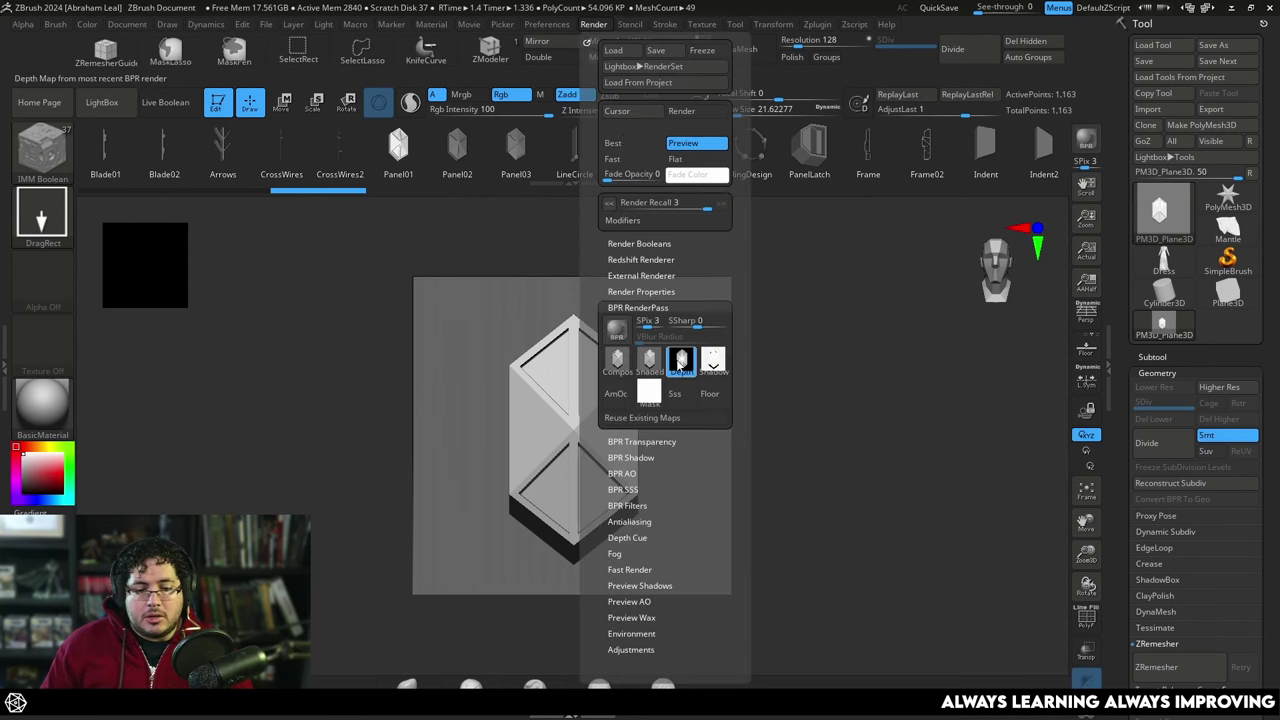
pyautogui.click(681, 362)
pyautogui.click(662, 374)
pyautogui.press('BackSpace')
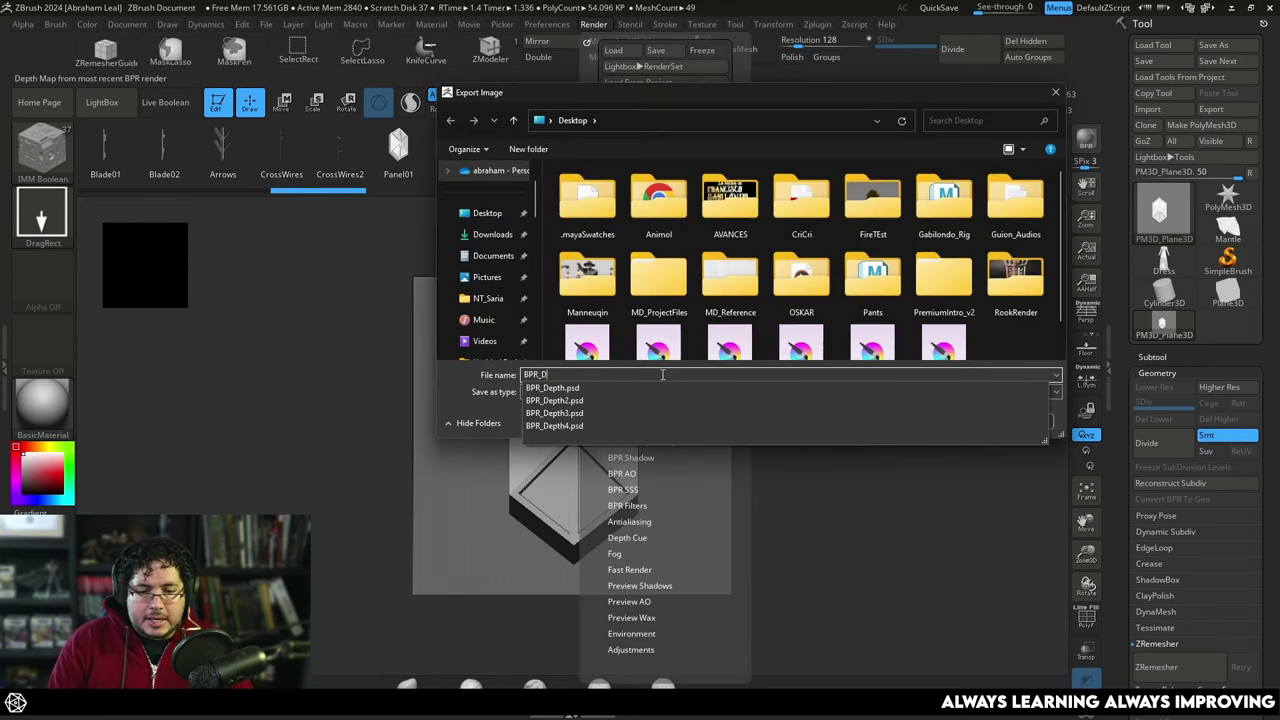
pyautogui.press('BackSpace')
pyautogui.write('sCiFi')
pyautogui.press('Return')
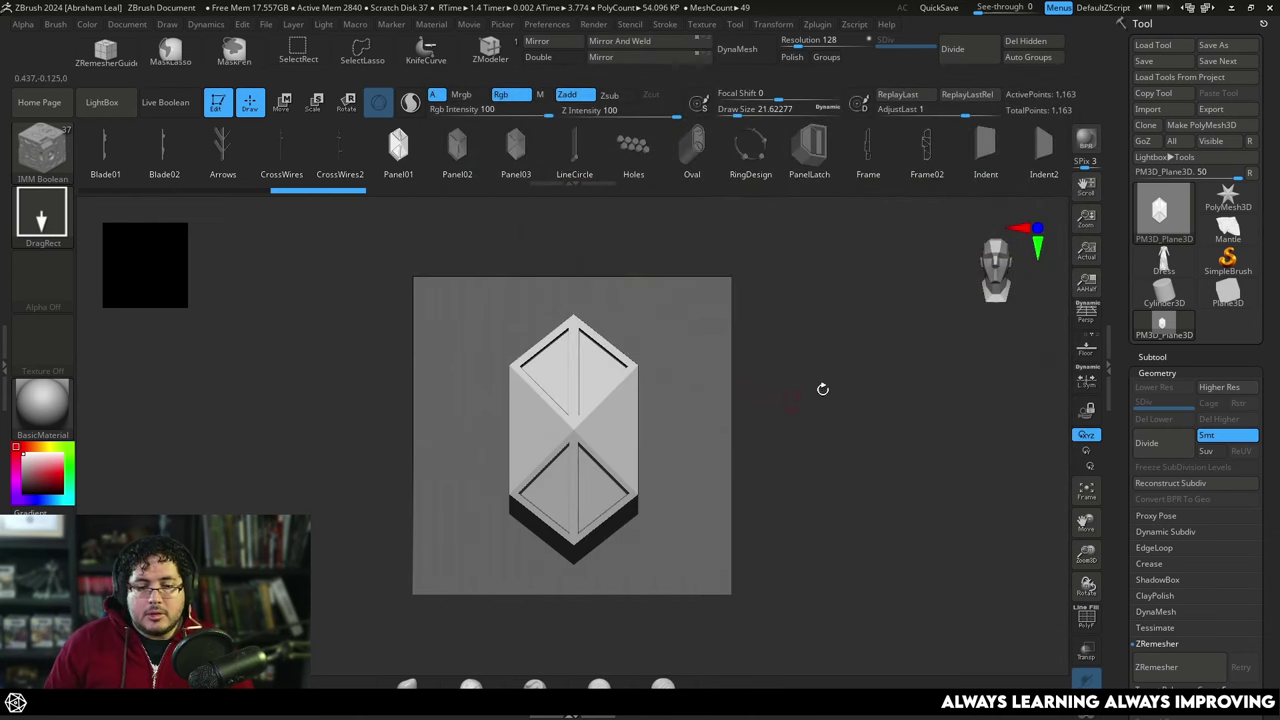
# Switch back to the Dress model, show the document at actual size, and activate the Standard brush near the sleeve and hip
pyautogui.click(1163, 268)
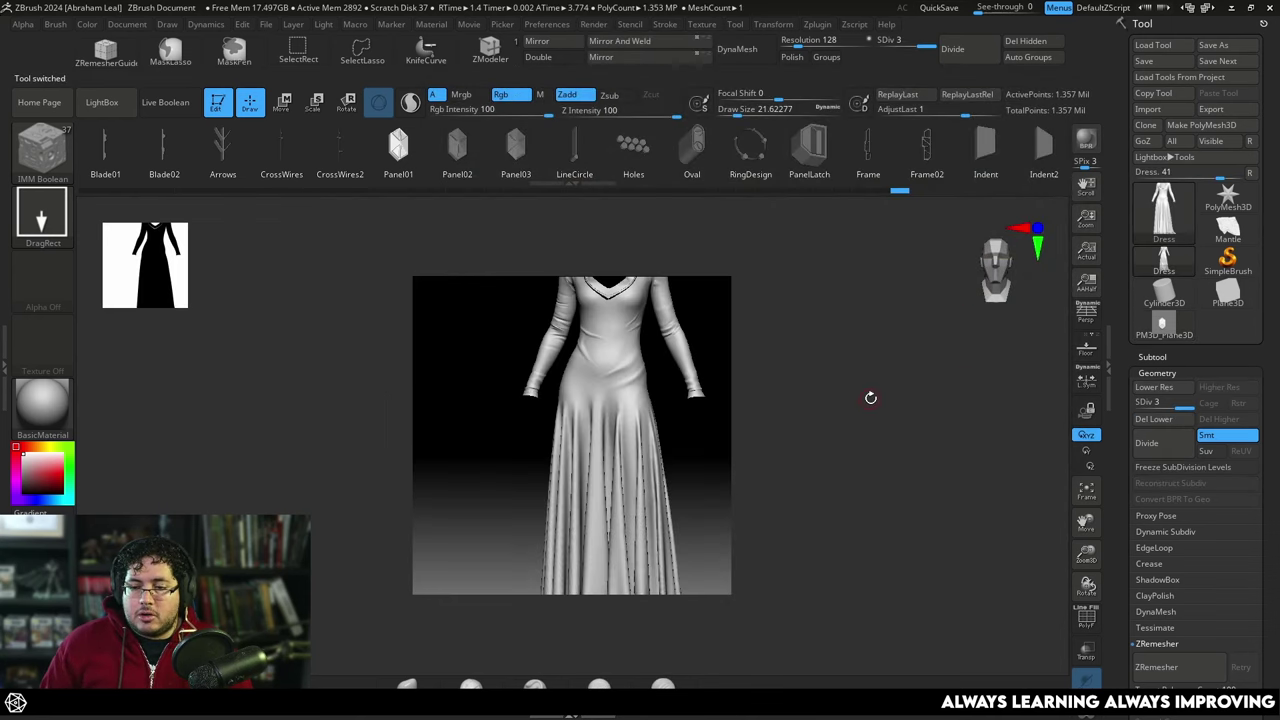
pyautogui.keyDown('alt'); pyautogui.moveTo(871, 398); pyautogui.dragTo(943, 406); pyautogui.keyUp('alt')
pyautogui.click(1083, 256)
pyautogui.keyDown('alt'); pyautogui.moveTo(525, 434); pyautogui.dragTo(45, 318); pyautogui.keyUp('alt')
pyautogui.press('b')
pyautogui.press('s')
pyautogui.press('t')
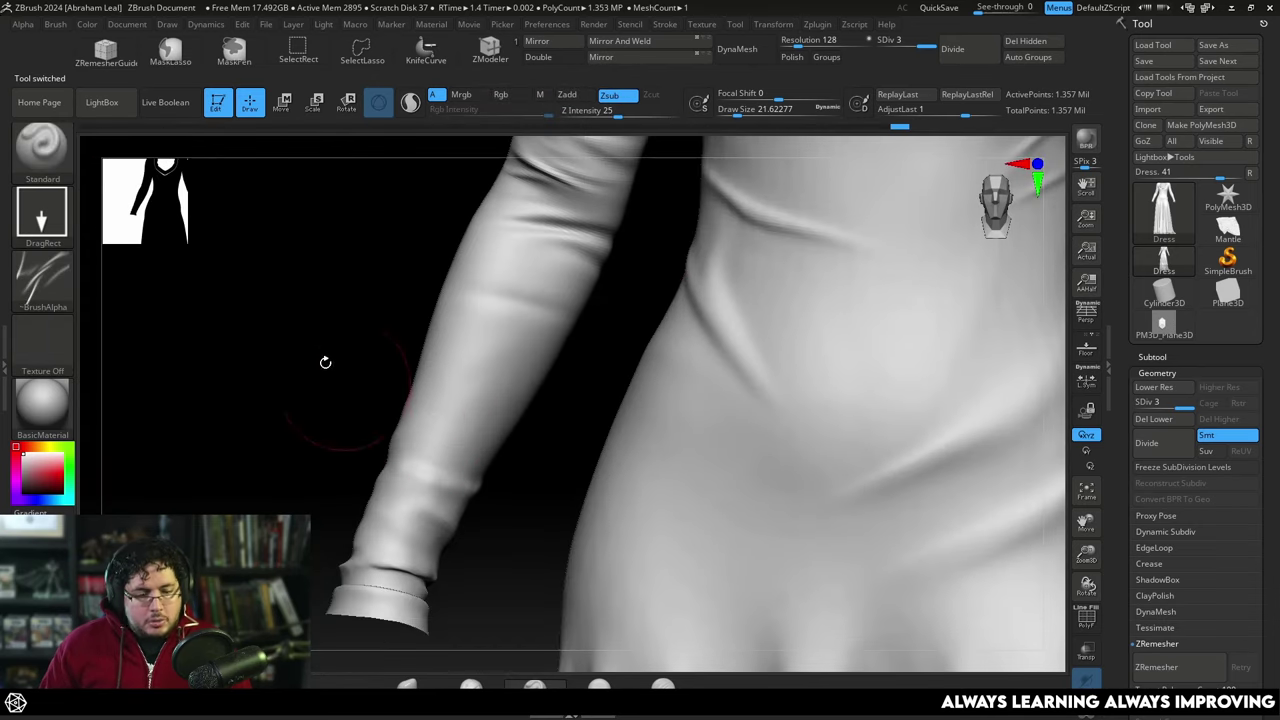
# Import the BPR_sCiFI image from the Desktop as the brush alpha
pyautogui.click(62, 300)
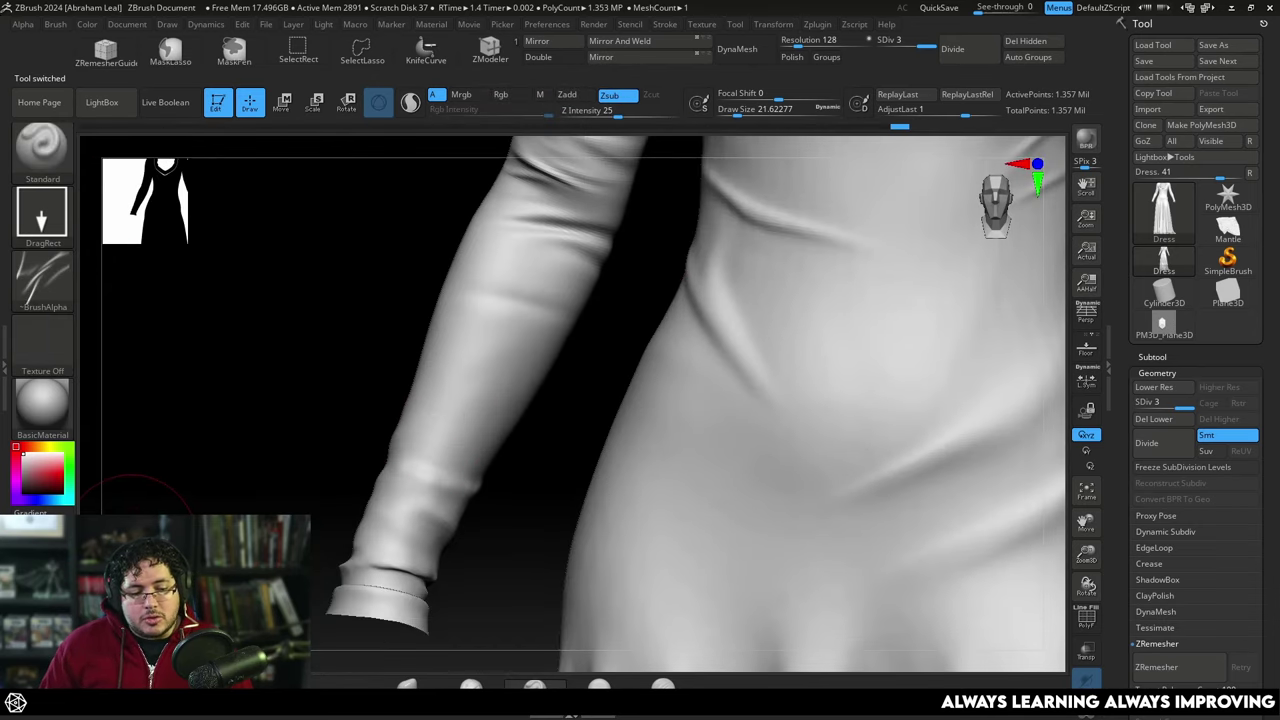
pyautogui.click(43, 291)
pyautogui.click(115, 541)
pyautogui.scroll(-10, 832, 302)
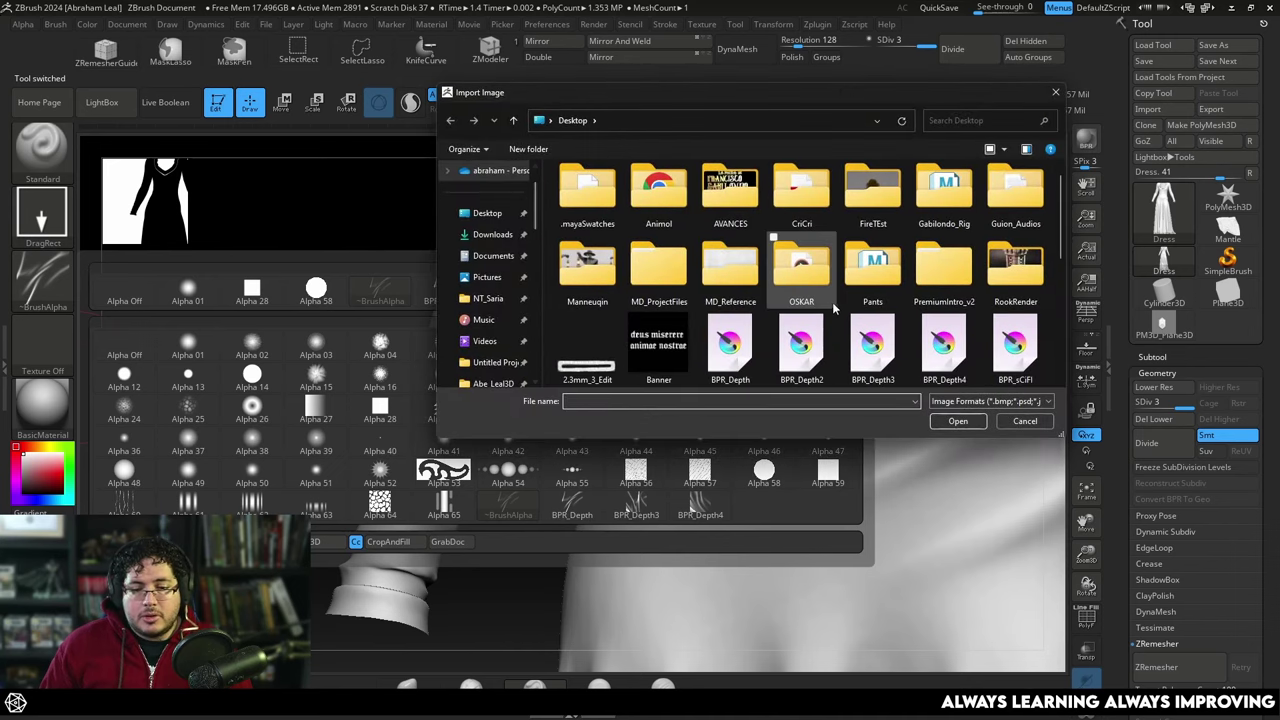
pyautogui.scroll(5, 915, 298)
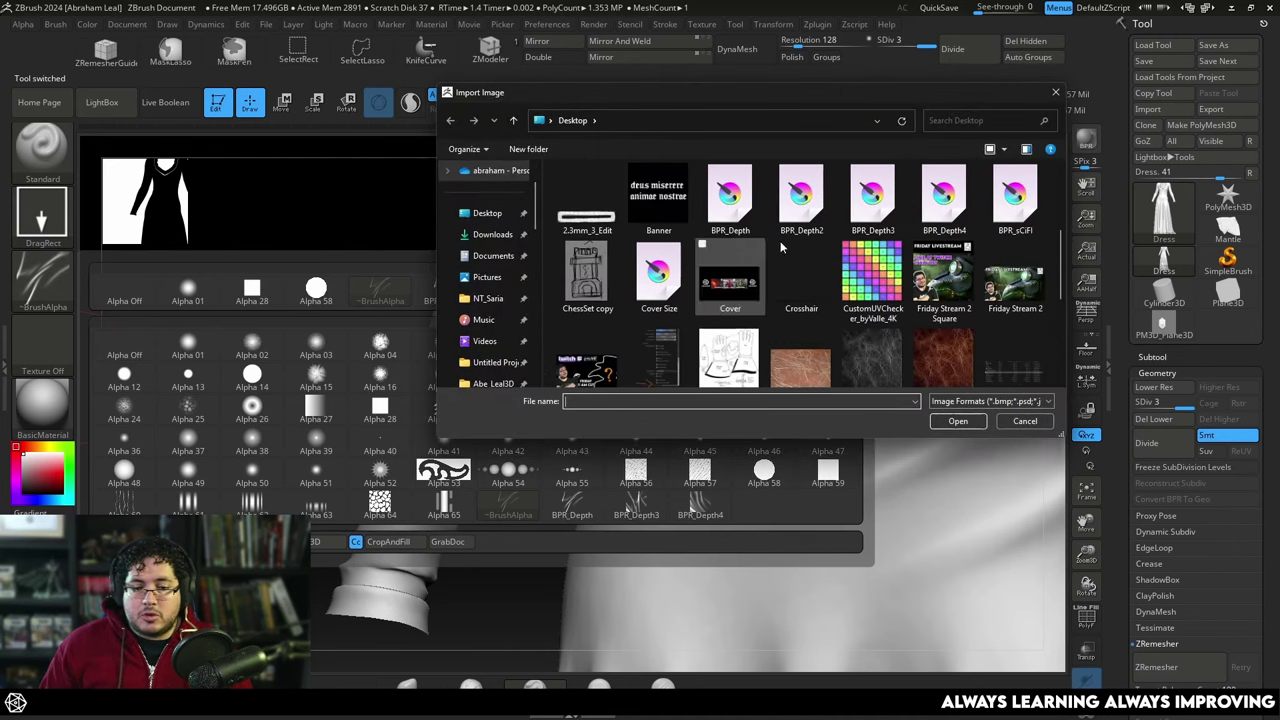
pyautogui.doubleClick(1015, 195)
# Try stamping the BPR_sCiFI panel on the dress's hip and undo the stamp
pyautogui.moveTo(822, 368)
pyautogui.mouseDown()
pyautogui.moveTo(814, 431)
pyautogui.moveTo(796, 452)
pyautogui.mouseUp()
pyautogui.moveTo(591, 406); pyautogui.dragTo(640, 402)
pyautogui.hotkey('ctrl', 'z')
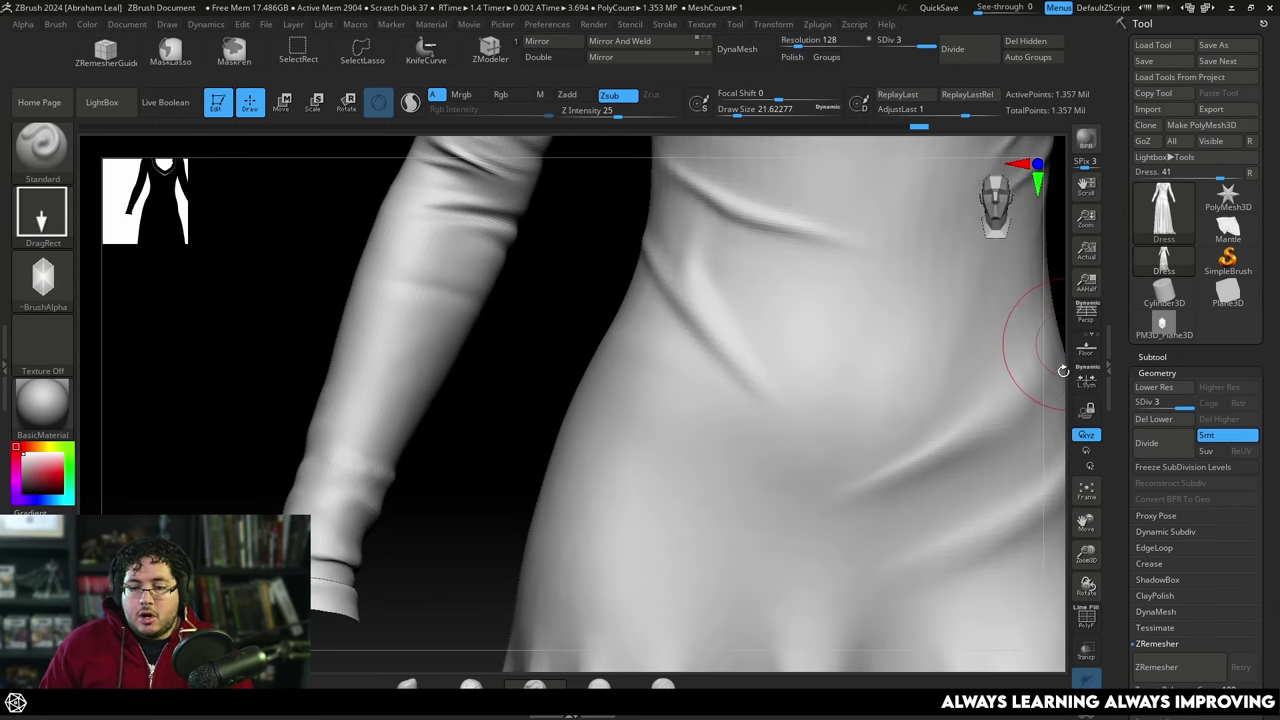
# Reduce the Standard brush's draw size to about 7.5 and subdivide the dress to level 4
pyautogui.moveTo(1060, 368)
pyautogui.keyDown('alt'); pyautogui.mouseDown()
pyautogui.moveTo(814, 371)
pyautogui.moveTo(806, 392)
pyautogui.mouseUp(); pyautogui.keyUp('alt')
pyautogui.press('space')
pyautogui.moveTo(860, 327)
pyautogui.mouseDown()
pyautogui.moveTo(786, 337)
pyautogui.moveTo(776, 318)
pyautogui.mouseUp()
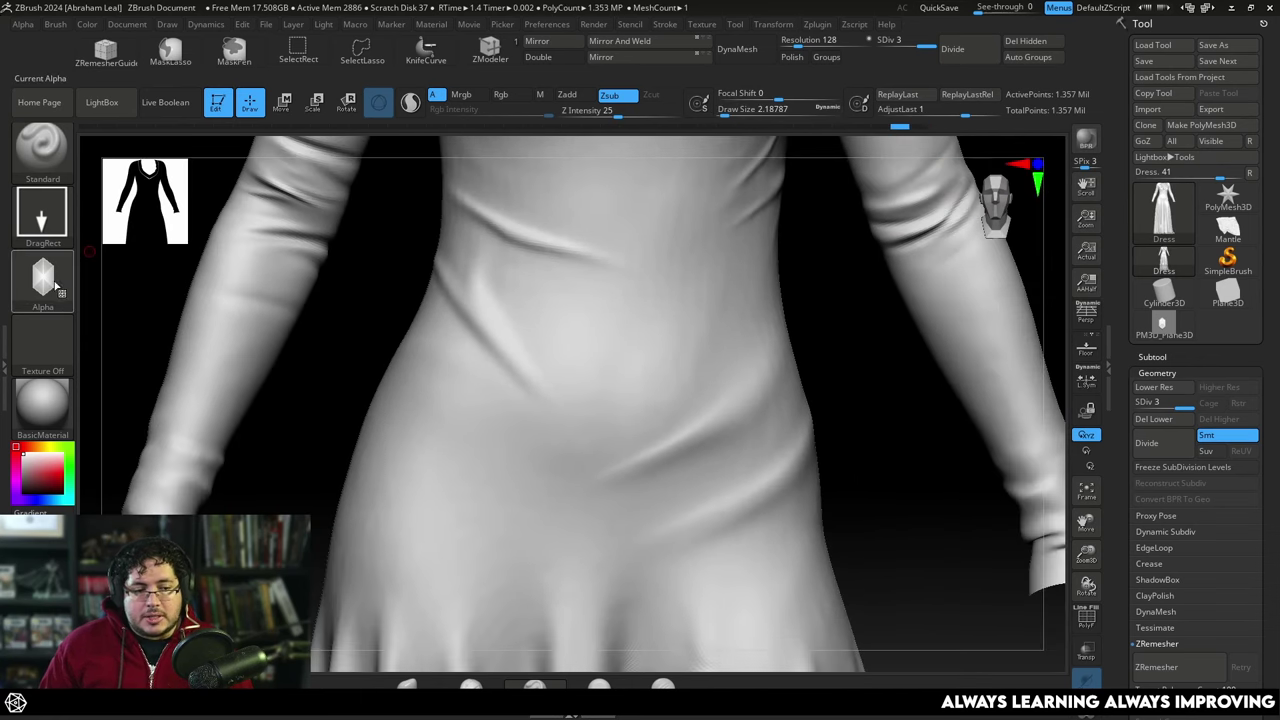
pyautogui.click(46, 283)
pyautogui.press('space')
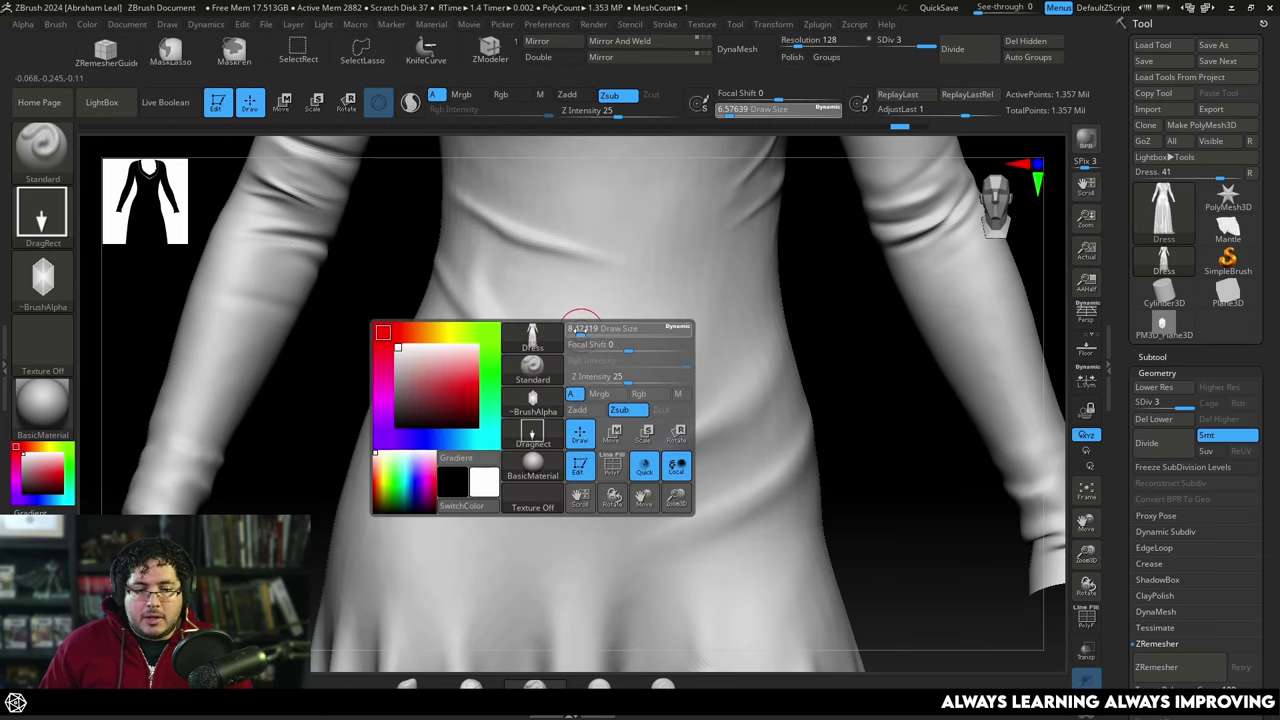
pyautogui.hotkey('ctrl', 'd')
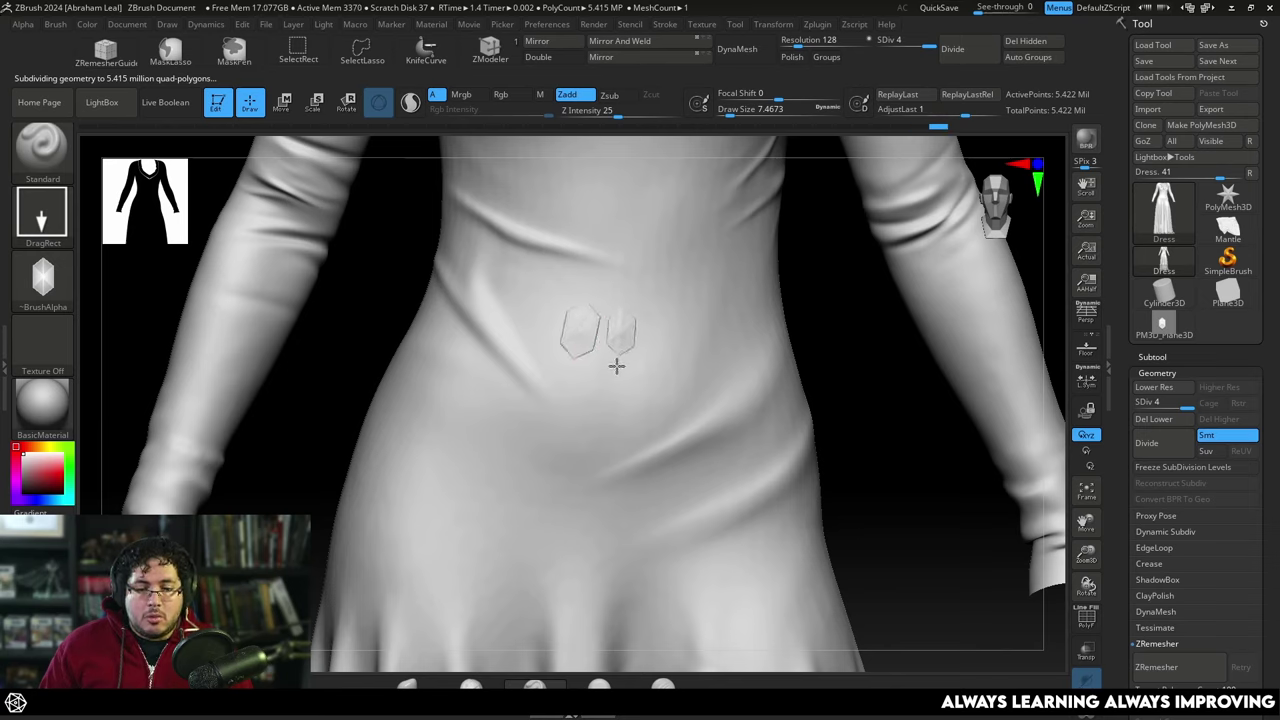
# Stamp a honeycomb-like cluster of raised BPR_sCiFI panels of slightly varying size across the front of the dress below the waist
pyautogui.hotkey('ctrl', 'z')
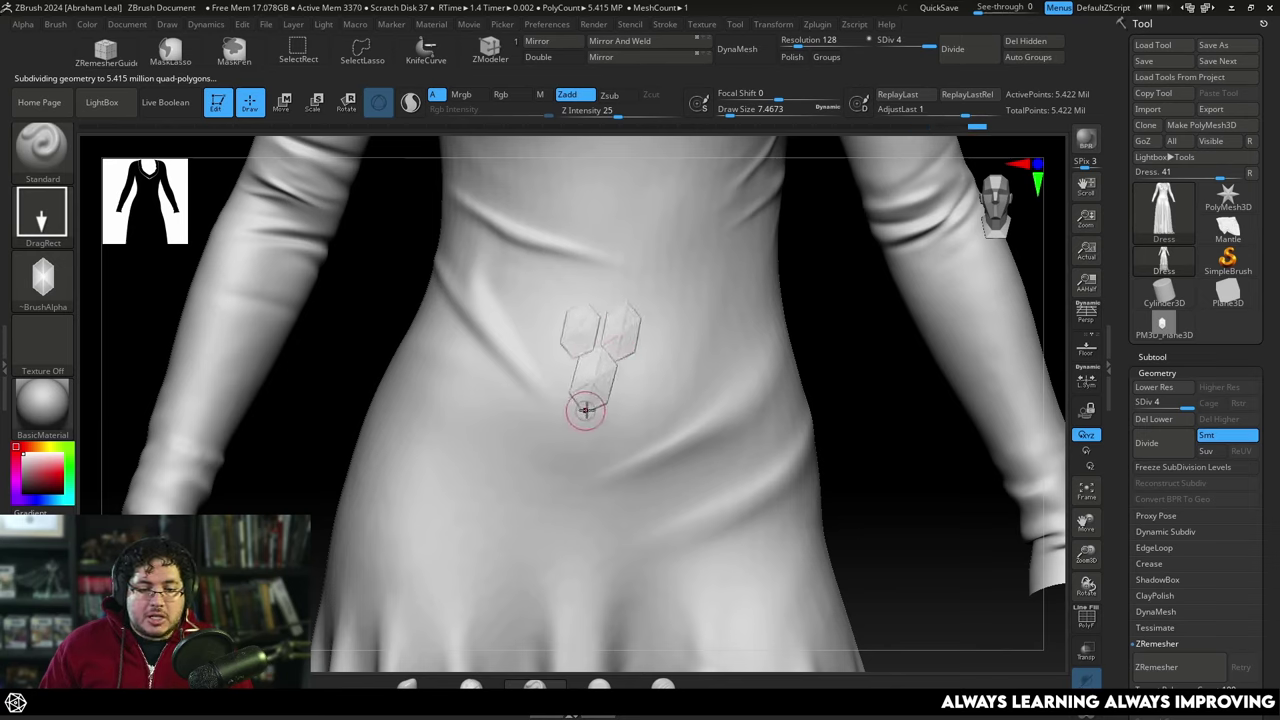
pyautogui.moveTo(586, 399)
pyautogui.mouseDown()
pyautogui.moveTo(640, 403)
pyautogui.moveTo(631, 431)
pyautogui.moveTo(606, 437)
pyautogui.mouseUp()
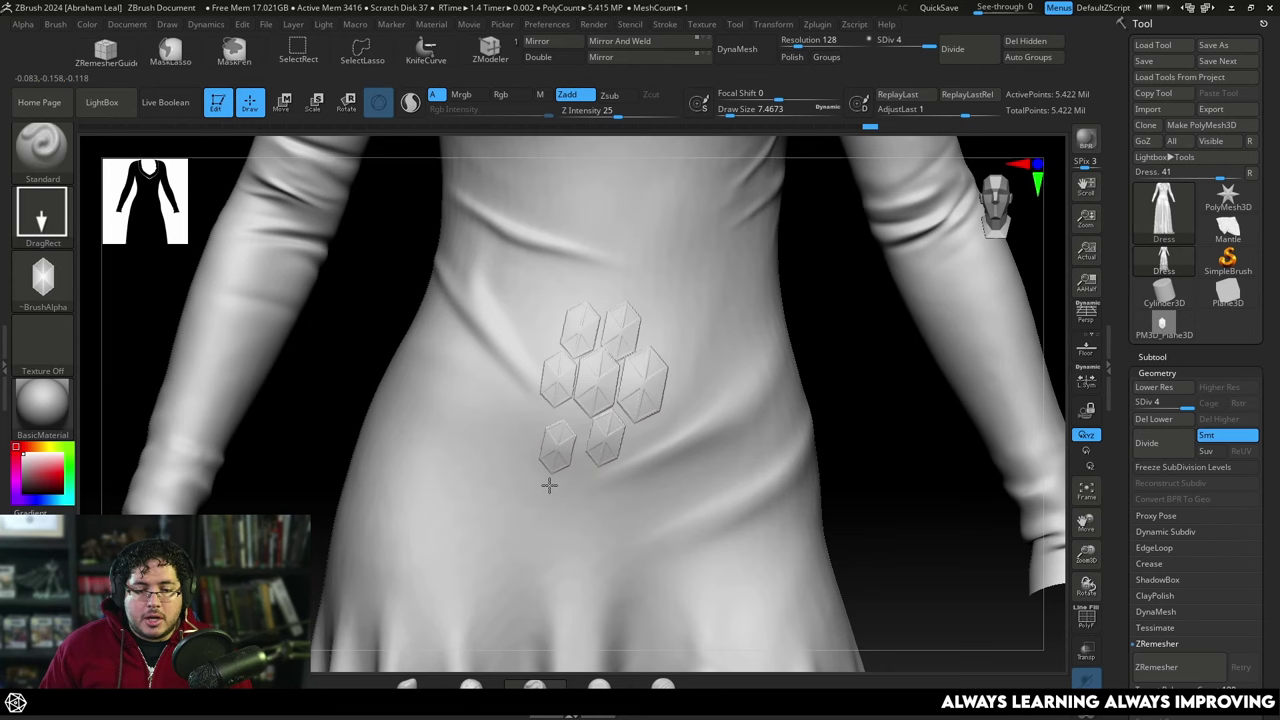
pyautogui.keyDown('alt'); pyautogui.moveTo(829, 442); pyautogui.dragTo(821, 367); pyautogui.keyUp('alt')
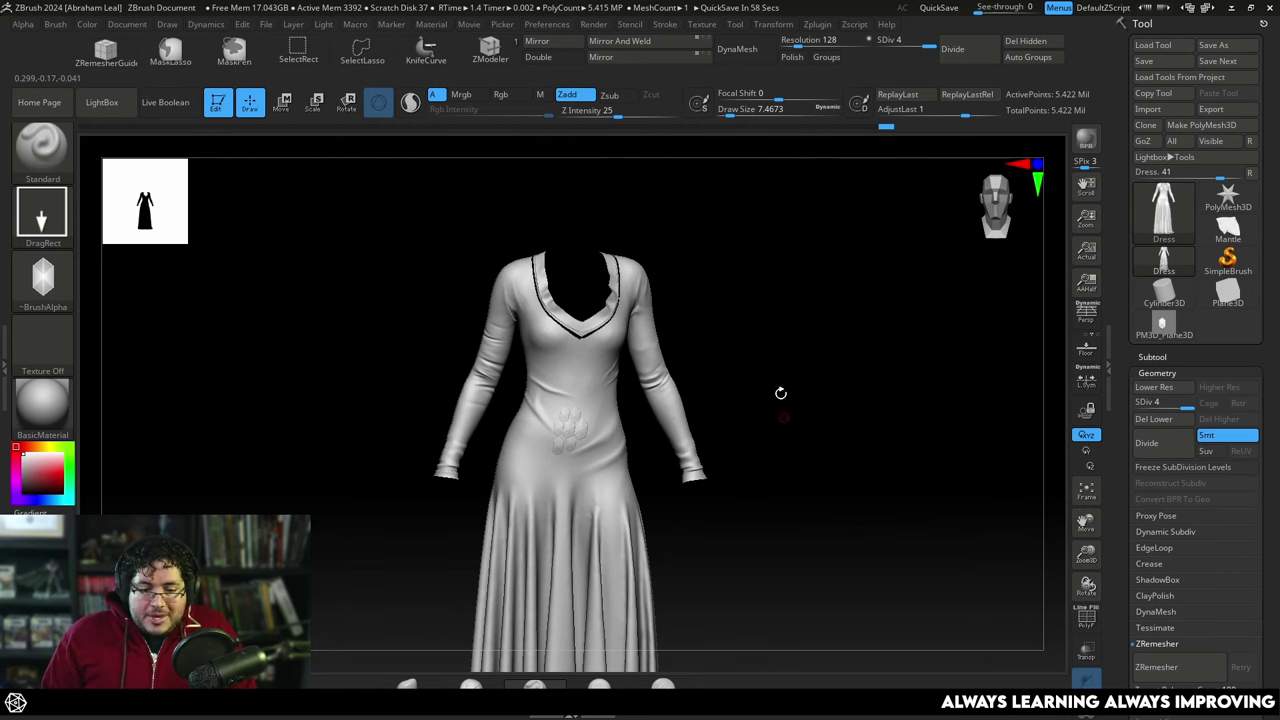
pyautogui.keyDown('alt'); pyautogui.moveTo(781, 393); pyautogui.dragTo(889, 317); pyautogui.keyUp('alt')
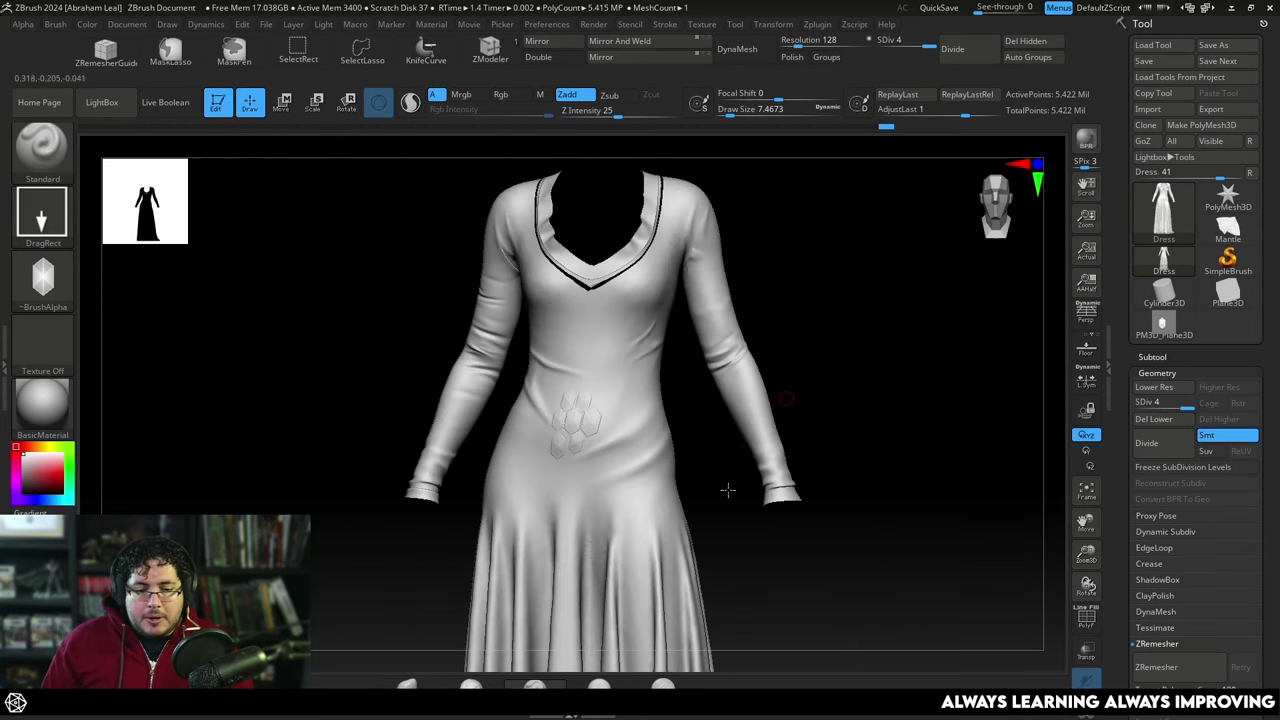
# Switch to Google Chrome and open the abeleal3d.com website
pyautogui.click(656, 716)
pyautogui.rightClick(646, 716)
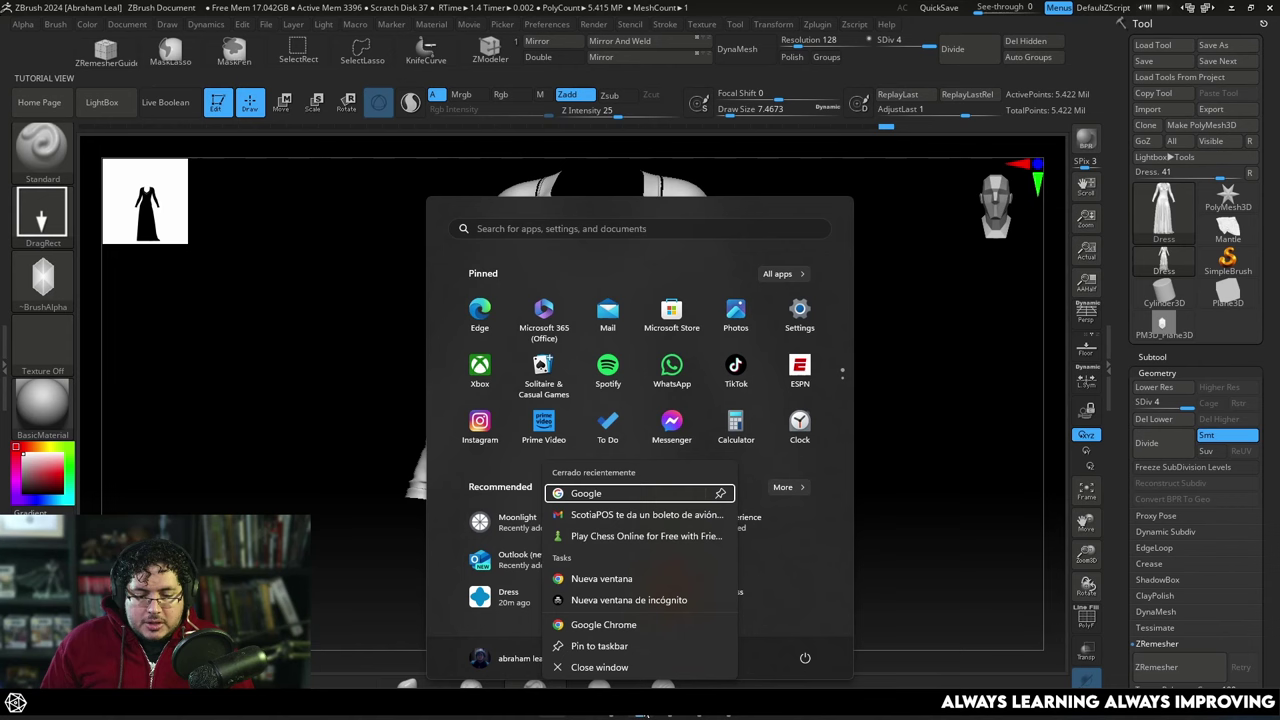
pyautogui.click(640, 630)
pyautogui.click(484, 426)
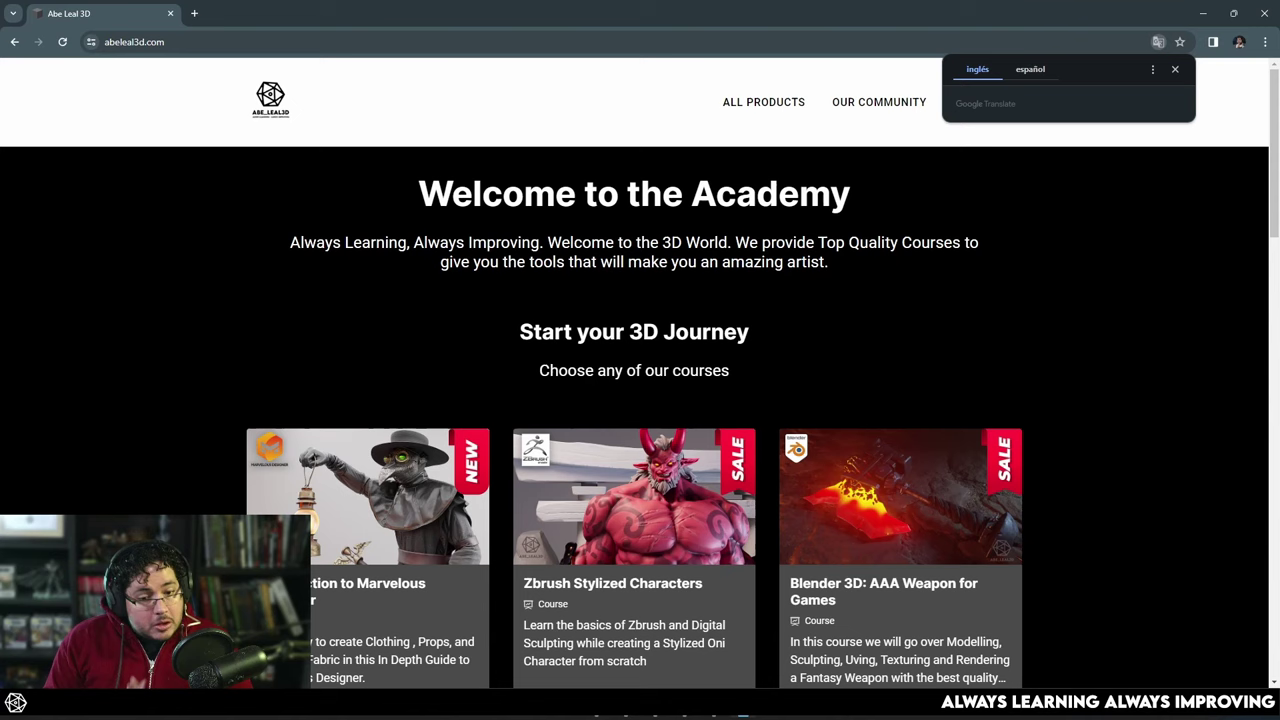
# Look over the Academy home page from the course cards down to the mailing-list form, and dismiss the translation popup
pyautogui.scroll(-1, 655, 267)
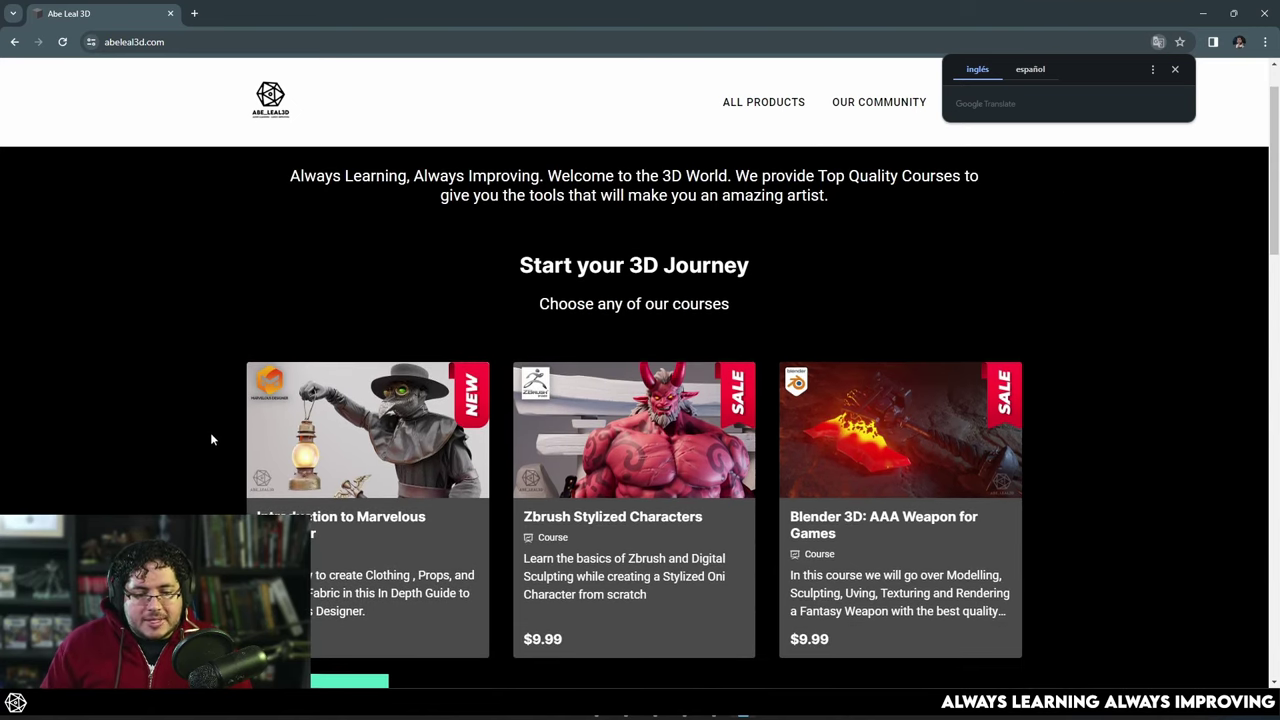
pyautogui.scroll(1, 230, 420)
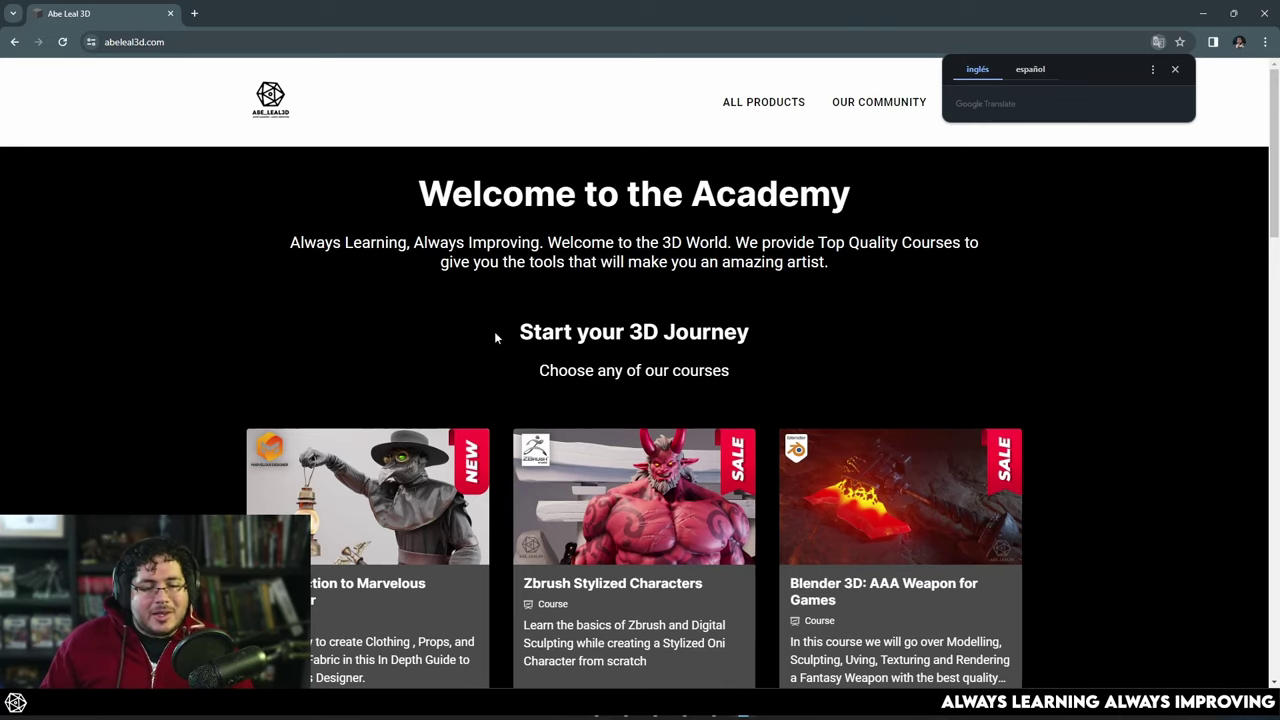
pyautogui.scroll(-10, 543, 358)
pyautogui.scroll(-3, 548, 400)
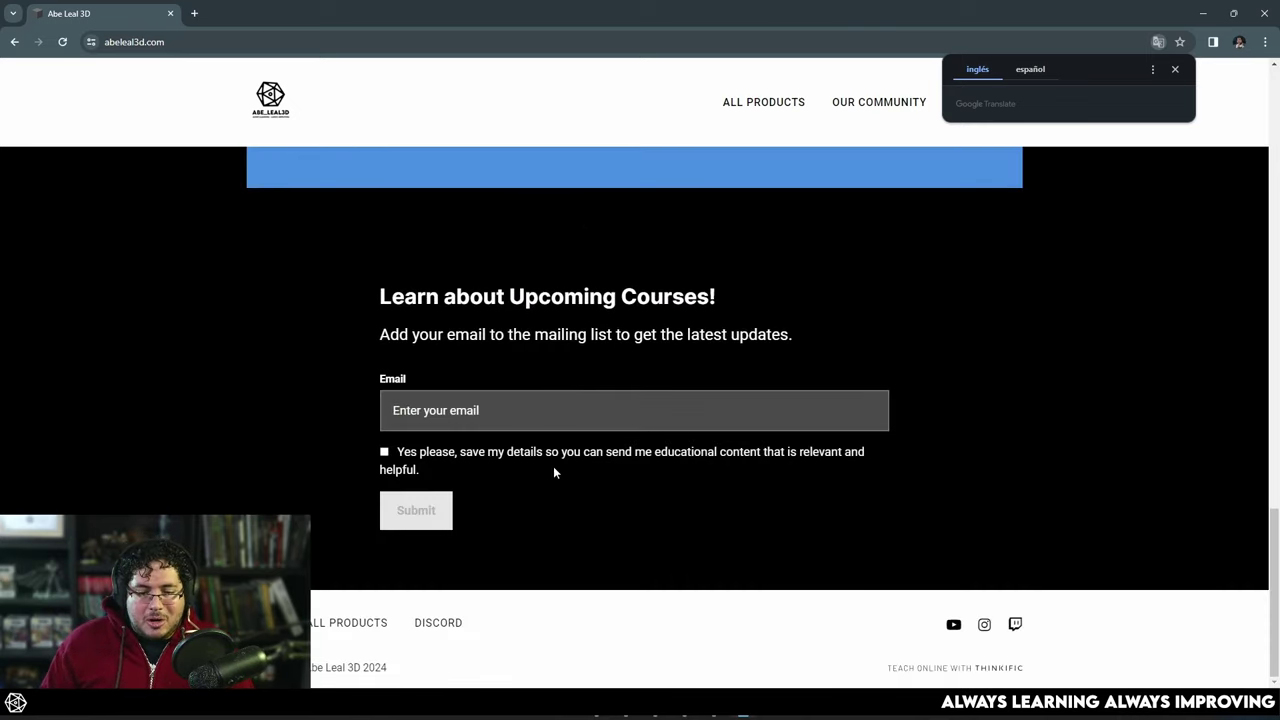
pyautogui.scroll(20, 1088, 470)
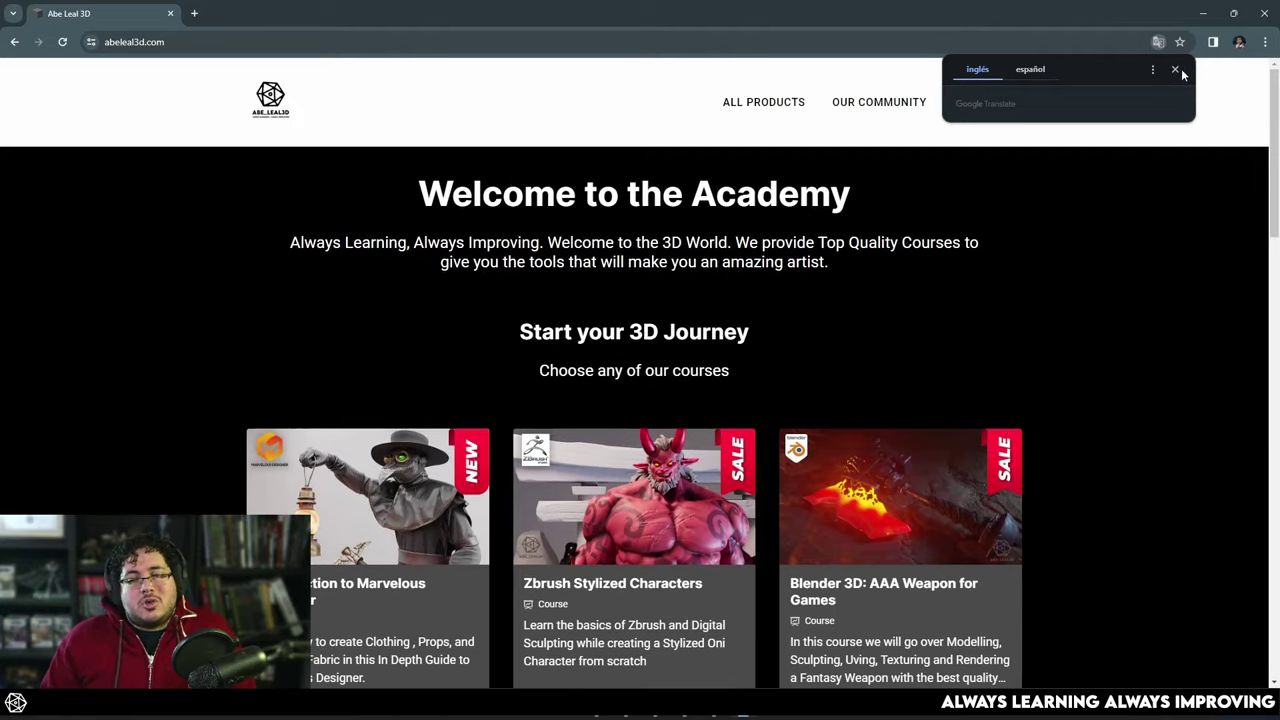
pyautogui.click(1177, 70)
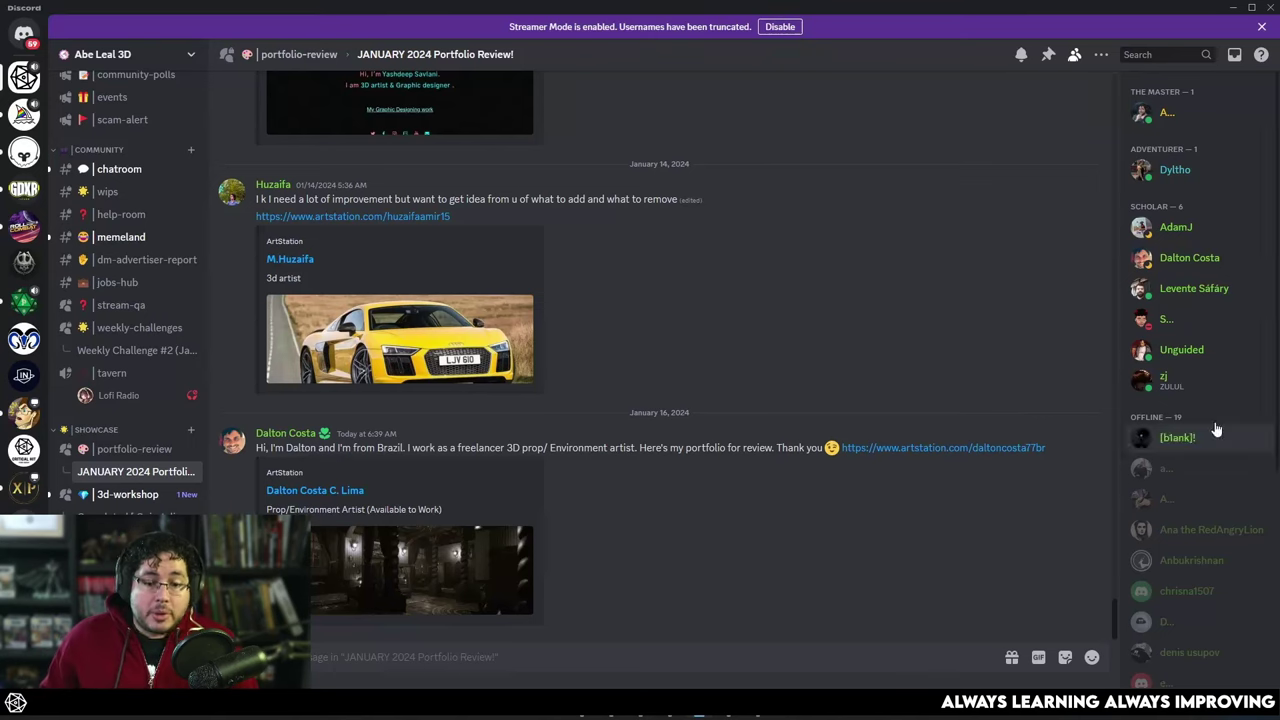
# Browse the portfolio submissions in the JANUARY 2024 Portfolio Review thread on Discord
pyautogui.scroll(7, 808, 469)
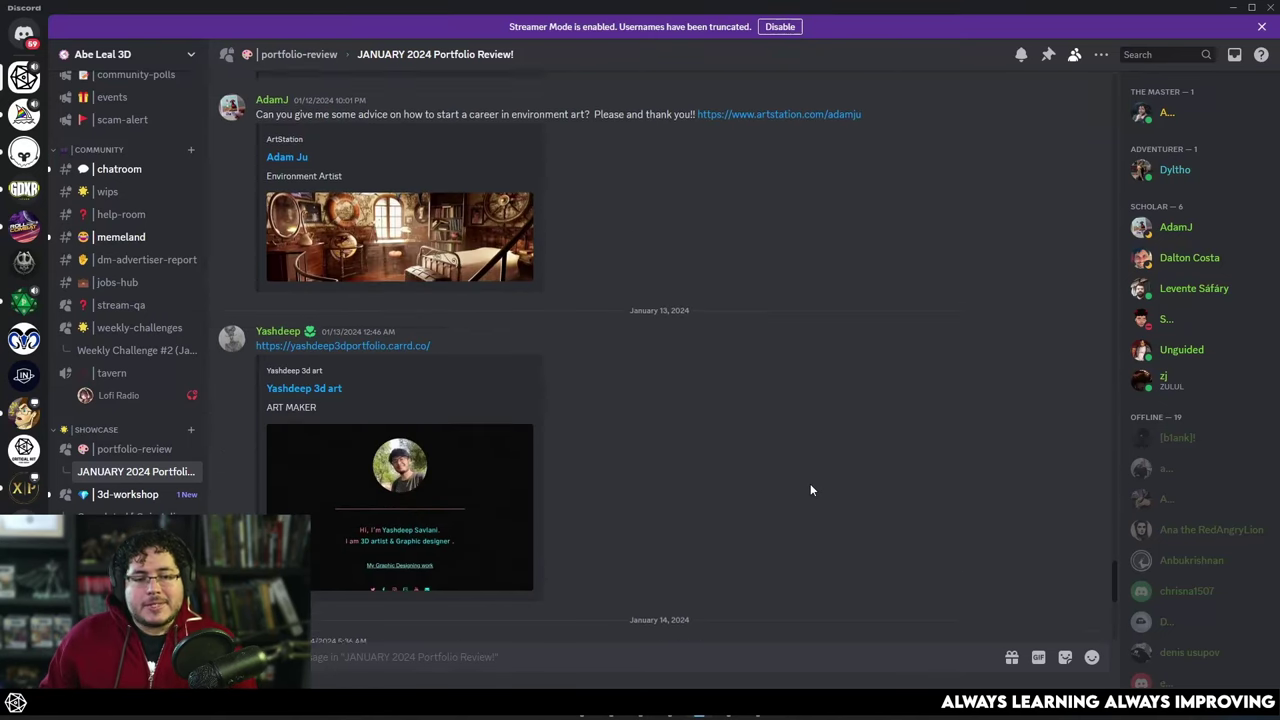
pyautogui.scroll(10, 814, 480)
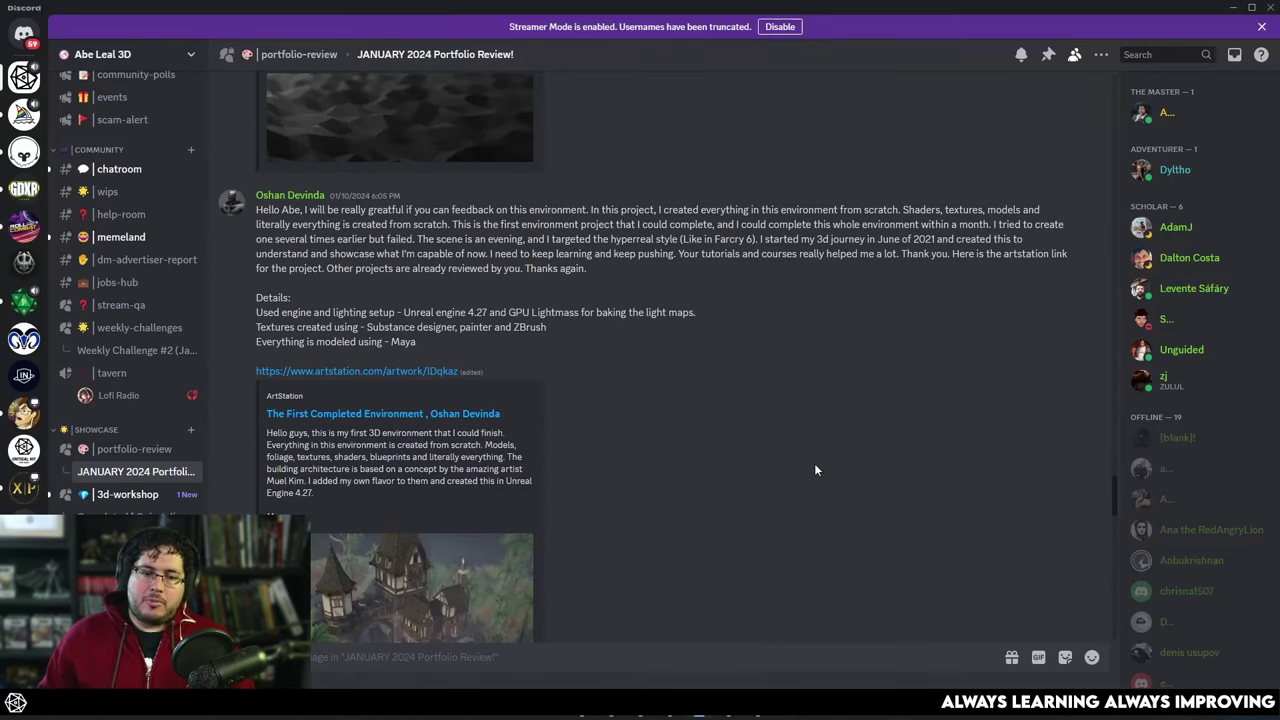
pyautogui.scroll(15, 815, 459)
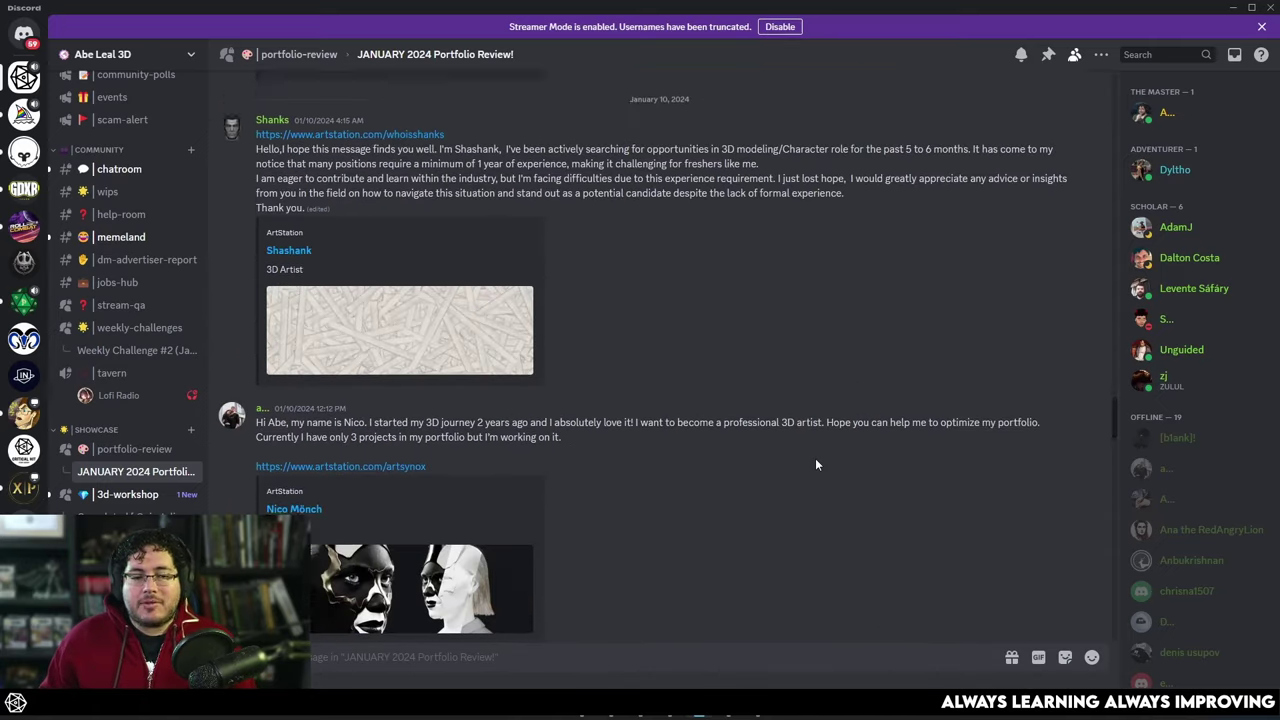
pyautogui.scroll(15, 817, 461)
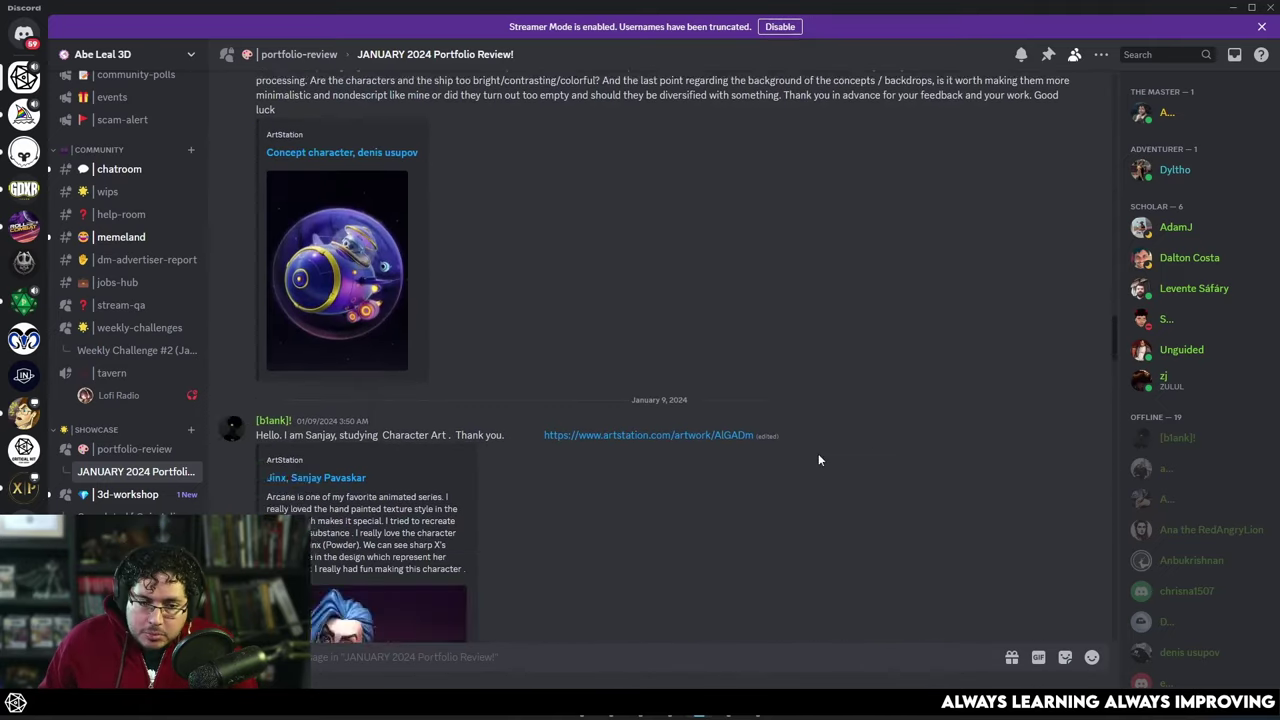
pyautogui.scroll(10, 818, 457)
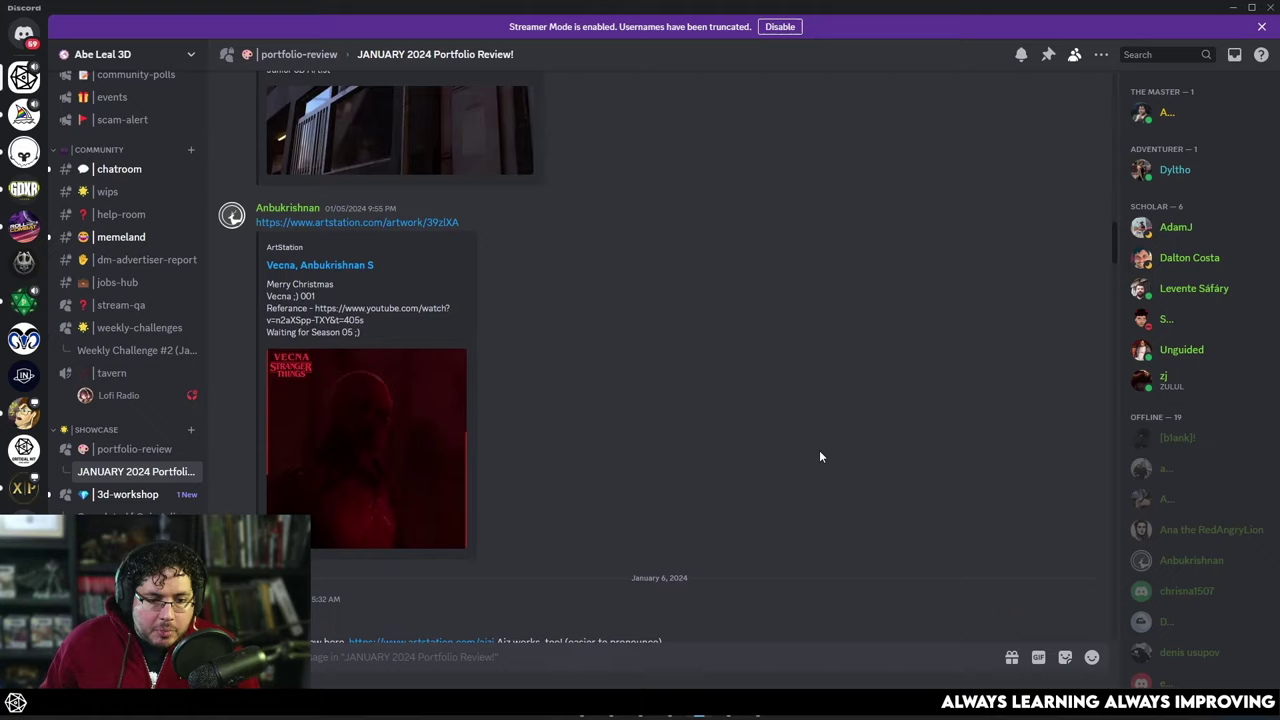
pyautogui.scroll(-10, 816, 447)
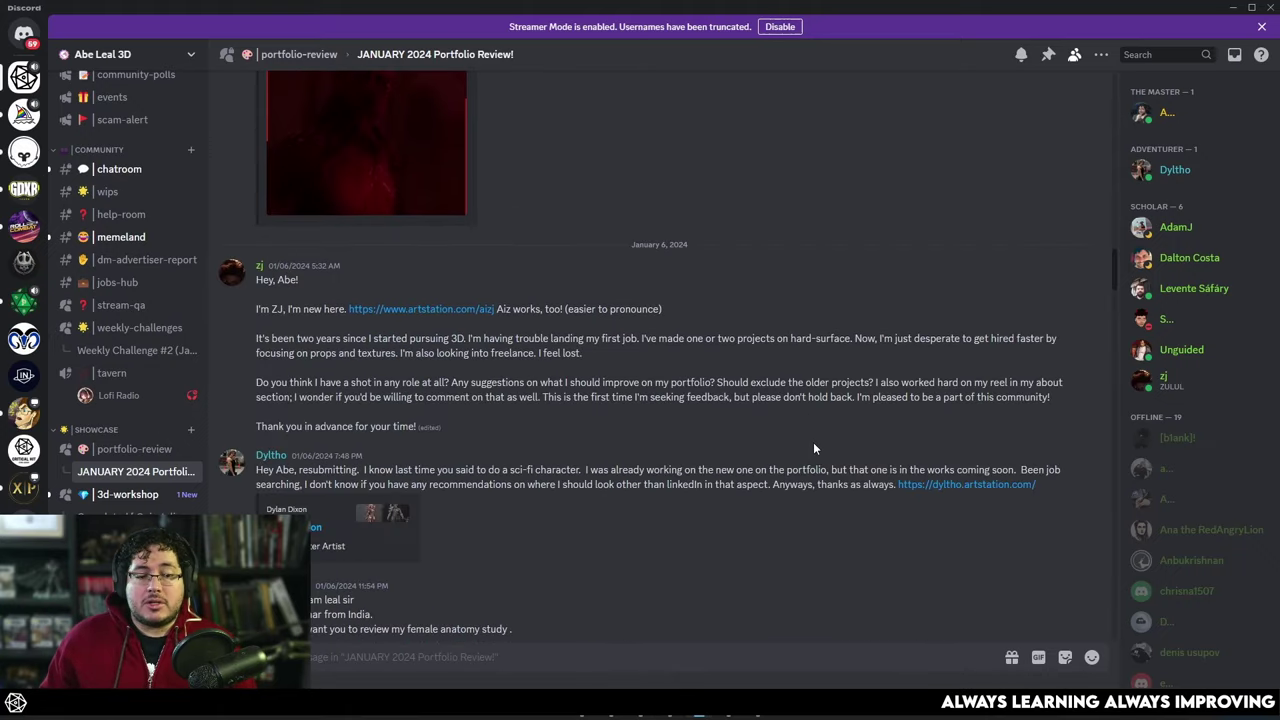
pyautogui.scroll(-15, 810, 427)
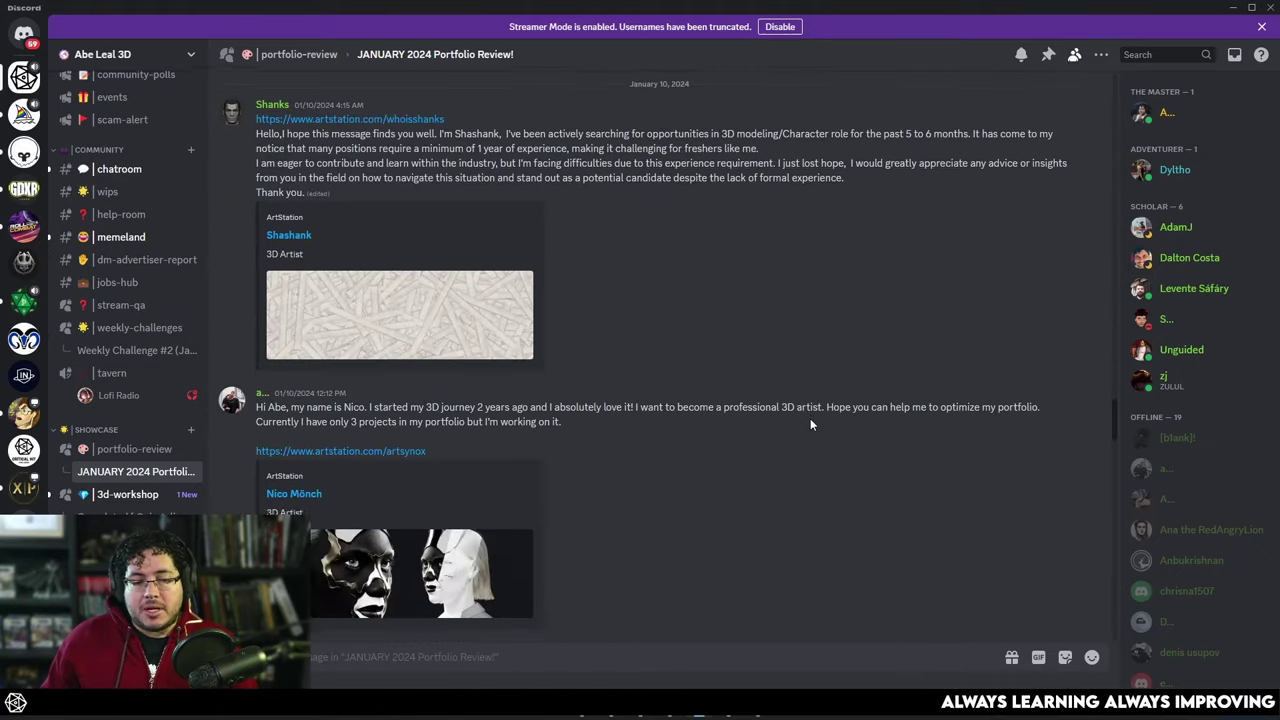
pyautogui.scroll(-4, 810, 423)
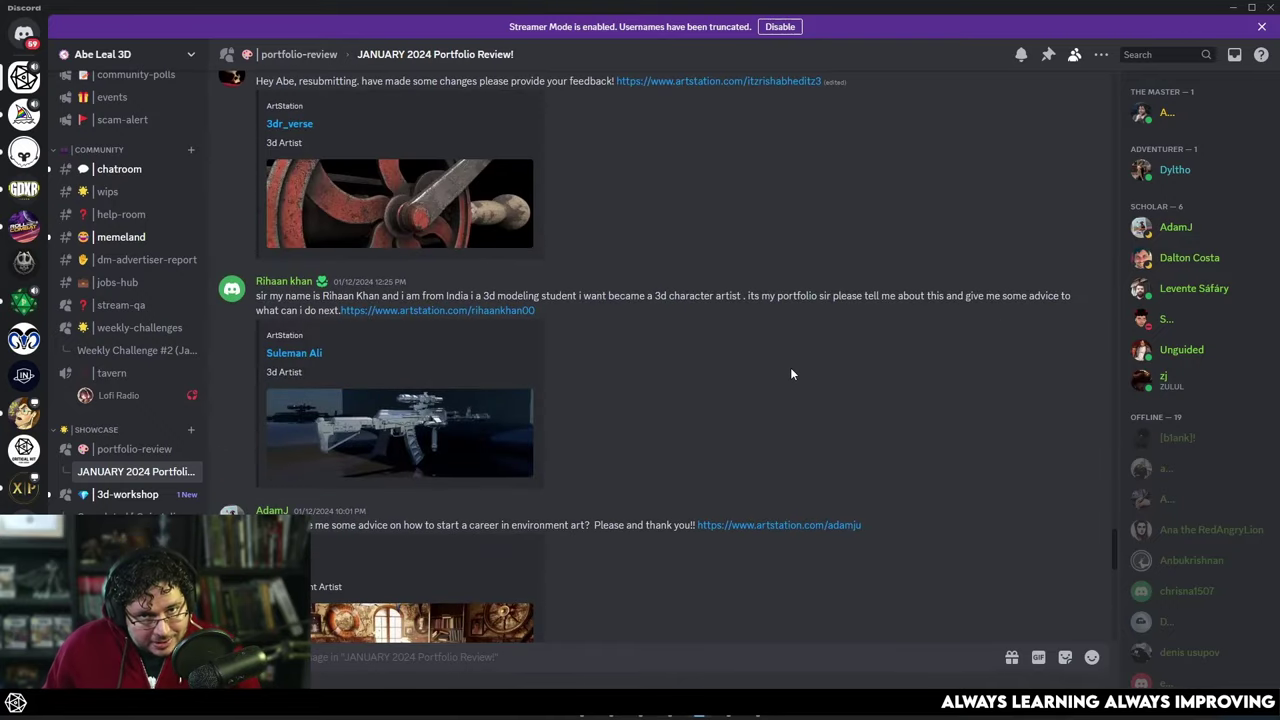